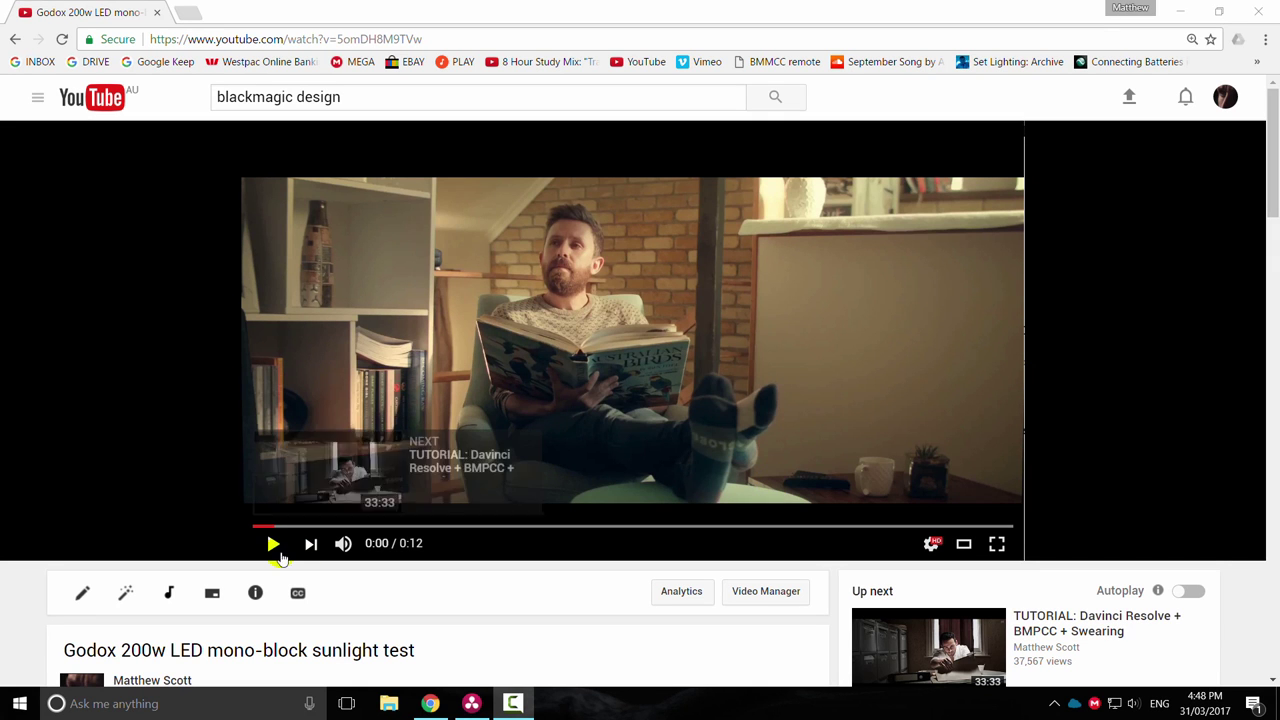
Play the Godox sunlight test video from the start, pause it at 0:07, and switch to DaVinci Resolve.
click(272, 543)
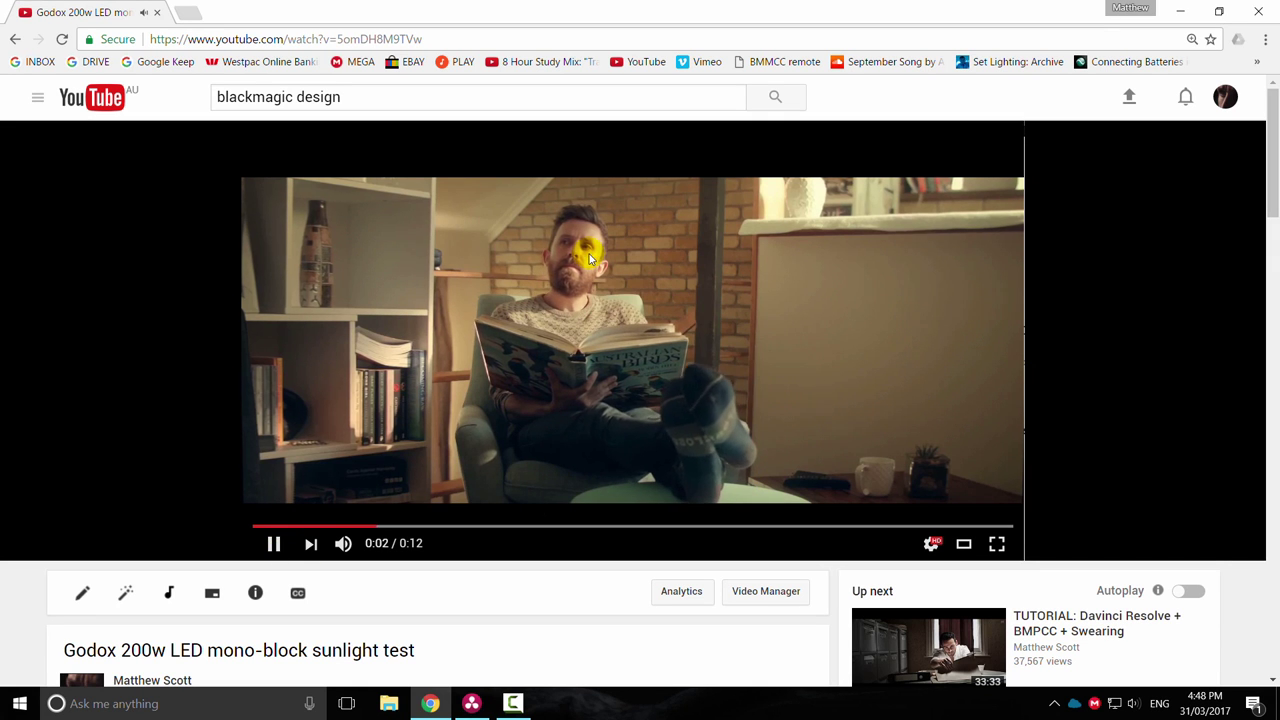
click(275, 546)
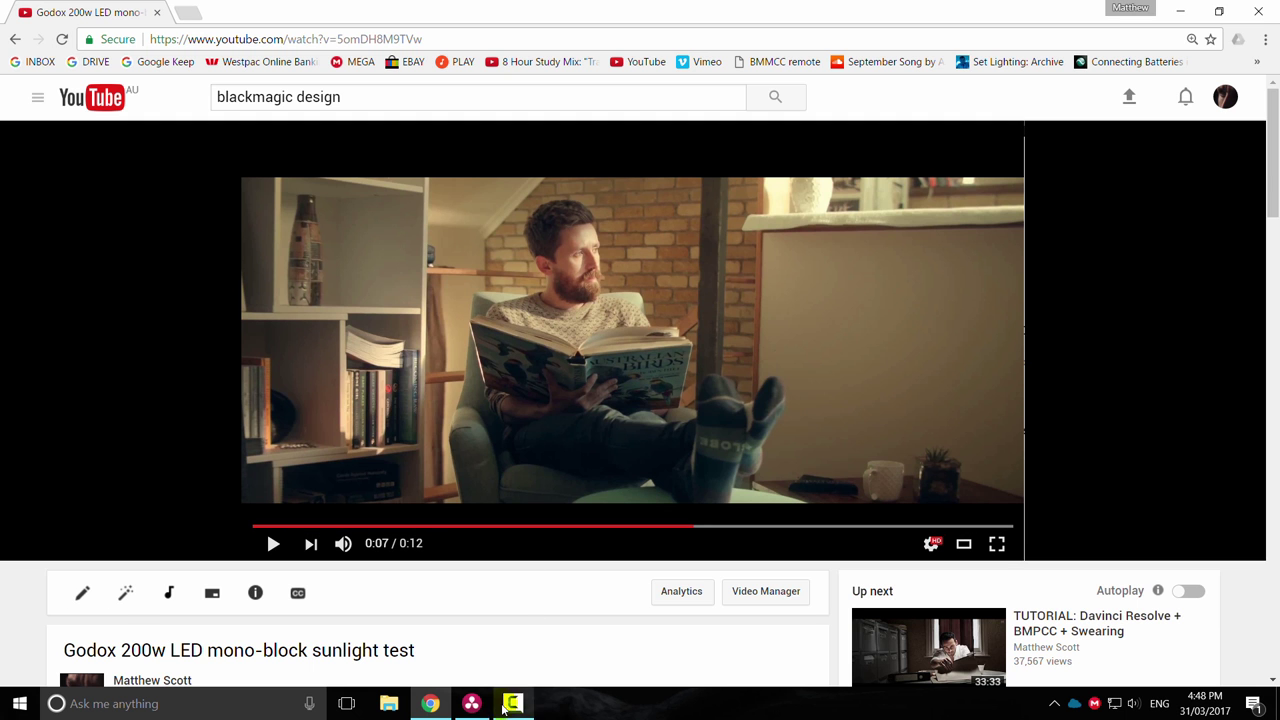
click(471, 703)
click(563, 404)
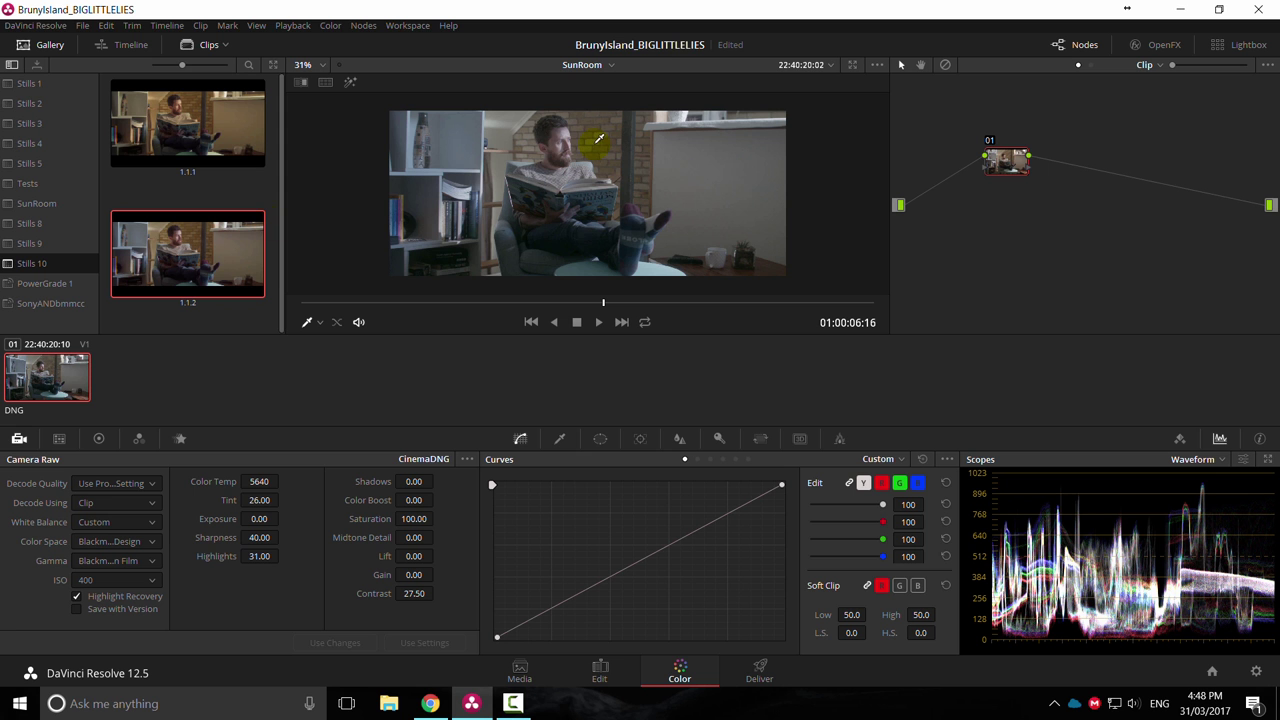
Compare the ungraded clip in Resolve with the finished YouTube video, ending back in Resolve.
right_click(995, 229)
click(20, 440)
key(alt+Tab)
click(518, 214)
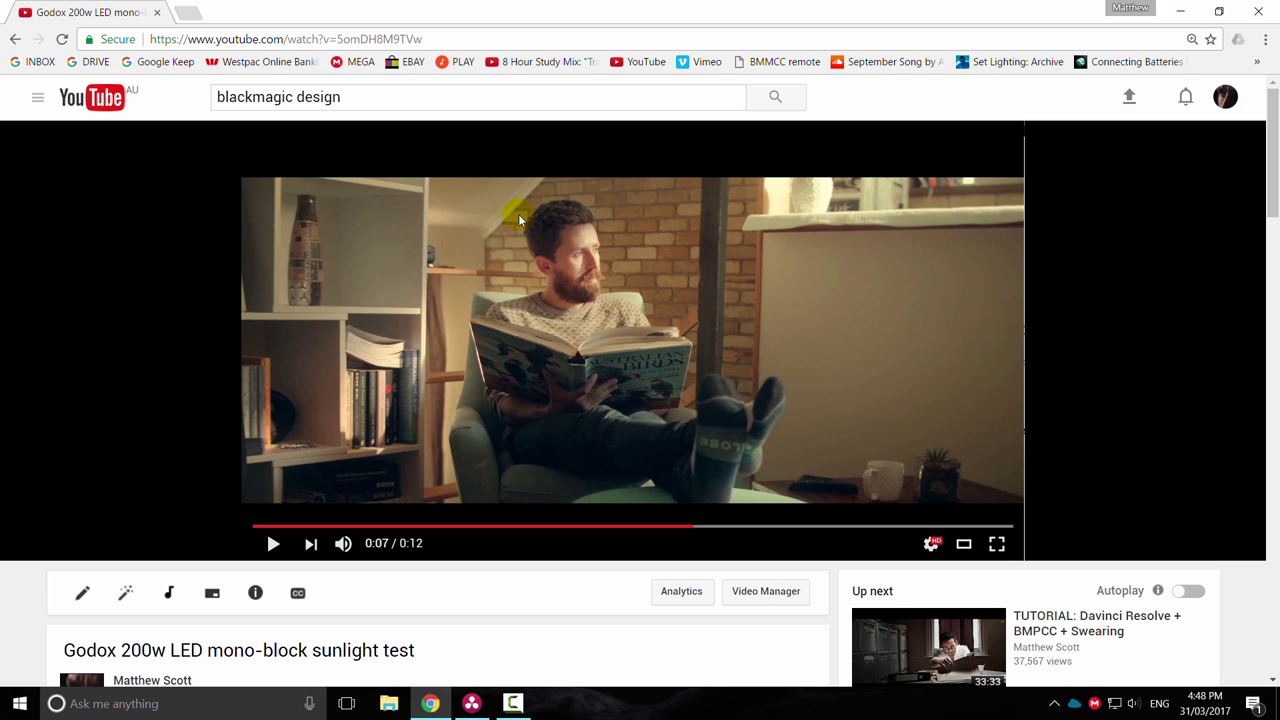
click(474, 706)
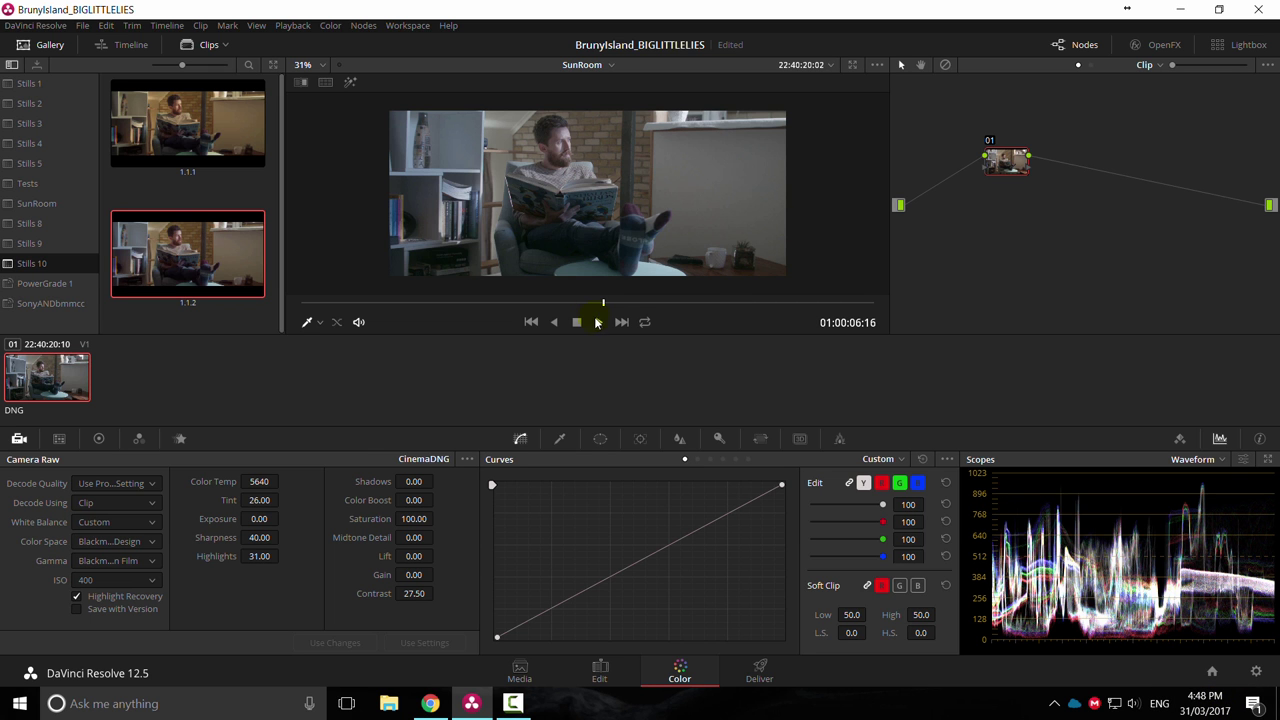
Park the playhead at 01:00:06:08 to match the YouTube frame, and reset the clip's Camera Raw settings.
mouse_move(601, 305)
mouse_down()
mouse_move(783, 312)
mouse_move(523, 294)
mouse_move(588, 300)
mouse_up()
key(alt+Tab)
key(alt+Tab)
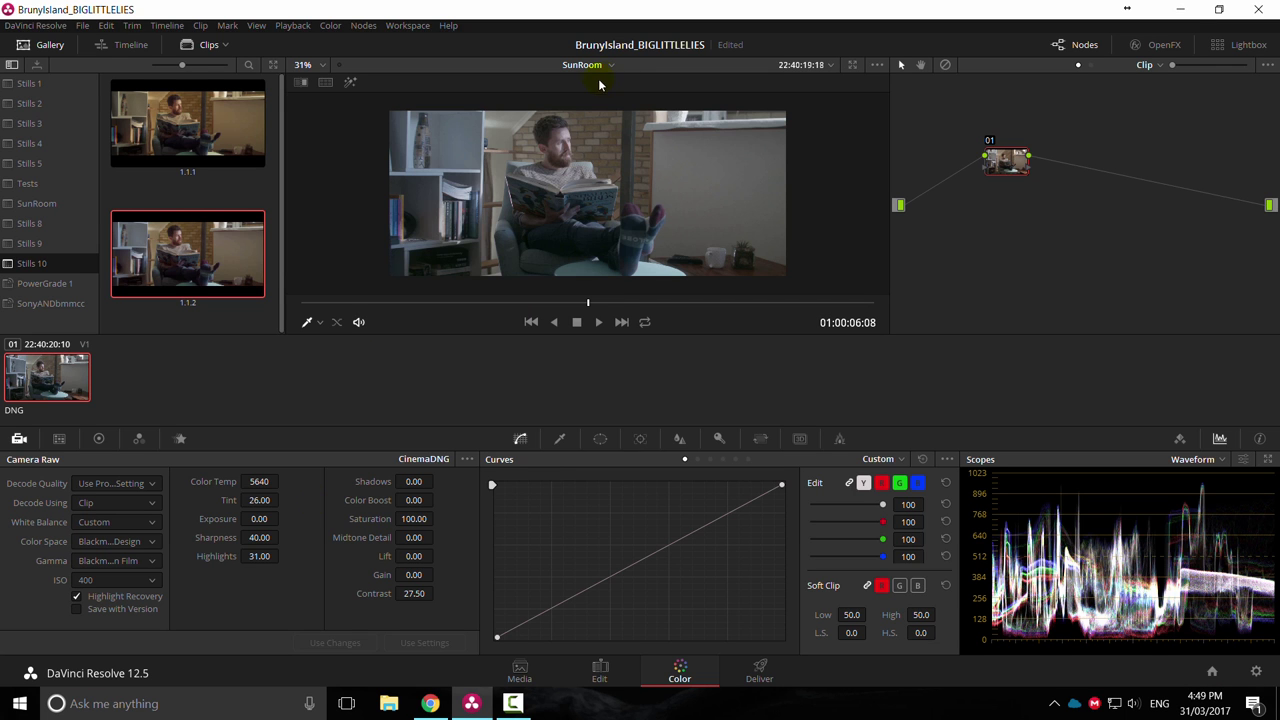
click(467, 460)
click(482, 480)
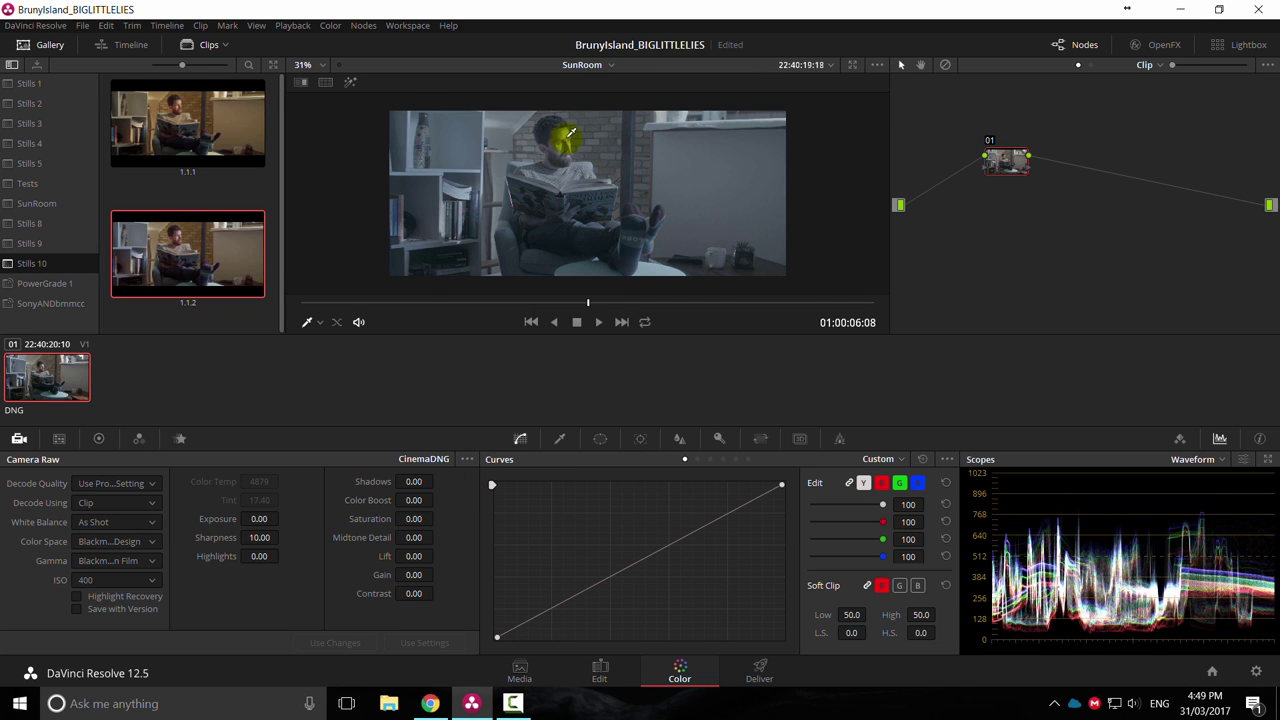
Search Google for "godox 200w" in a new browser tab and open the Godox SL-200W product page on Hypop.
key(alt+Tab)
click(196, 14)
click(223, 43)
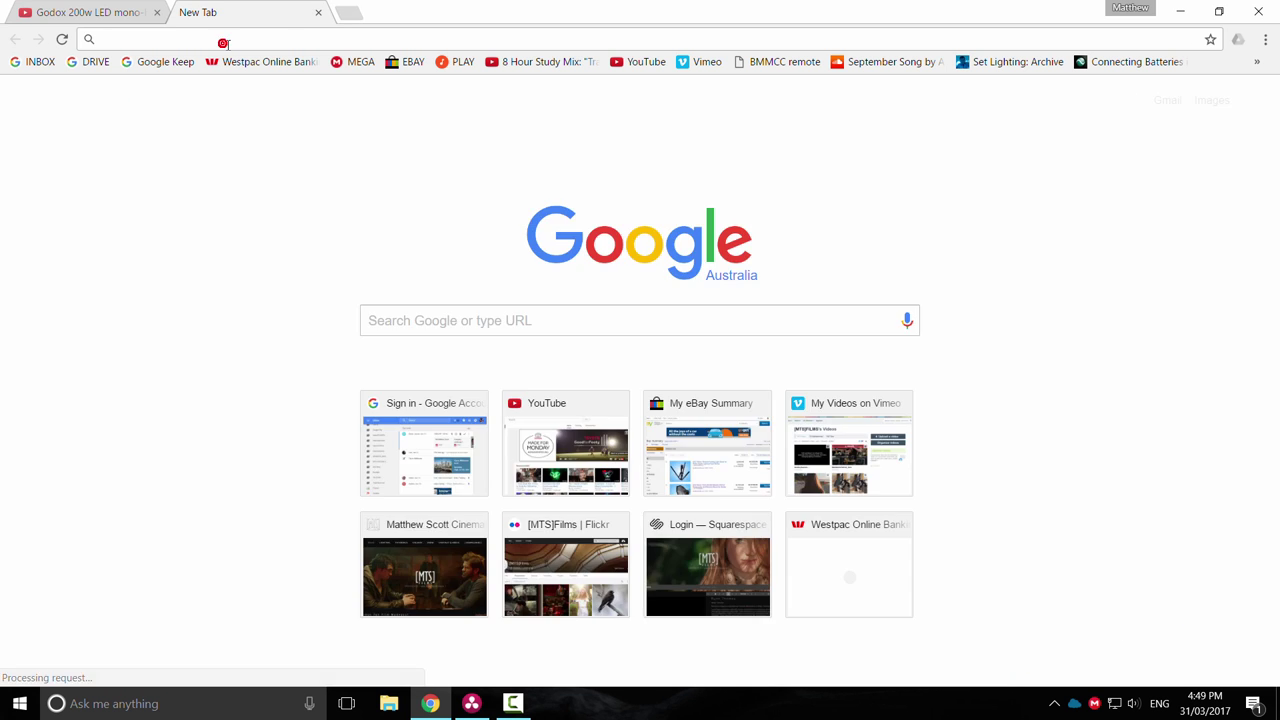
text(godox)
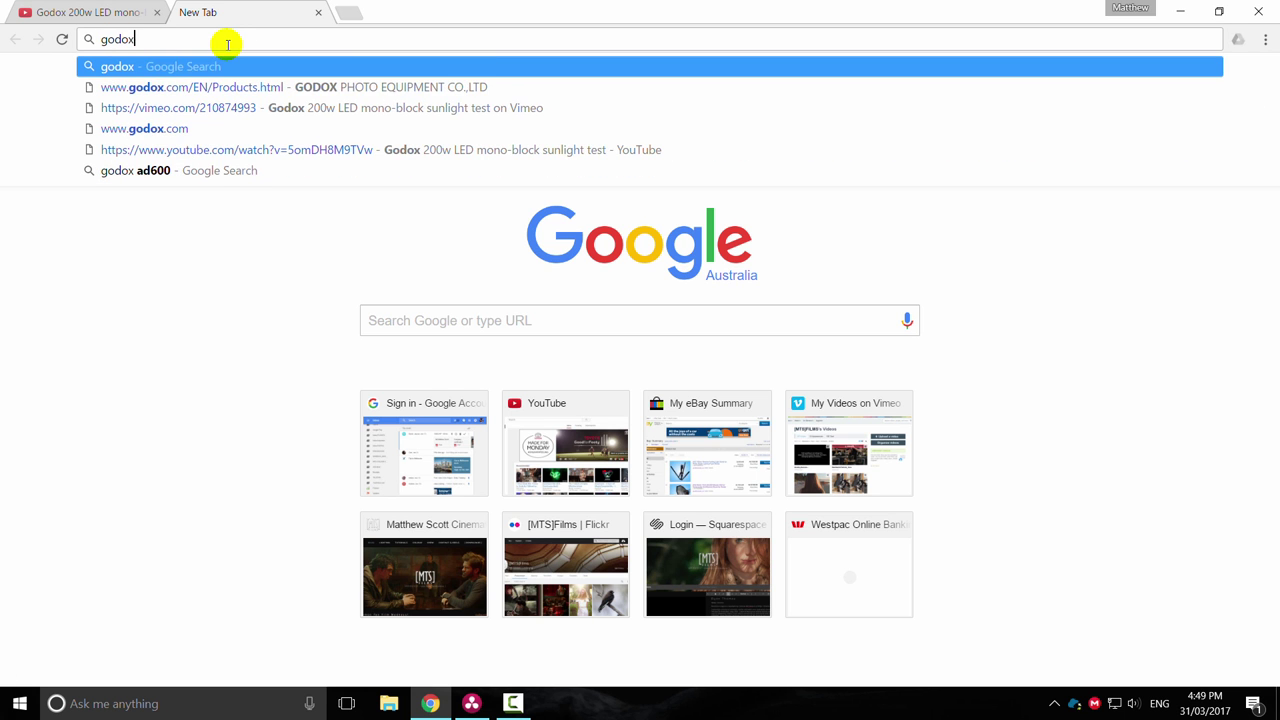
text( 200w)
key(Return)
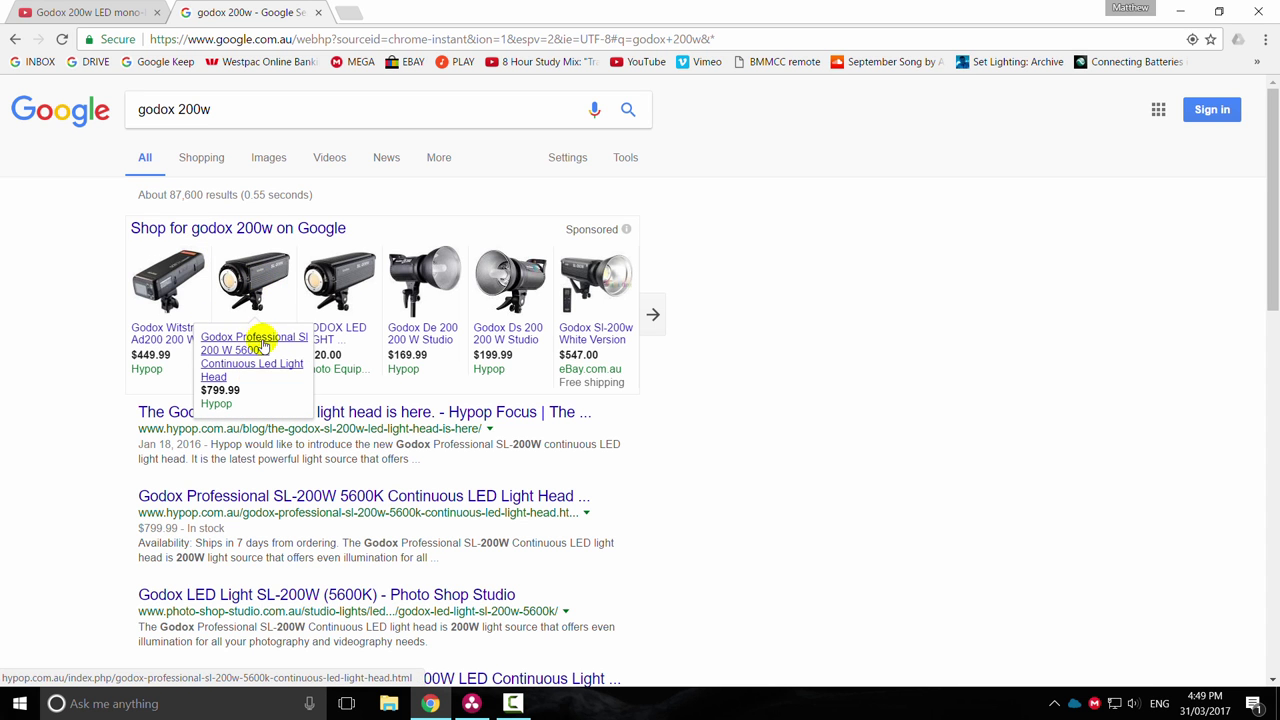
click(392, 367)
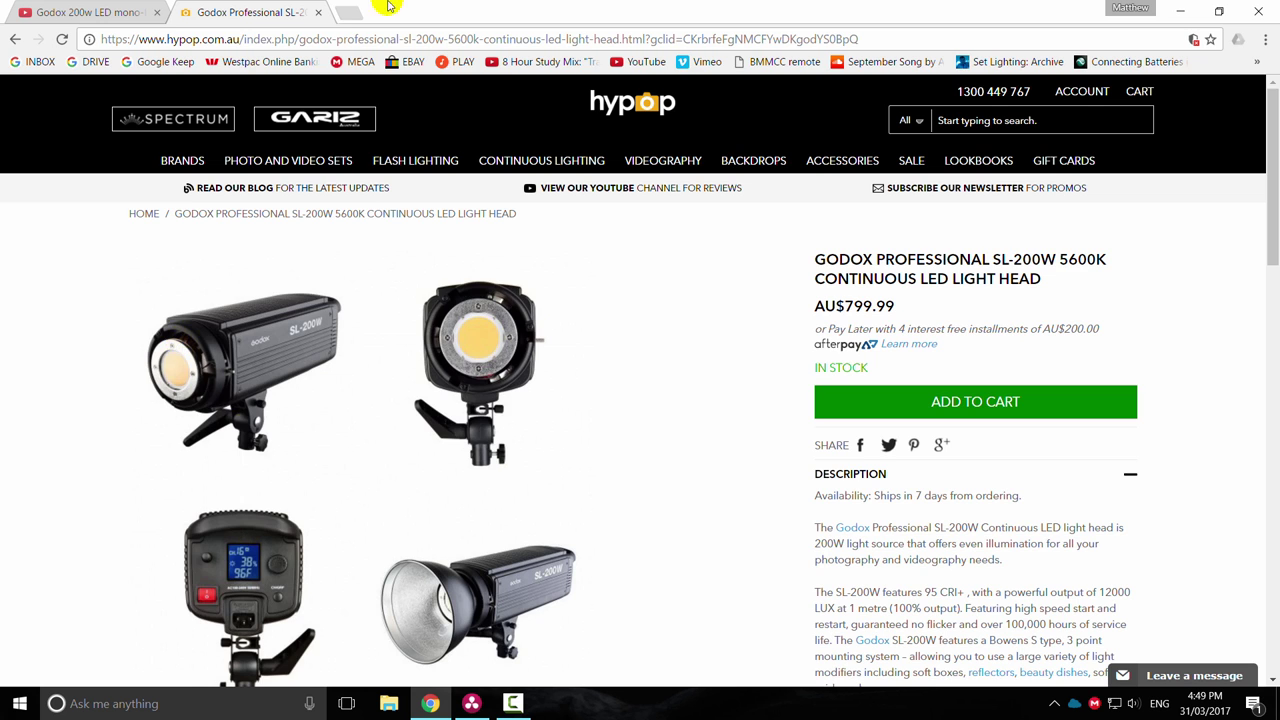
Close the product page and replay the sunlight test video from the beginning in full screen.
click(318, 12)
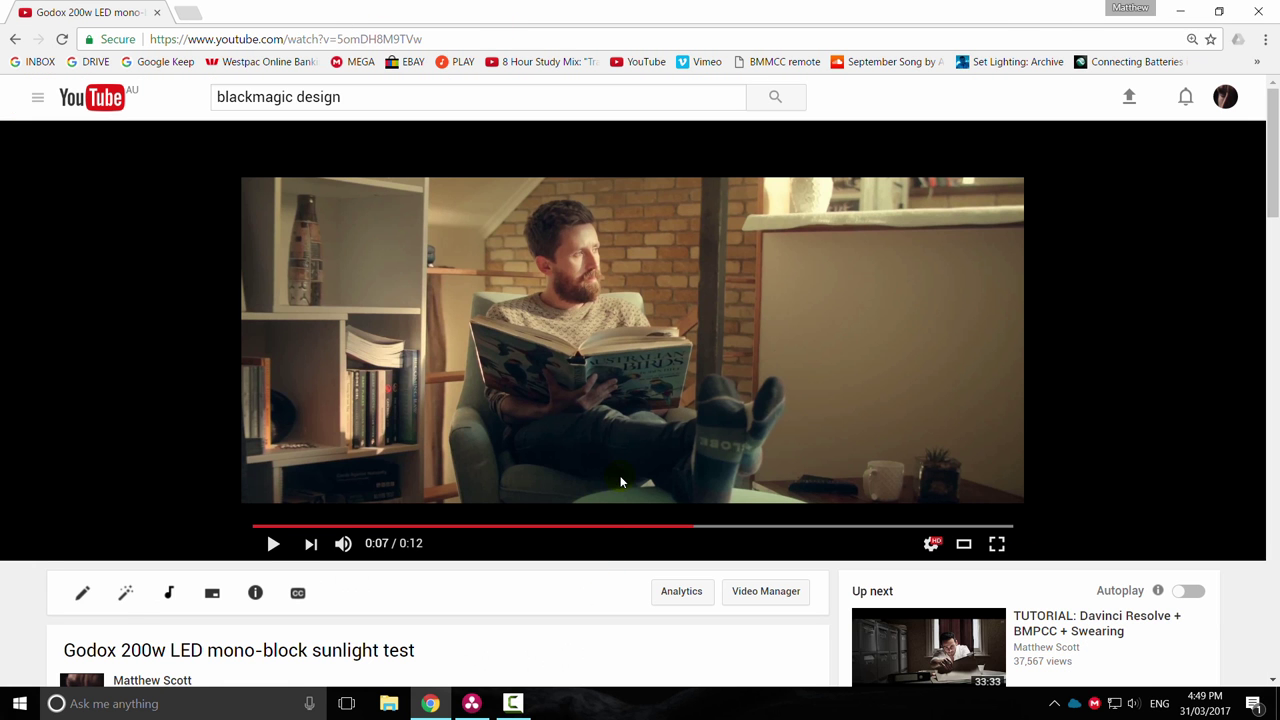
drag(368, 525, 3, 523)
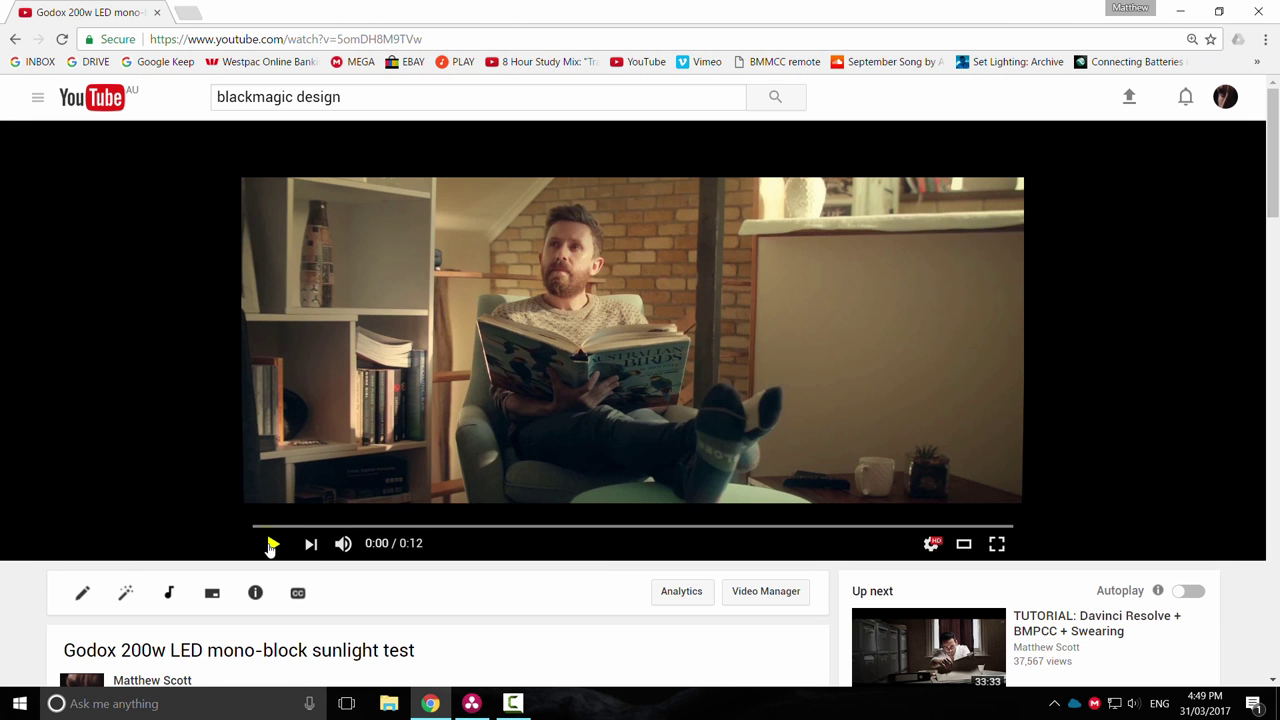
click(272, 543)
click(997, 545)
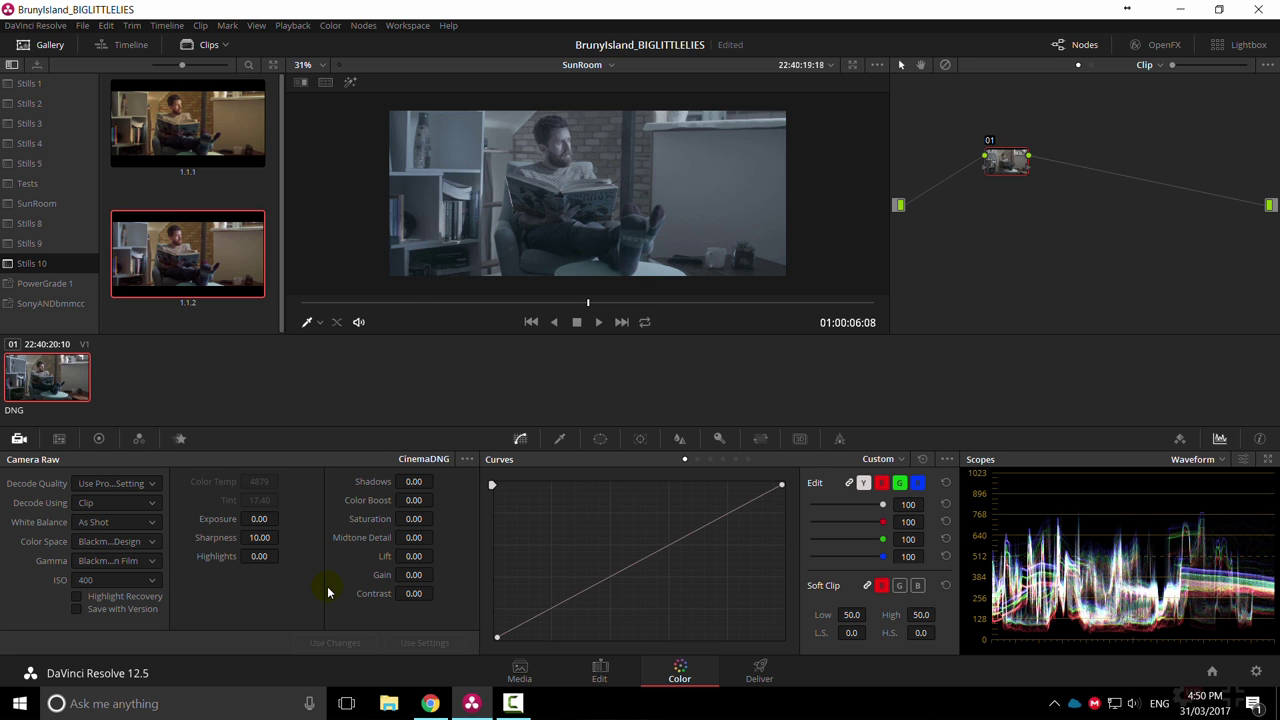
Return to Resolve's Color page and move node 01 closer to the source input in the node graph.
click(600, 670)
click(672, 674)
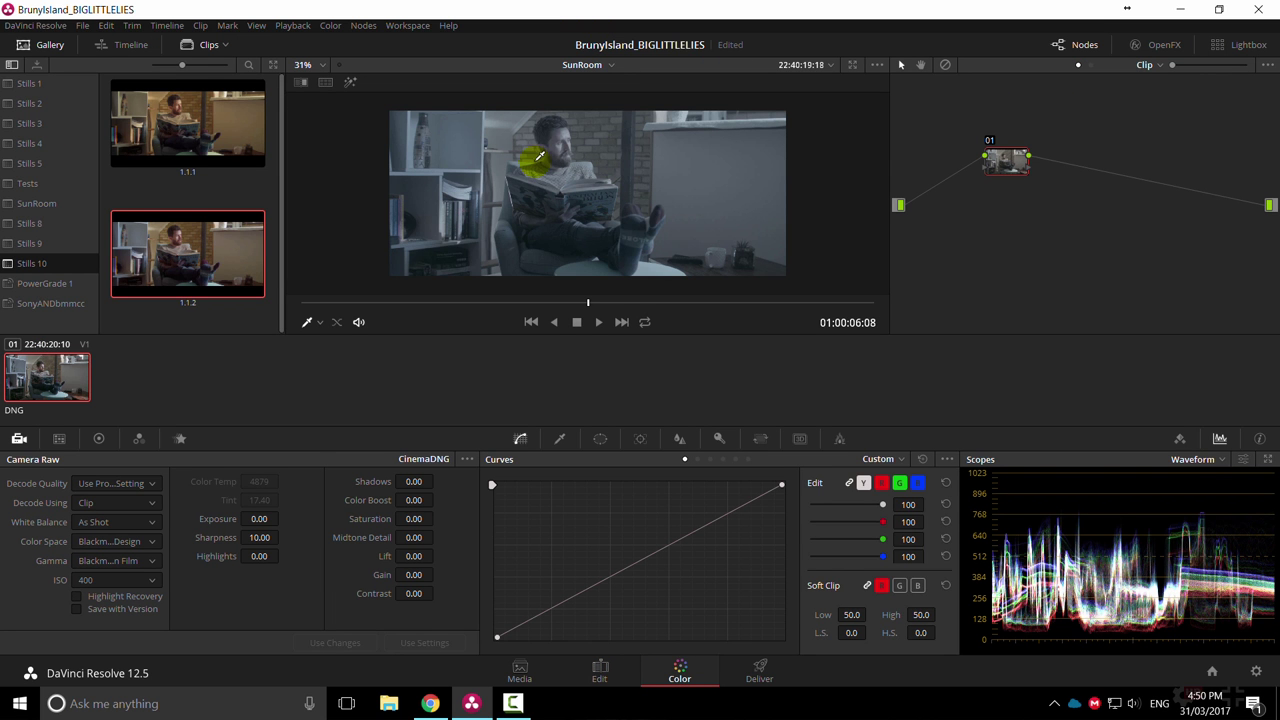
click(92, 520)
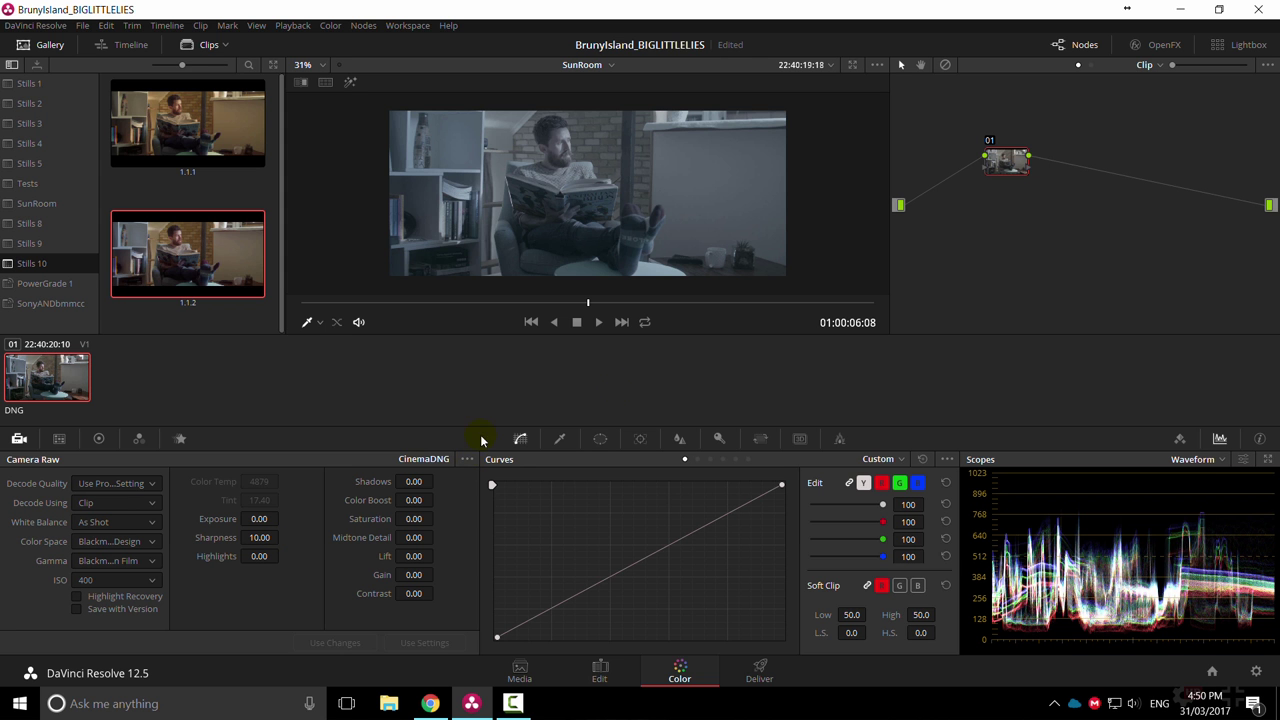
drag(1005, 160, 937, 134)
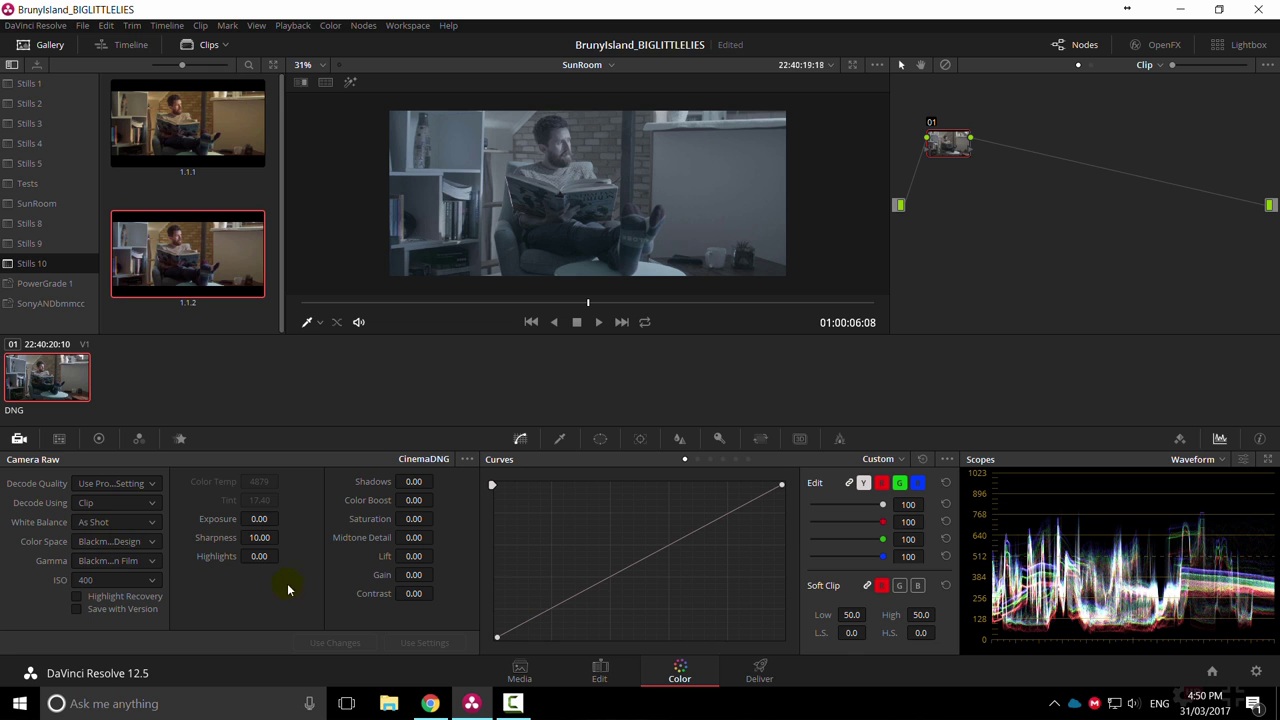
Set the Camera Raw decoding to Clip, switch the white balance to Custom, and enable Highlight Recovery.
click(117, 503)
click(106, 572)
click(111, 522)
click(97, 646)
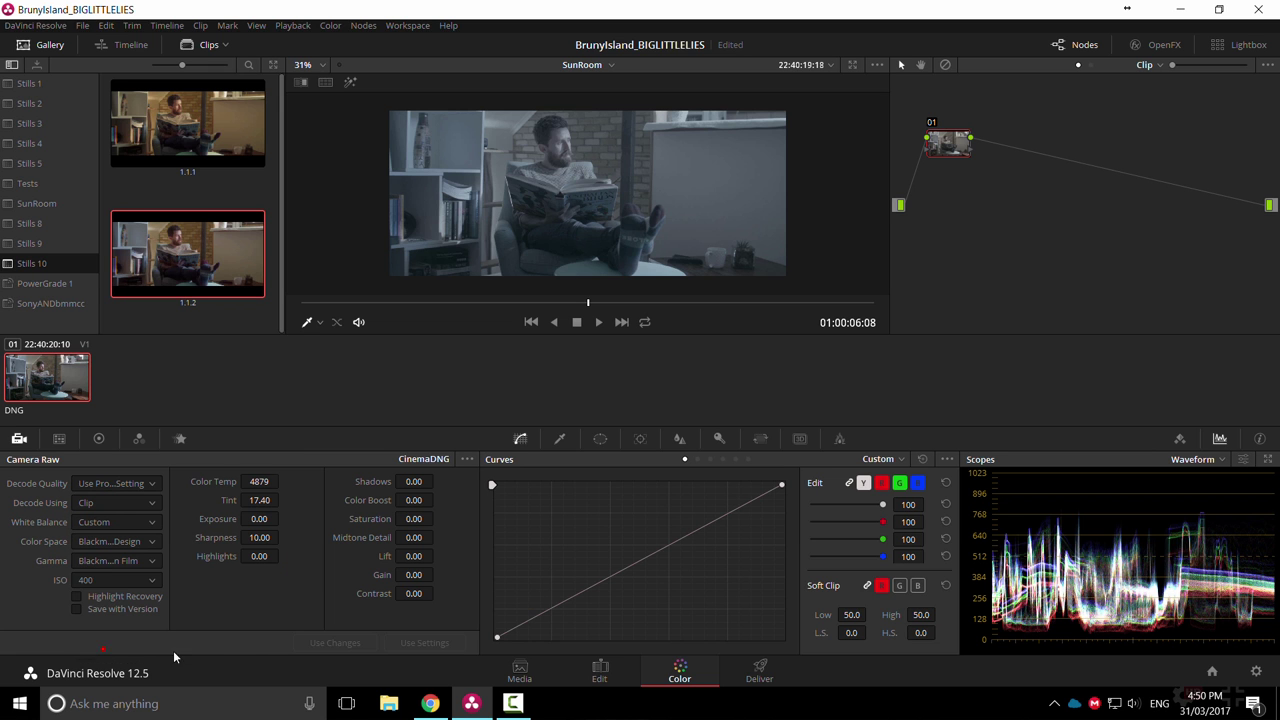
click(77, 597)
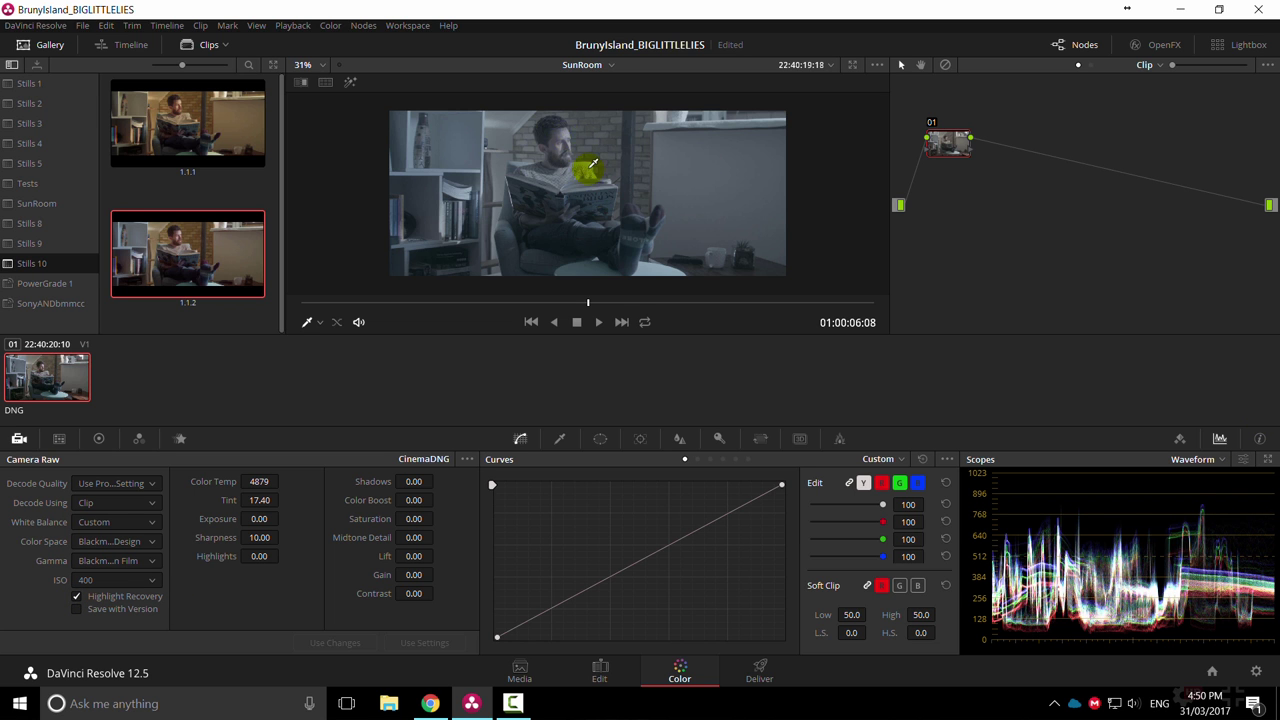
click(77, 596)
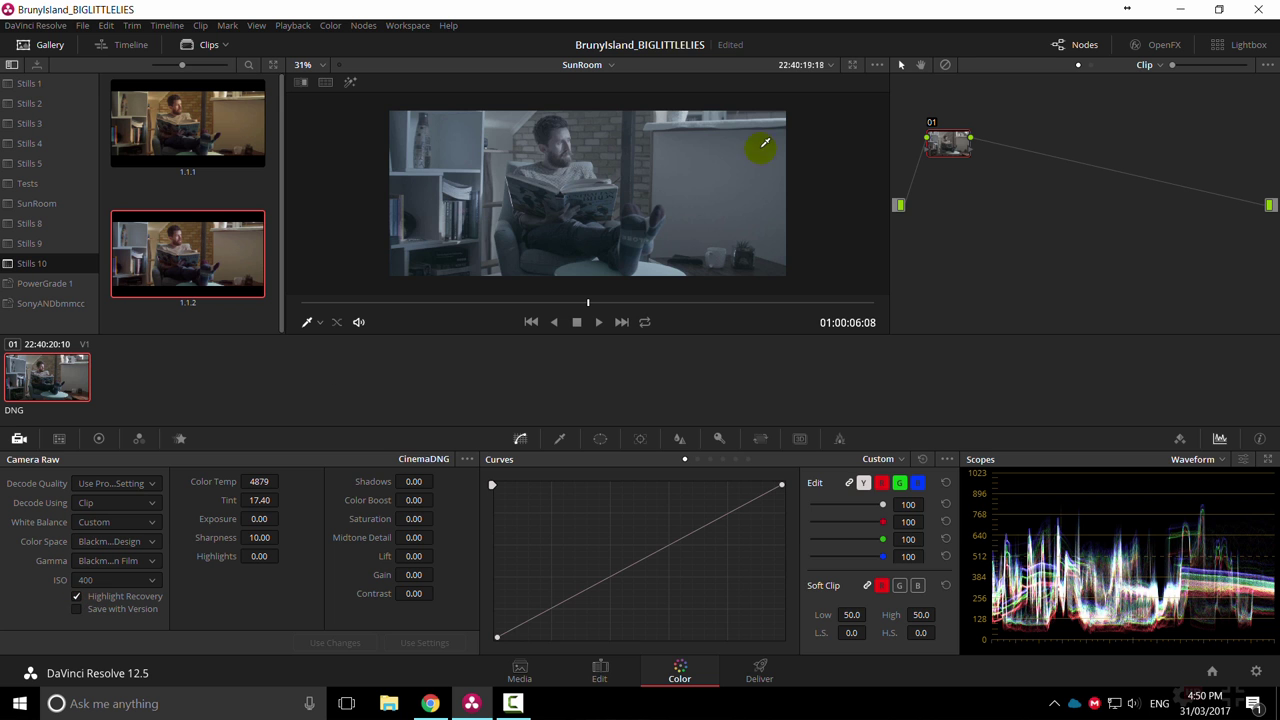
Review the timeline format and Image Scaling options in the project settings, closing them without saving.
click(1257, 672)
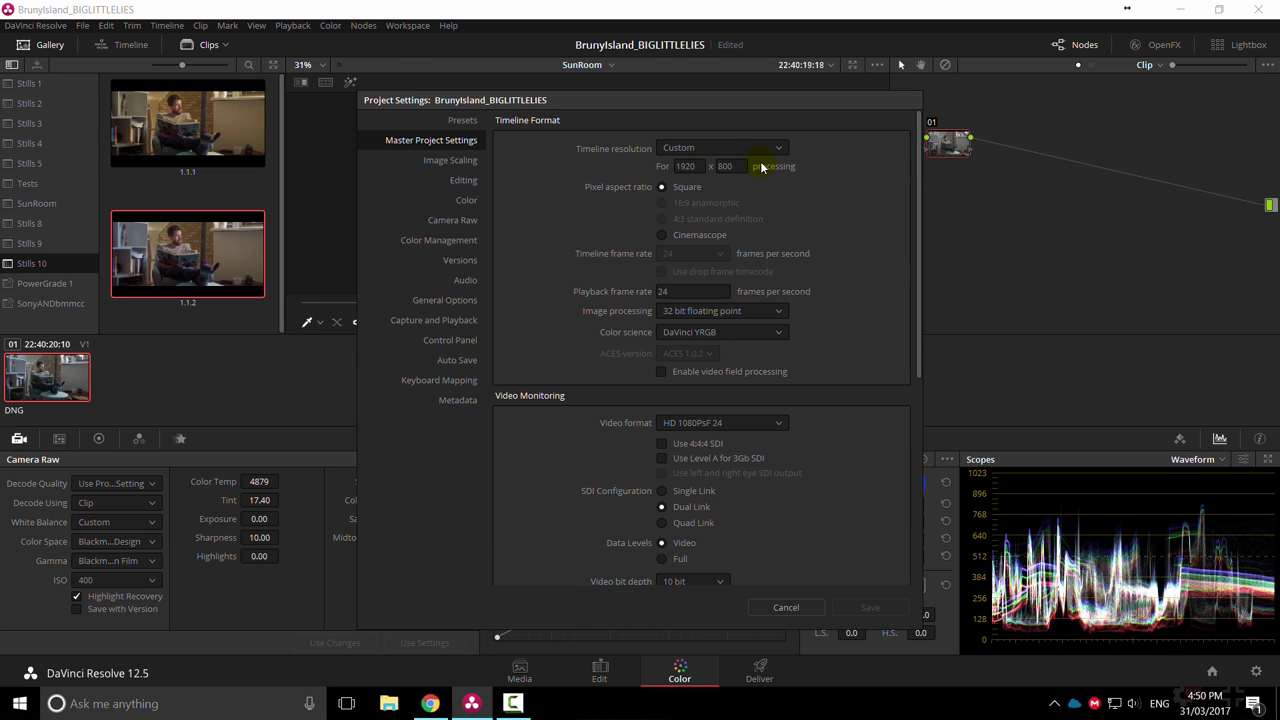
click(440, 160)
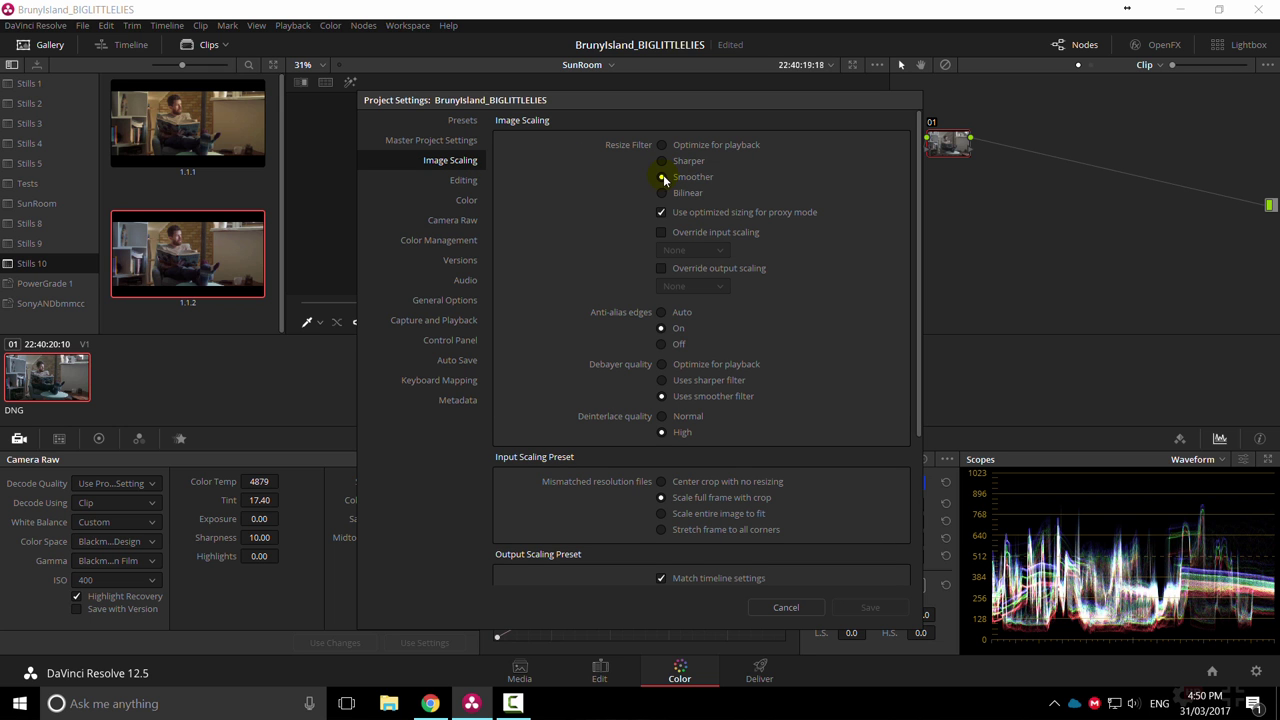
click(682, 269)
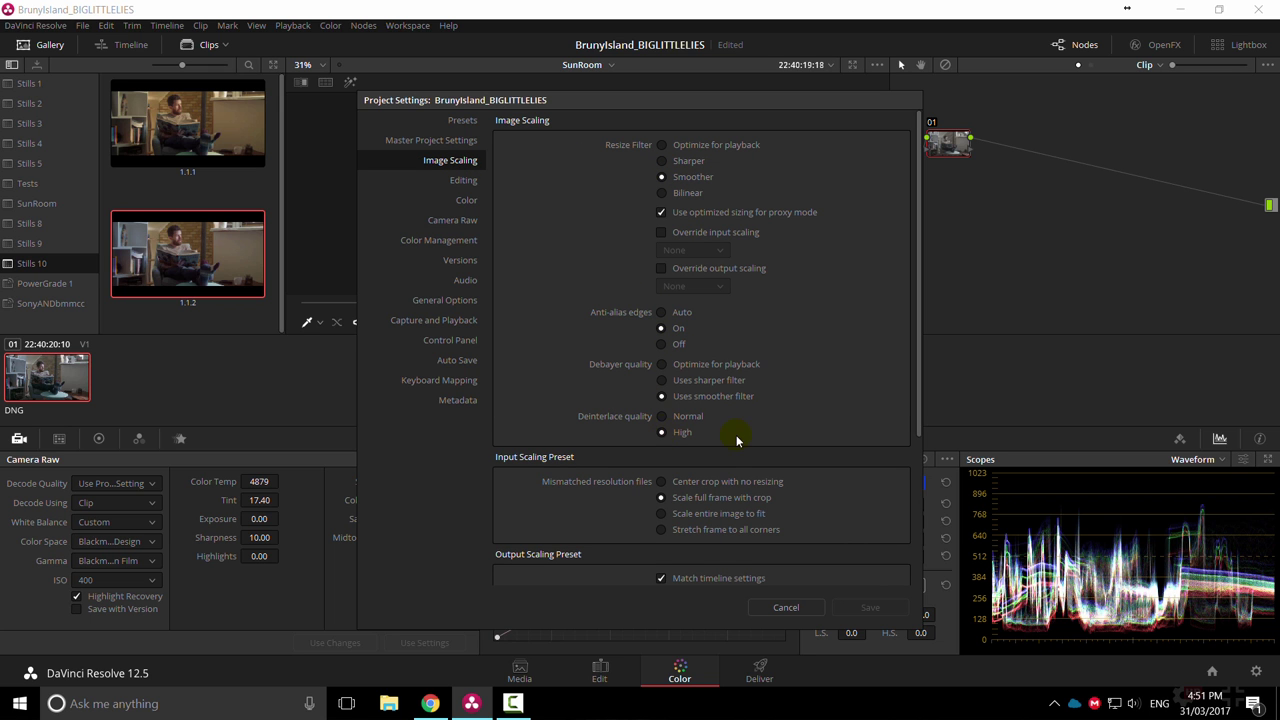
click(782, 607)
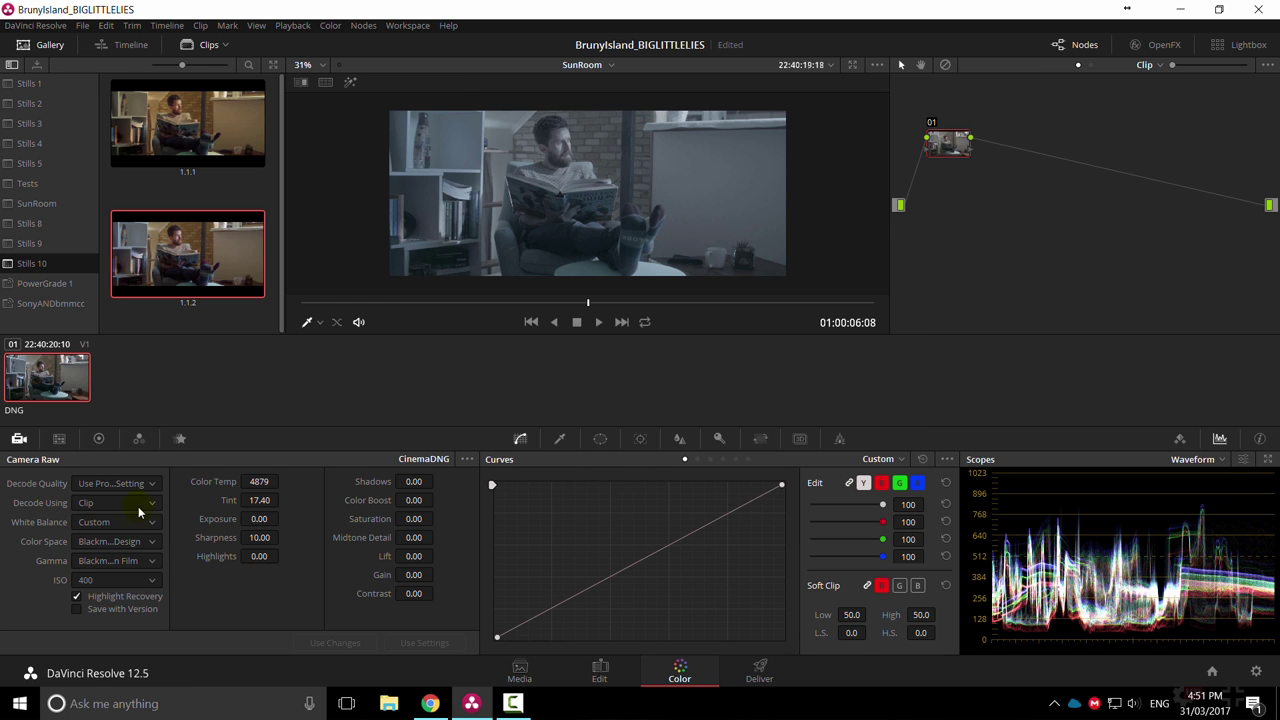
Reset the clip's Camera Raw settings and reframe the shot with an input sizing Tilt of -22.
click(467, 459)
click(490, 481)
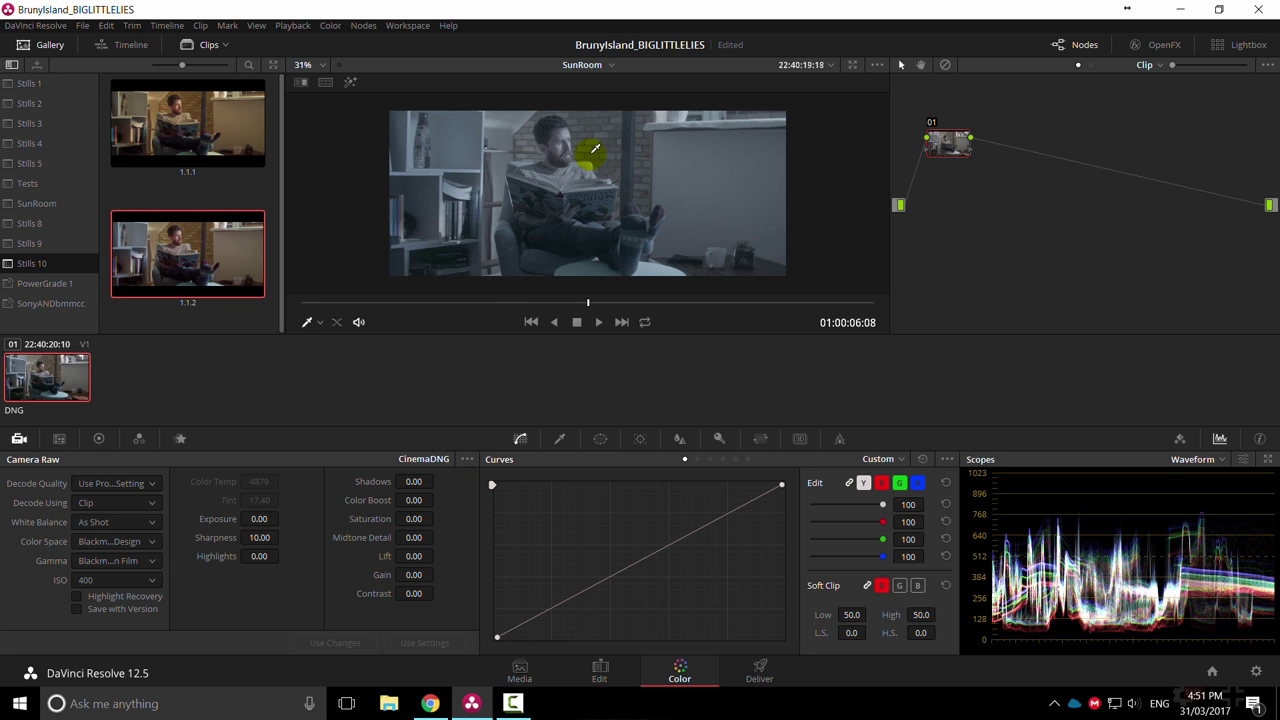
click(760, 438)
drag(562, 562, 532, 557)
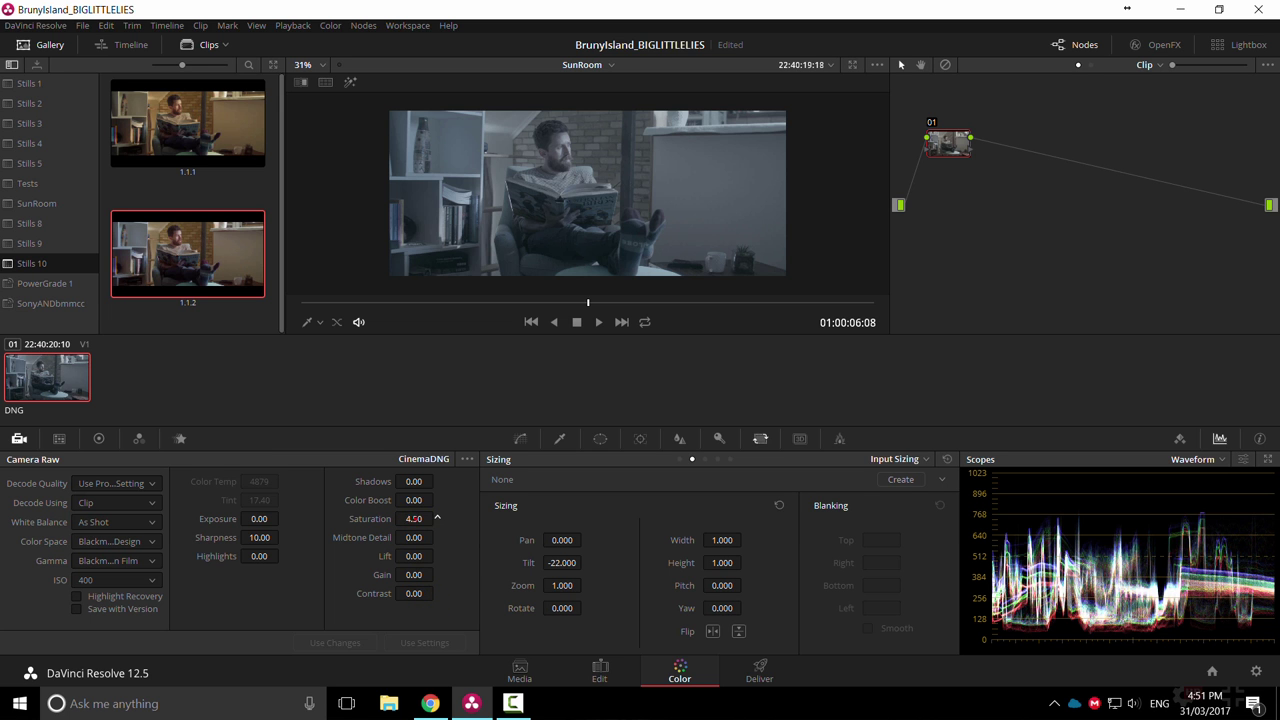
Set the Camera Raw Saturation to 100, Color Boost to 28 and Contrast to 22.
drag(414, 519, 535, 519)
drag(414, 501, 450, 500)
drag(413, 593, 443, 591)
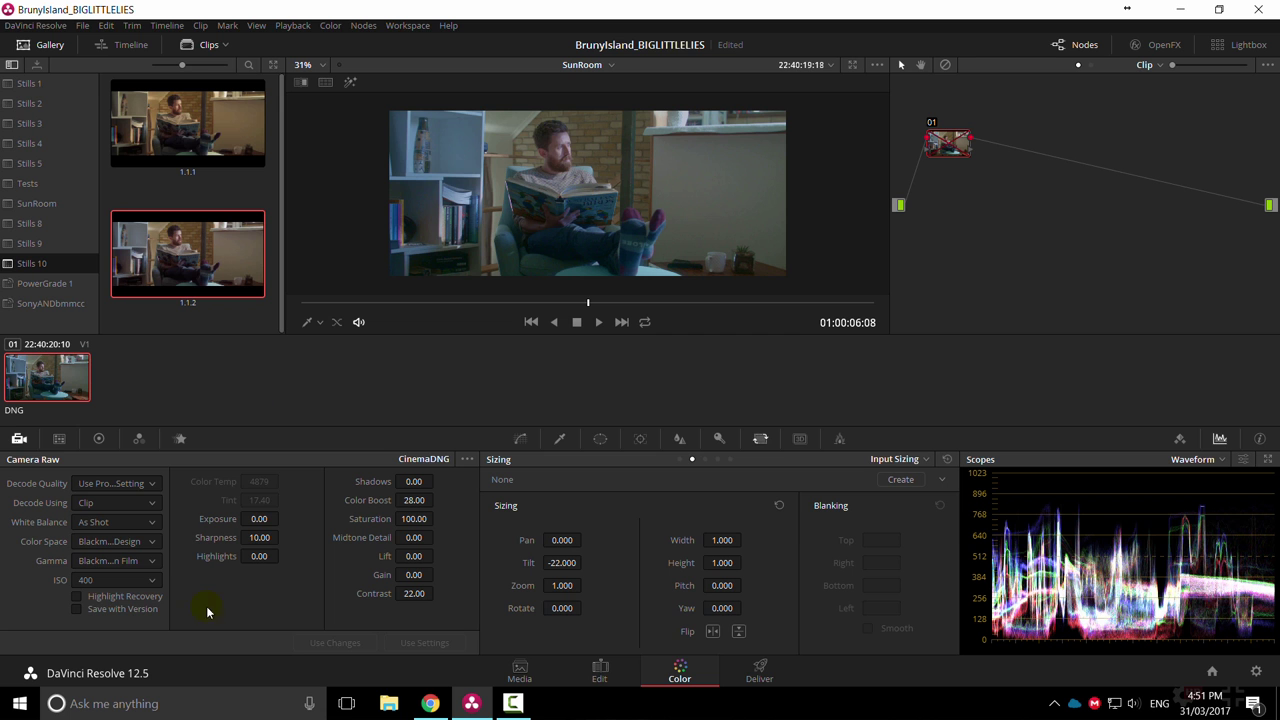
Set the white balance to Custom with a Color Temp of 5320 and a Tint of 21.90.
click(109, 521)
click(121, 630)
click(108, 522)
click(108, 644)
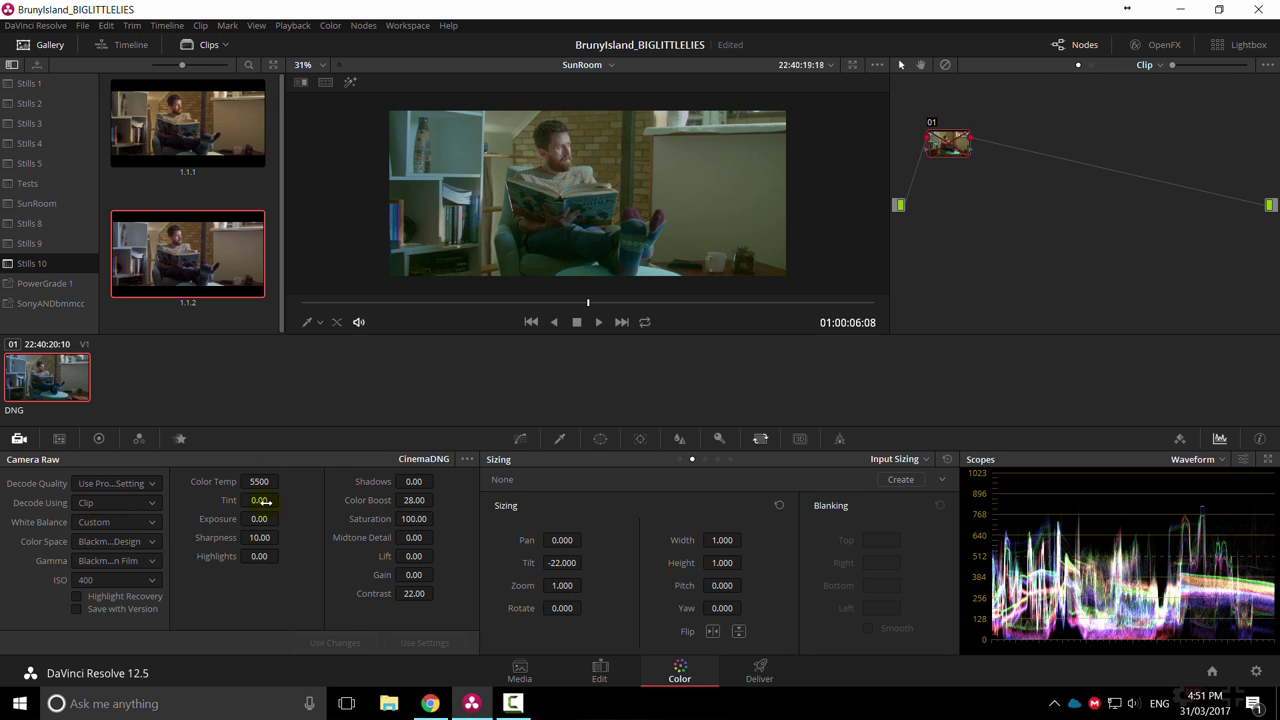
mouse_move(259, 500)
mouse_down()
mouse_move(466, 500)
mouse_move(268, 479)
mouse_move(252, 483)
mouse_move(255, 500)
mouse_move(229, 501)
mouse_move(282, 499)
mouse_move(245, 481)
mouse_up()
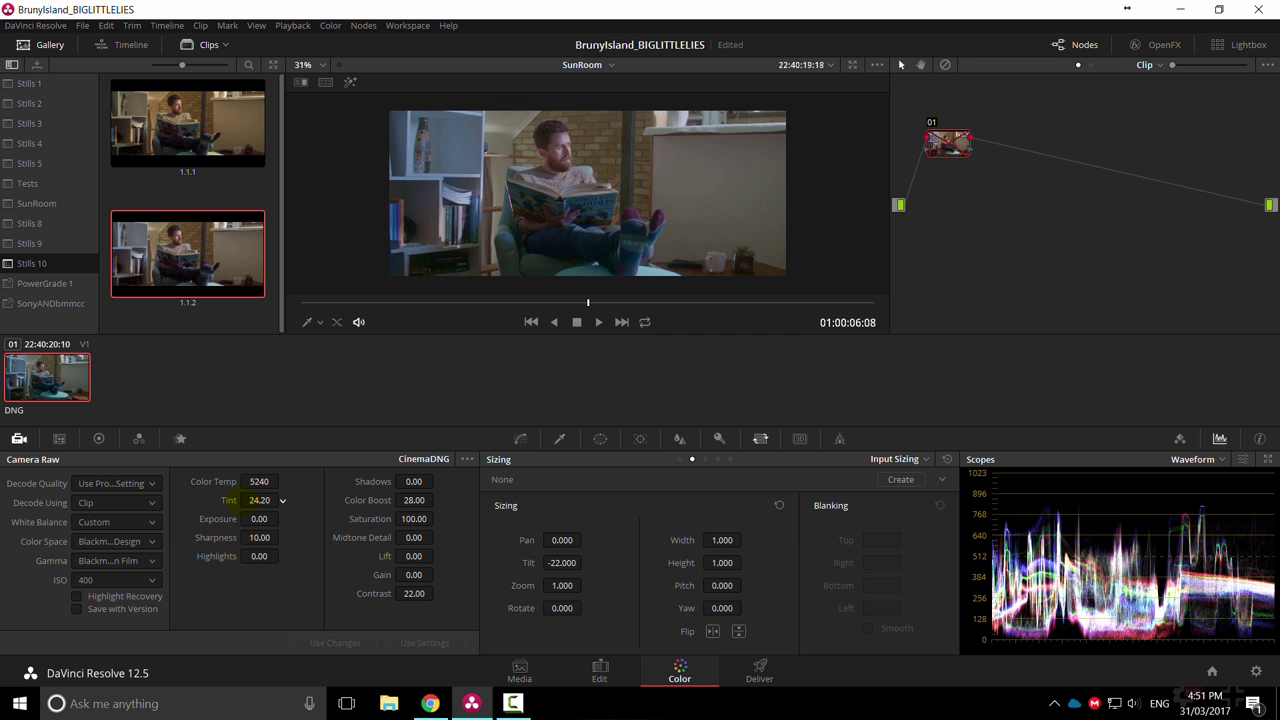
drag(231, 501, 205, 497)
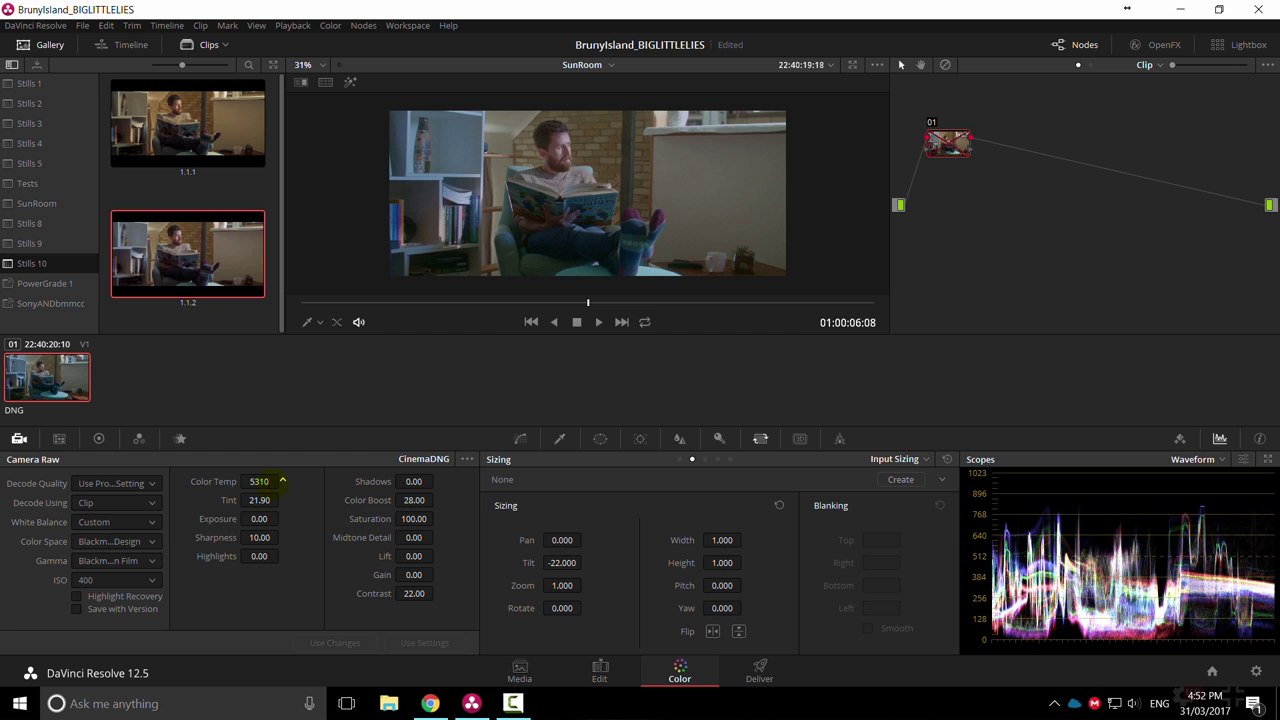
Check the frame in the full-screen viewer, leave that view, and enable node 01.
key(ctrl+f)
key(Escape)
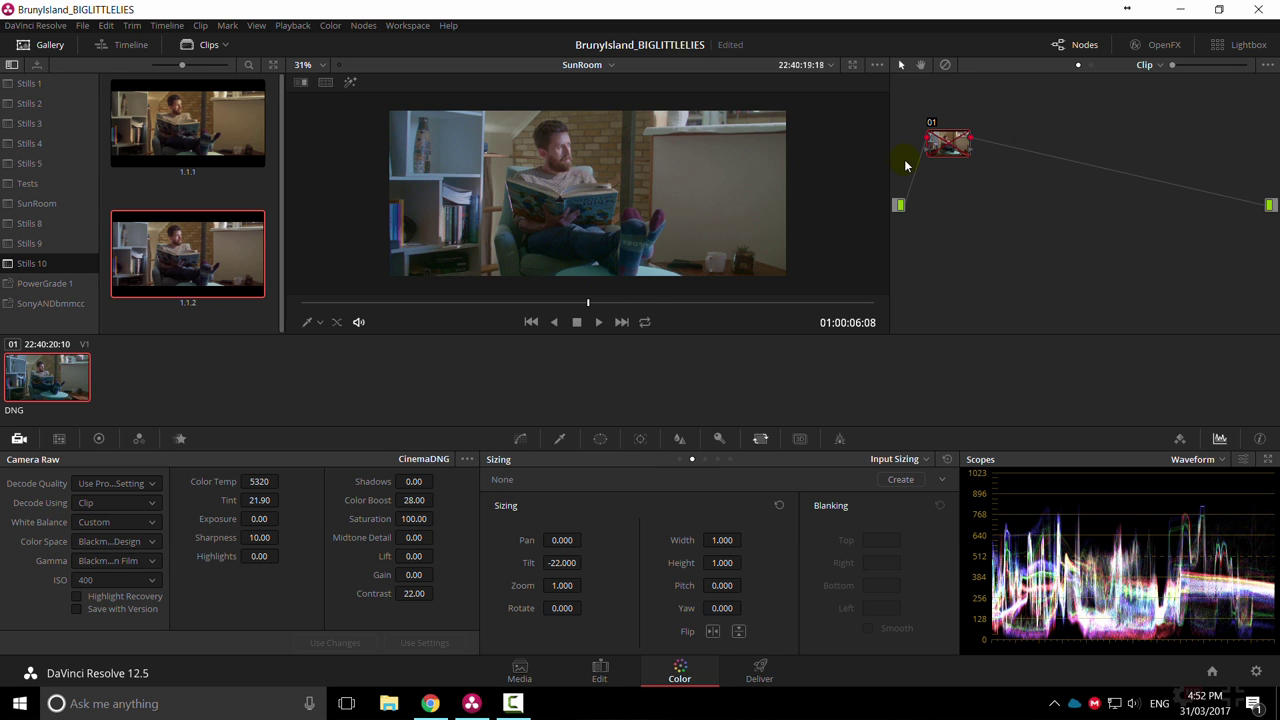
key(ctrl+d)
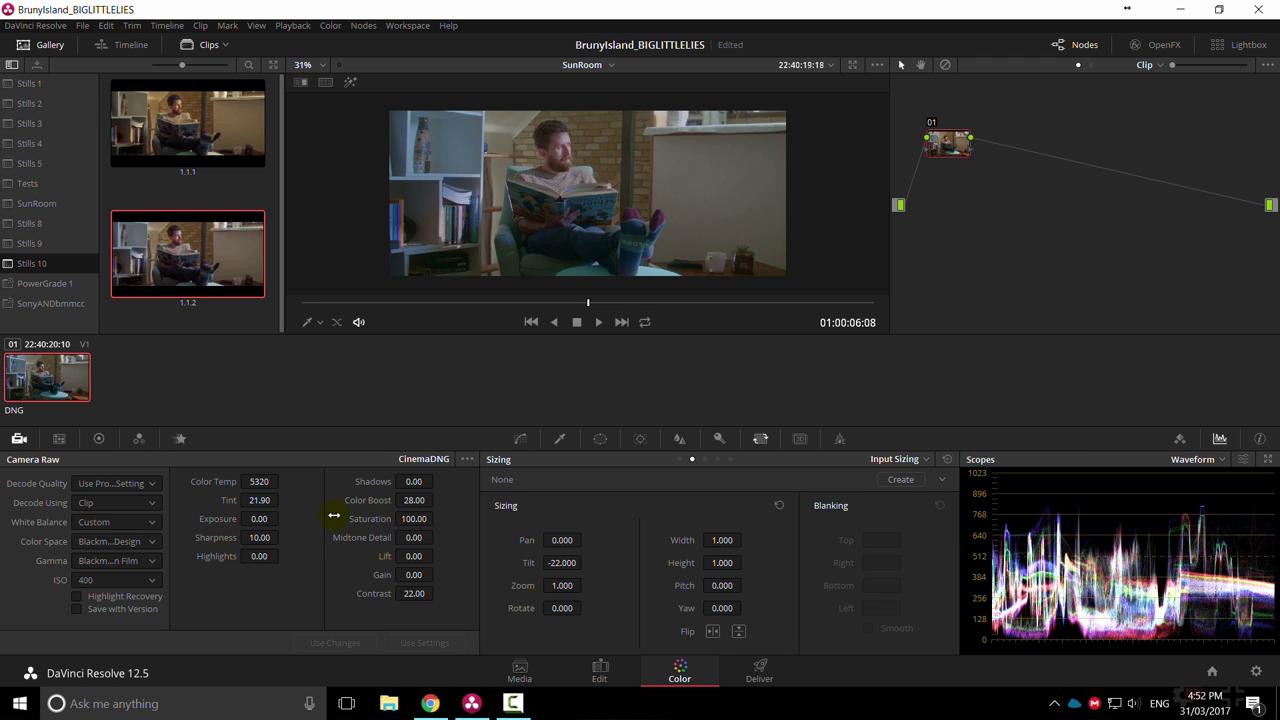
Set both the Camera Raw Color Boost and Contrast to 0.
double_click(414, 500)
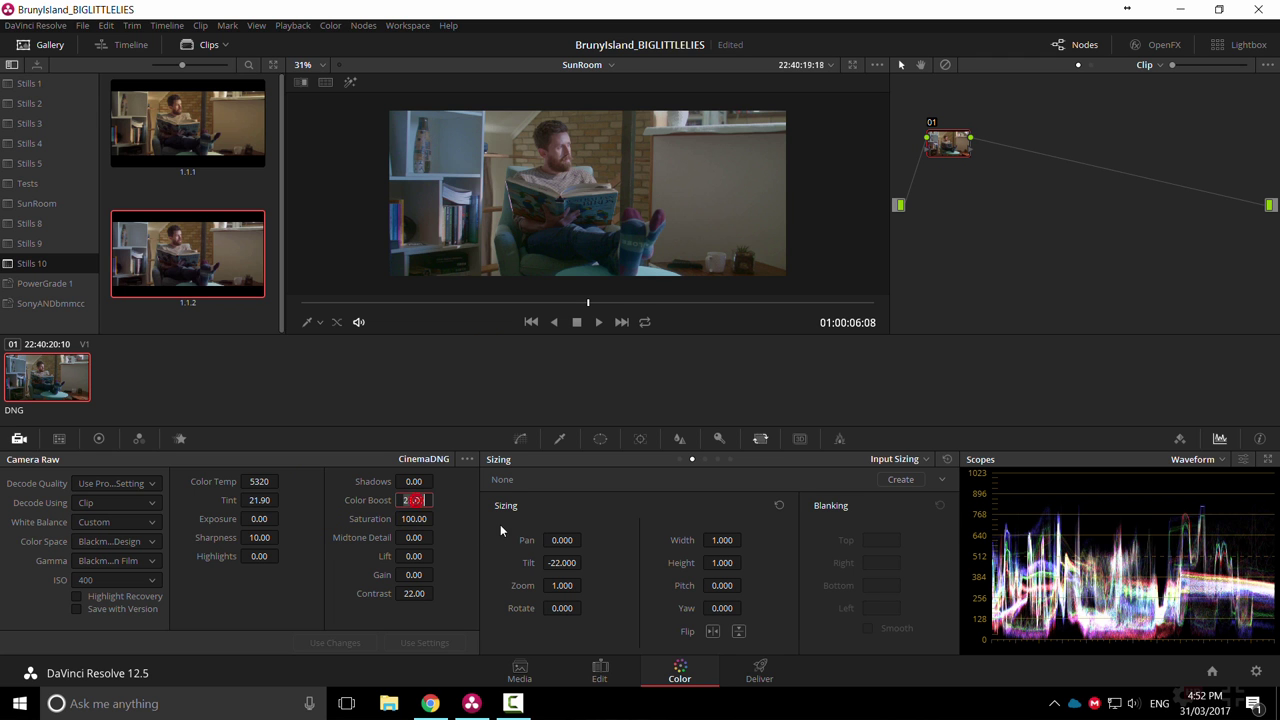
text(0)
key(Return)
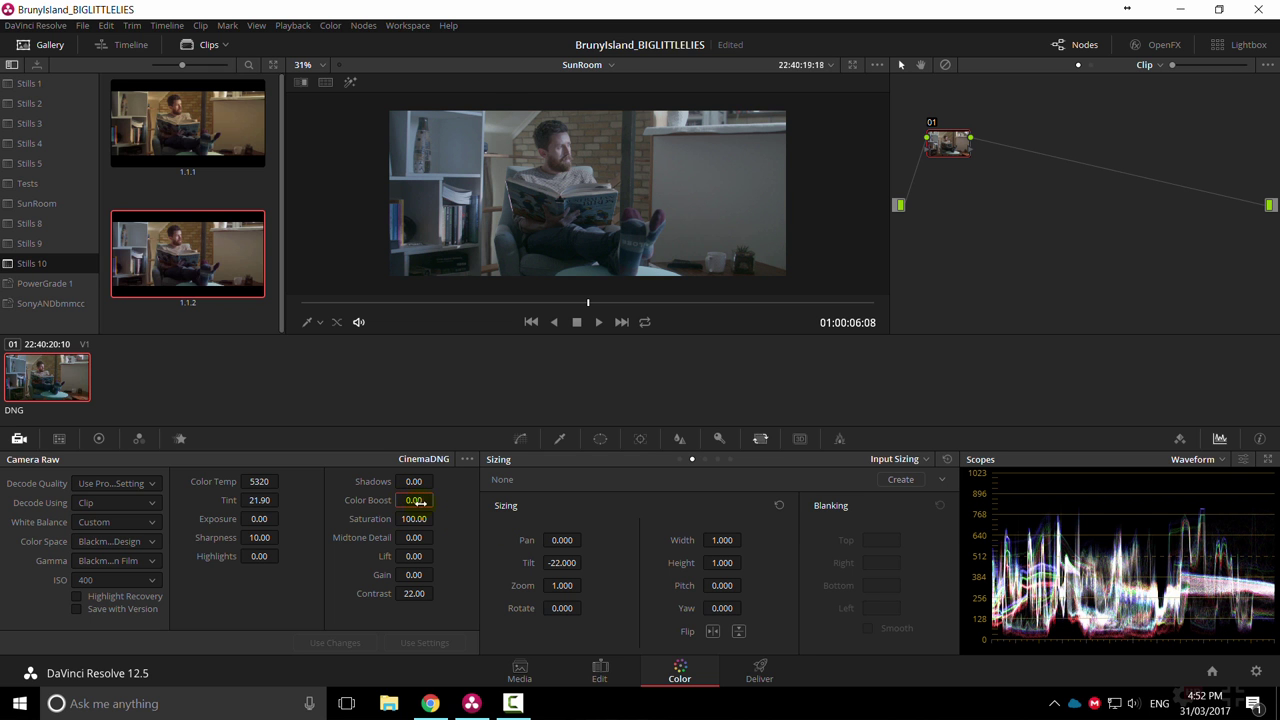
drag(413, 593, 554, 615)
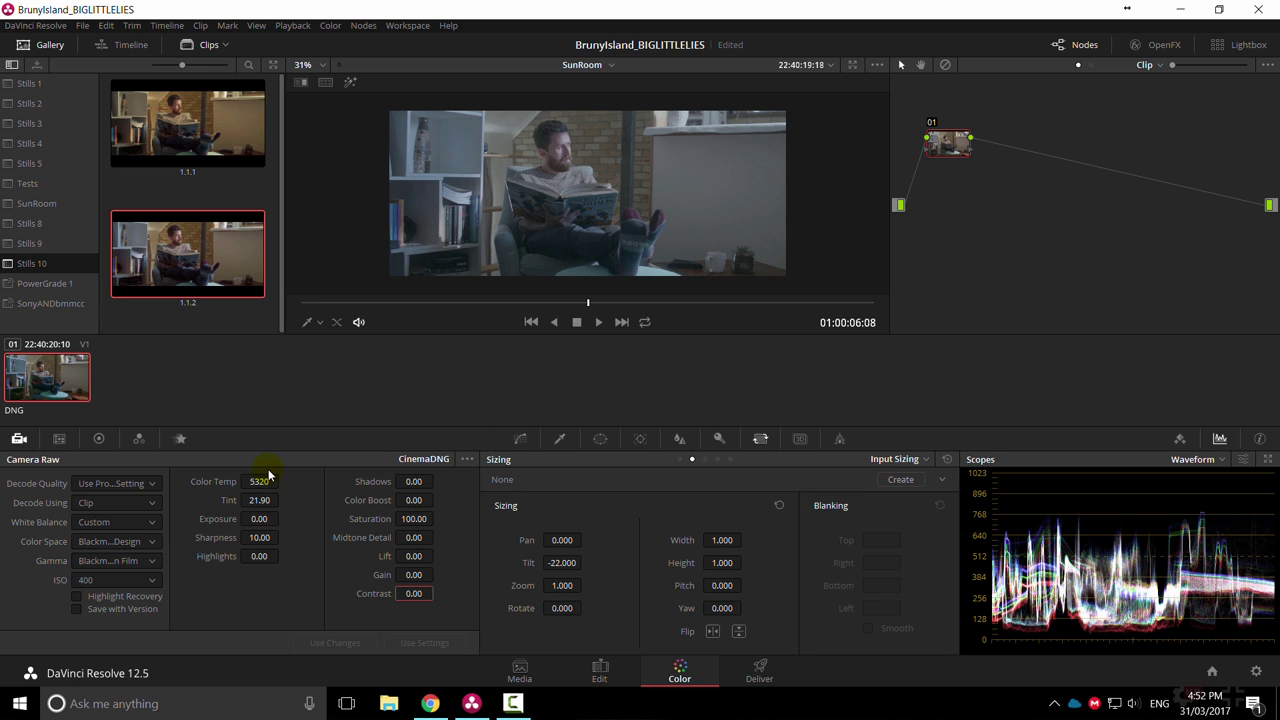
Enable Highlight Recovery in the clip's Camera Raw settings.
click(76, 597)
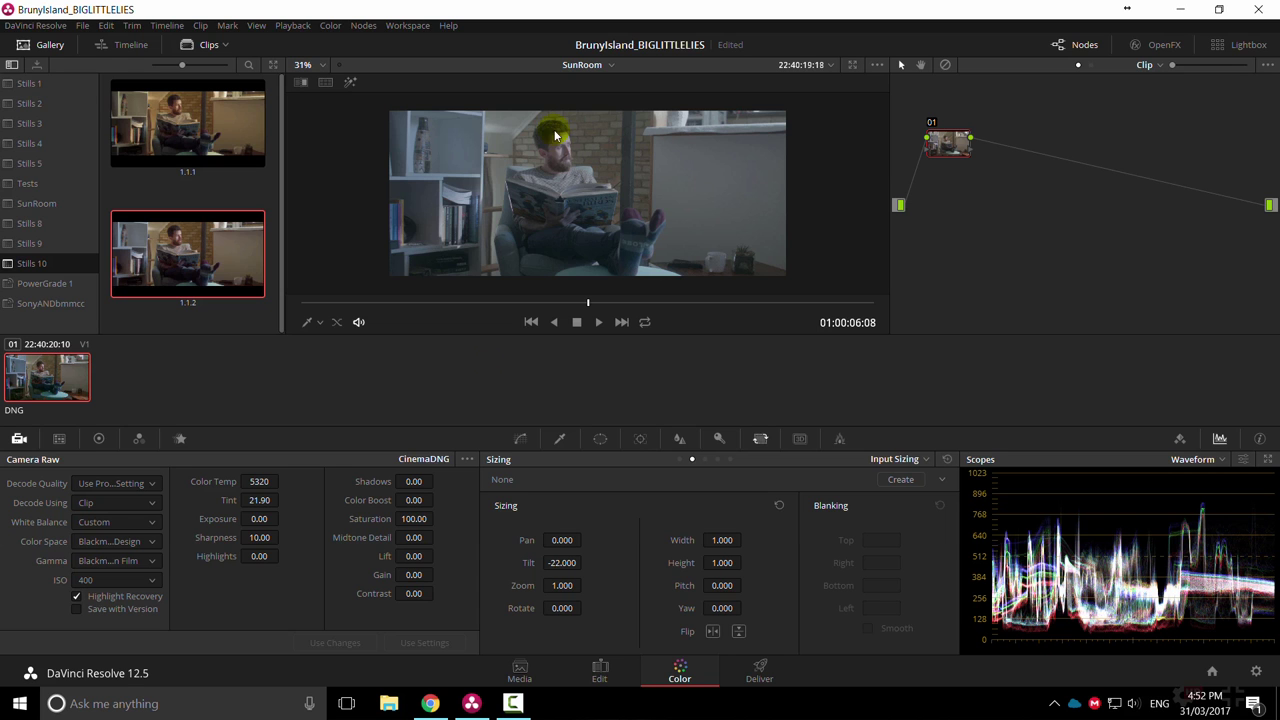
click(96, 584)
click(97, 628)
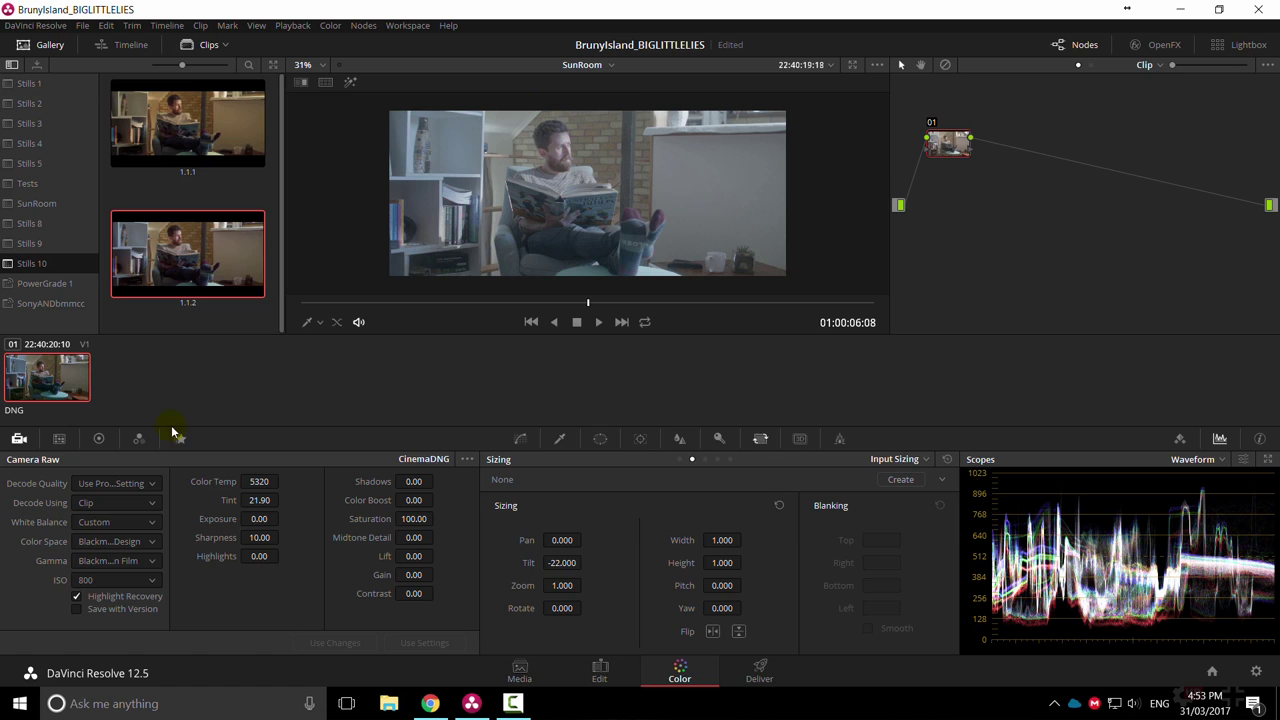
click(103, 582)
click(100, 617)
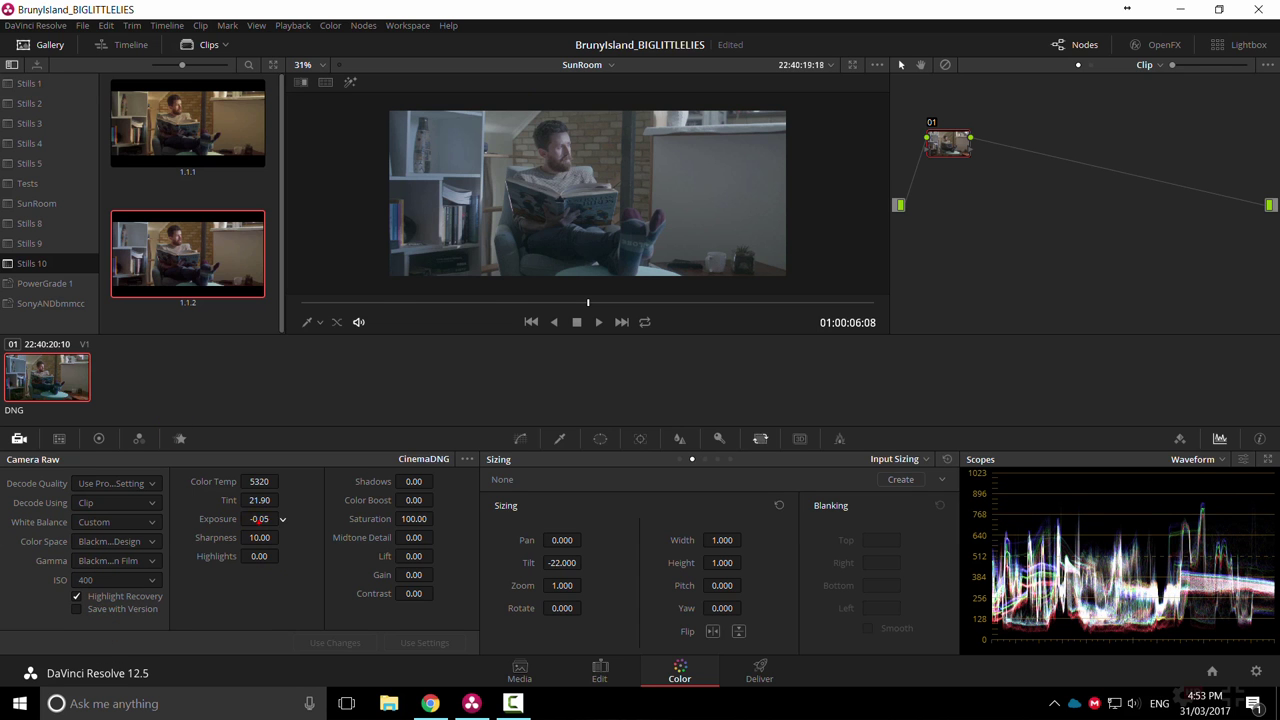
Set the Camera Raw Exposure to 0.19.
drag(258, 521, 283, 518)
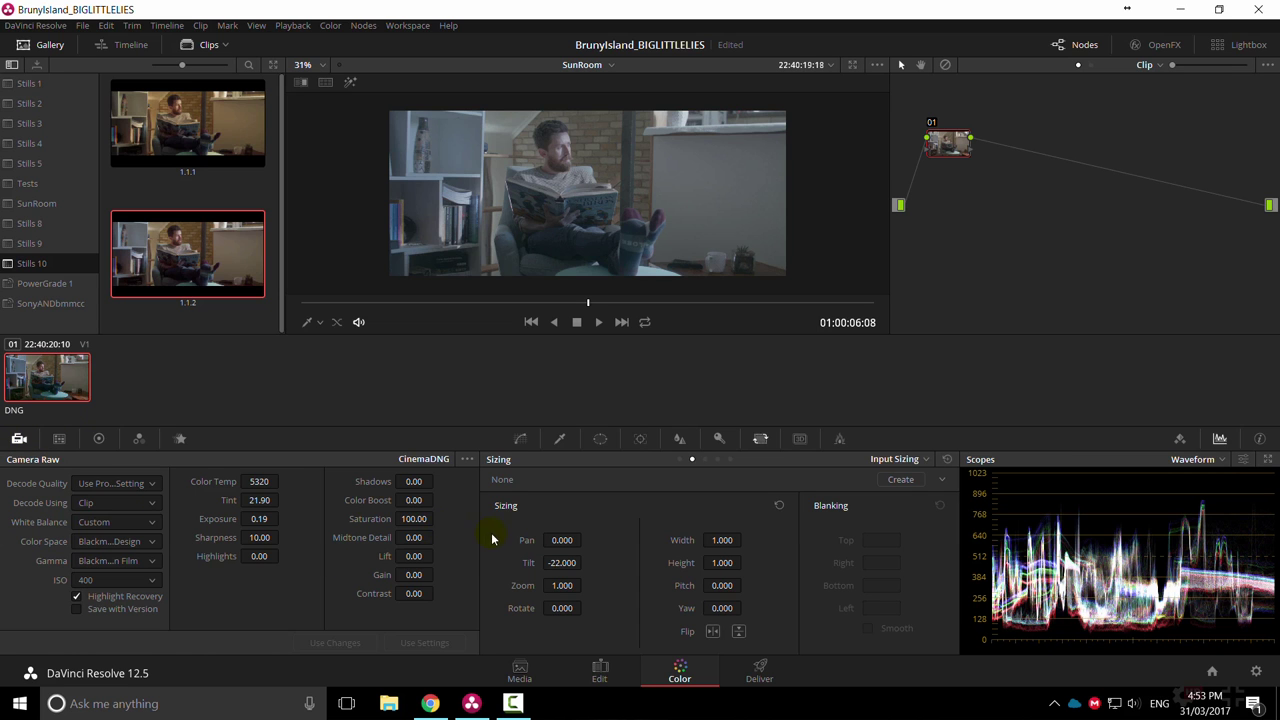
click(98, 438)
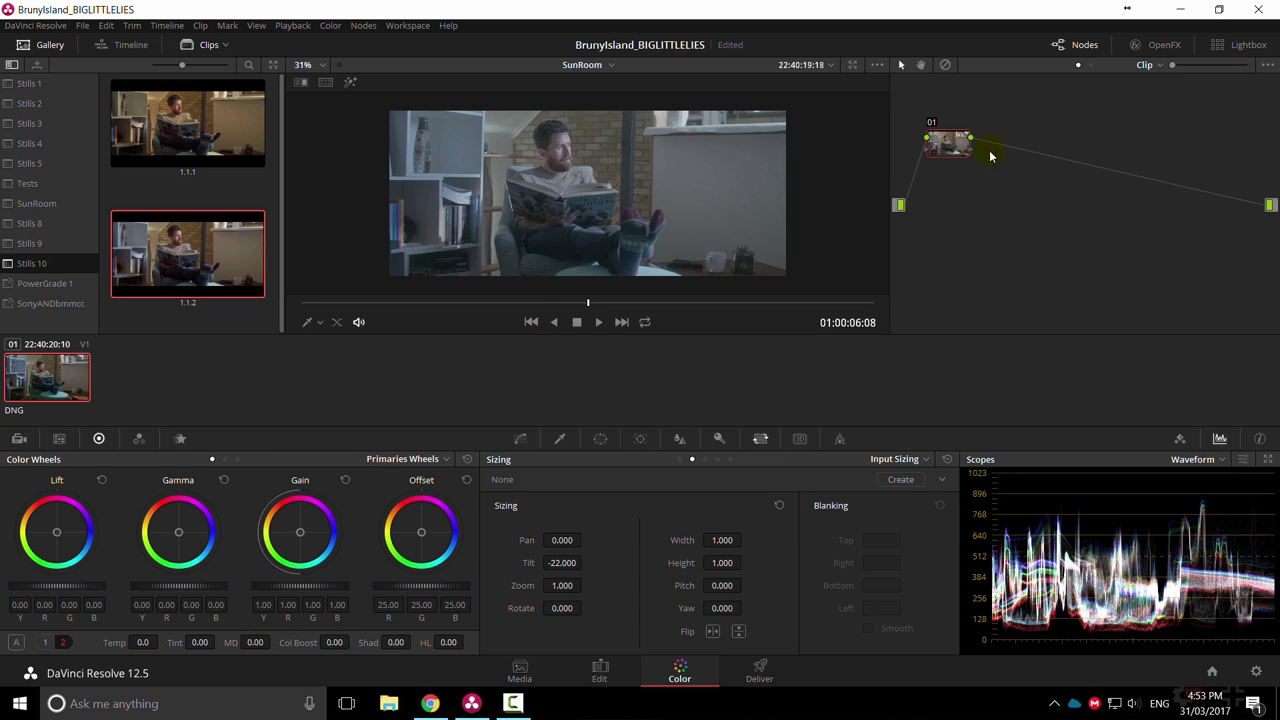
Shape an S-curve in node 01's Custom curve by lowering the shadows, raising the highlights and adding a midtone point, and compare with the grade bypassed.
drag(970, 148, 958, 133)
click(520, 438)
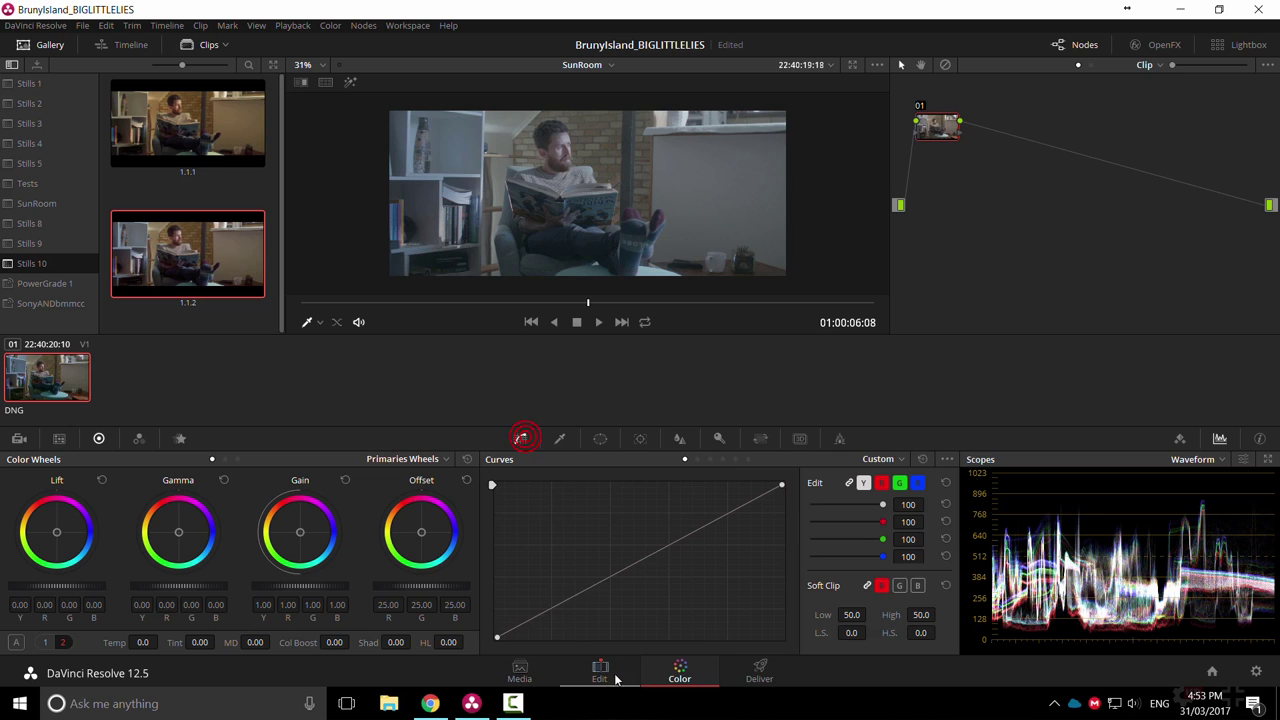
drag(530, 620, 531, 632)
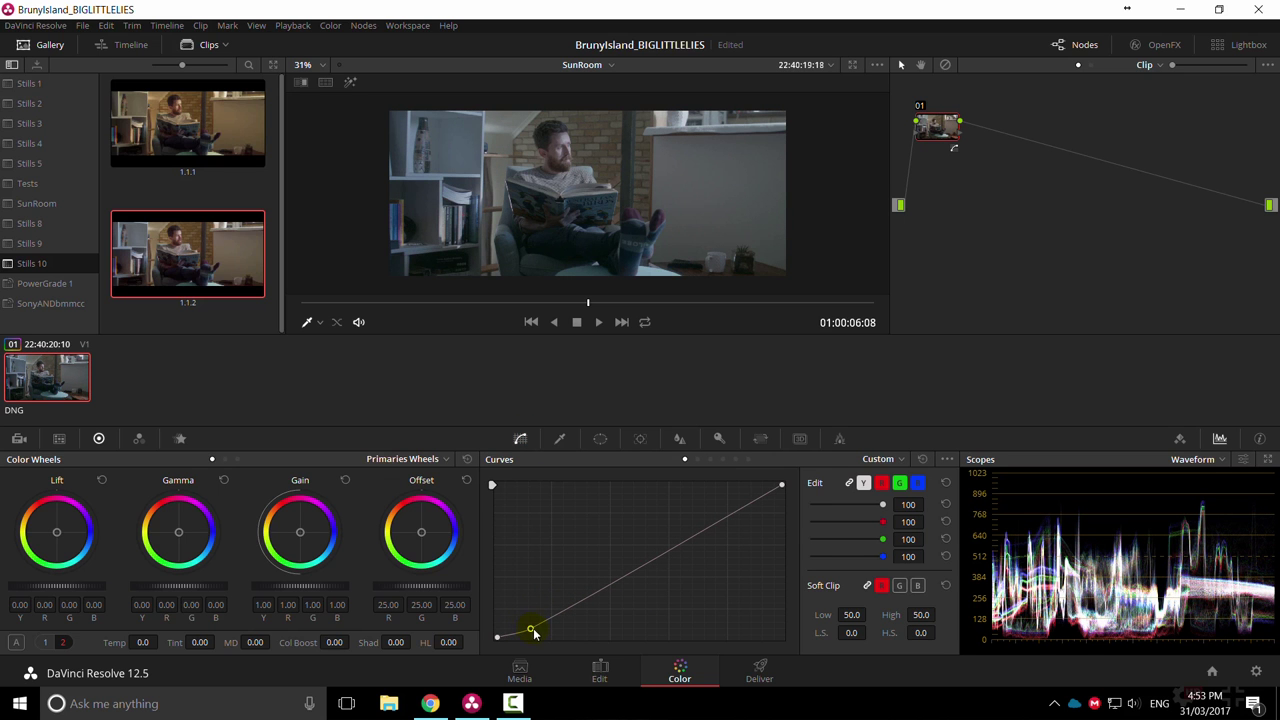
drag(709, 526, 725, 500)
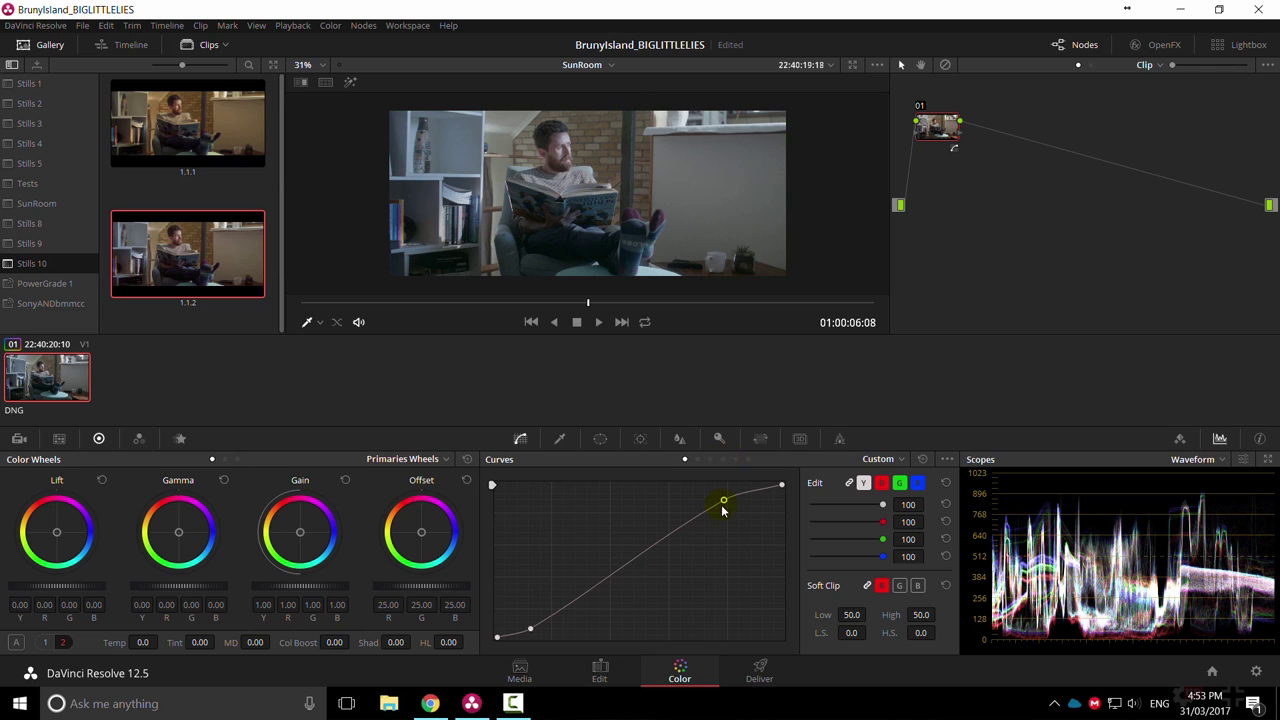
drag(723, 501, 718, 491)
click(645, 537)
drag(645, 540, 647, 546)
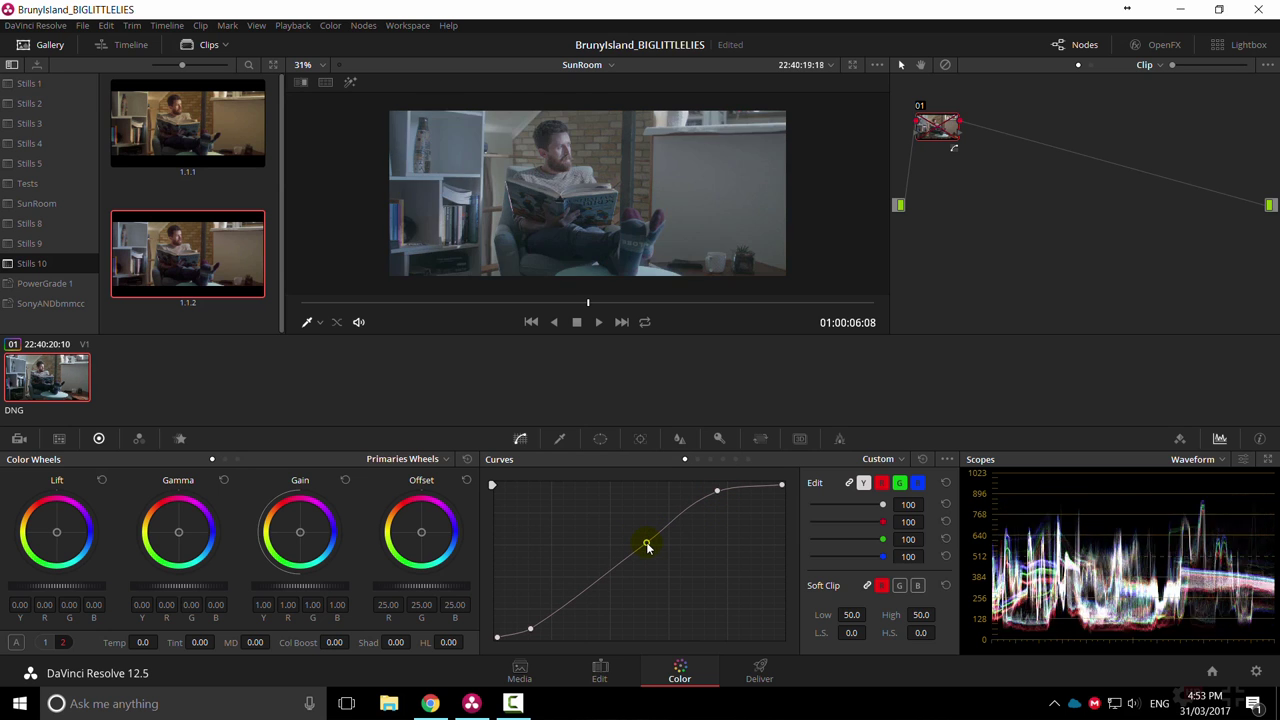
key(shift+d)
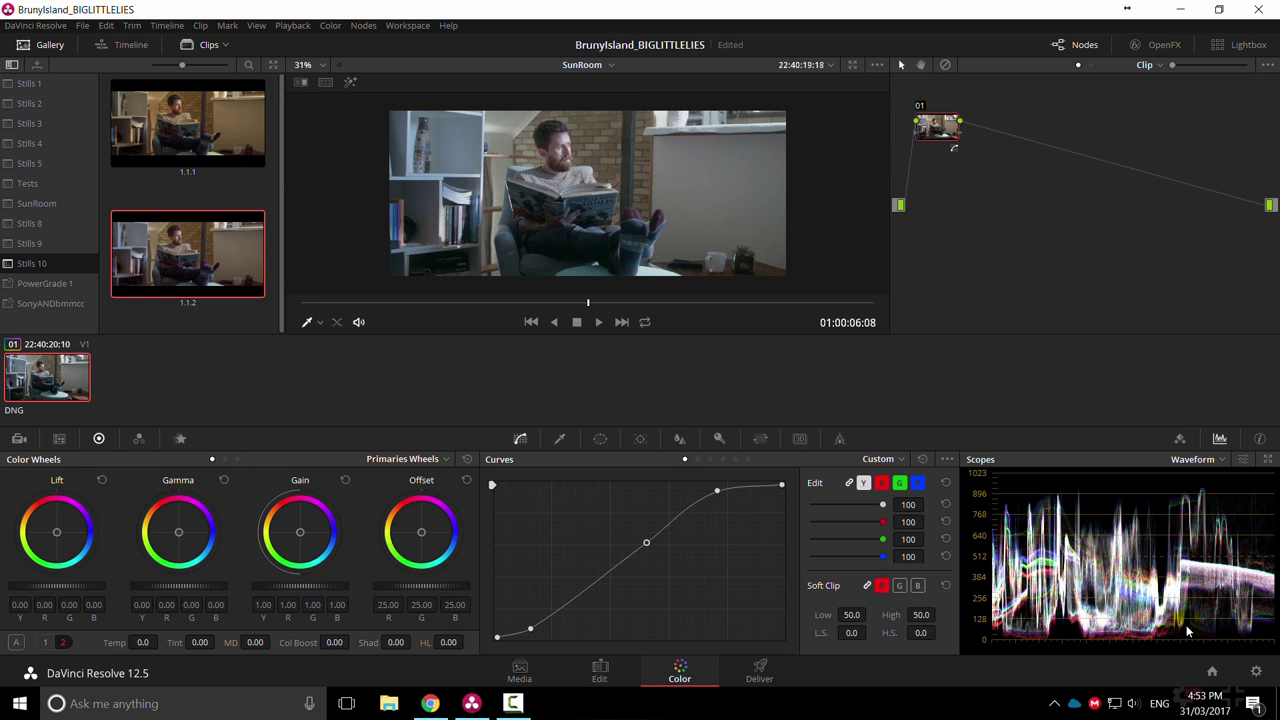
Warm the raw Color Temp to 5710 and check the frame in the full-screen viewer.
click(19, 438)
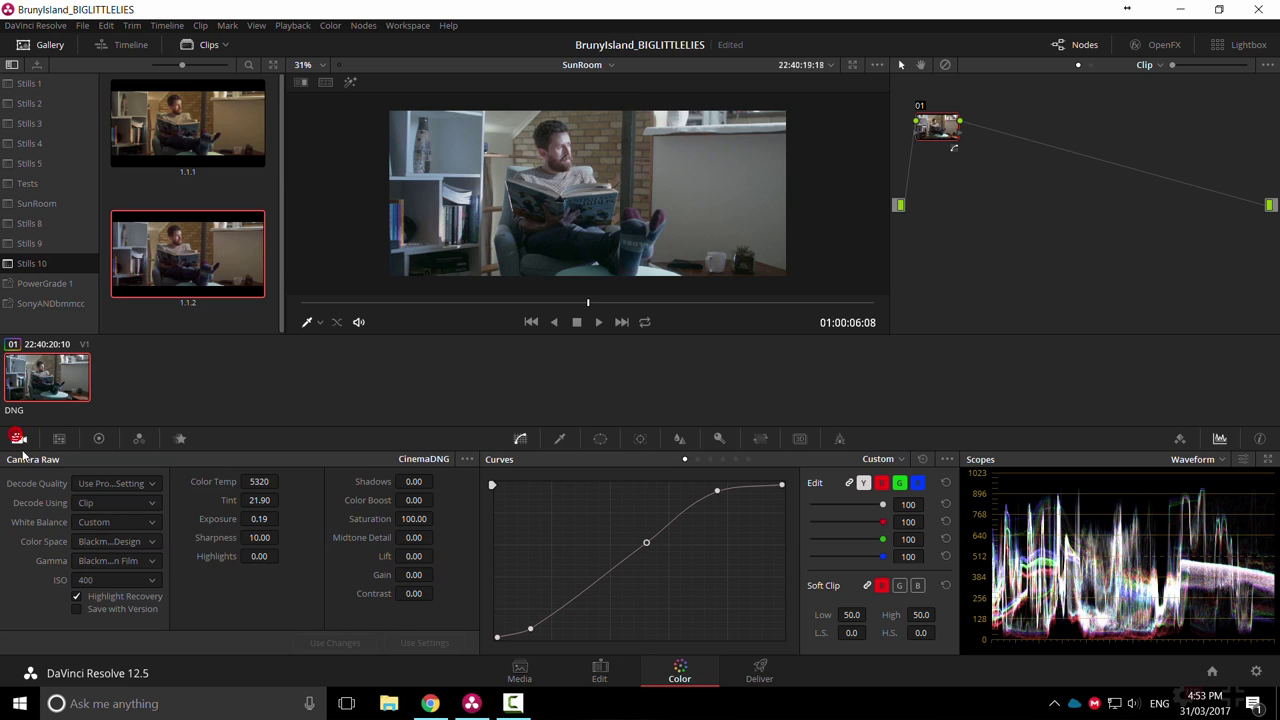
drag(256, 480, 283, 481)
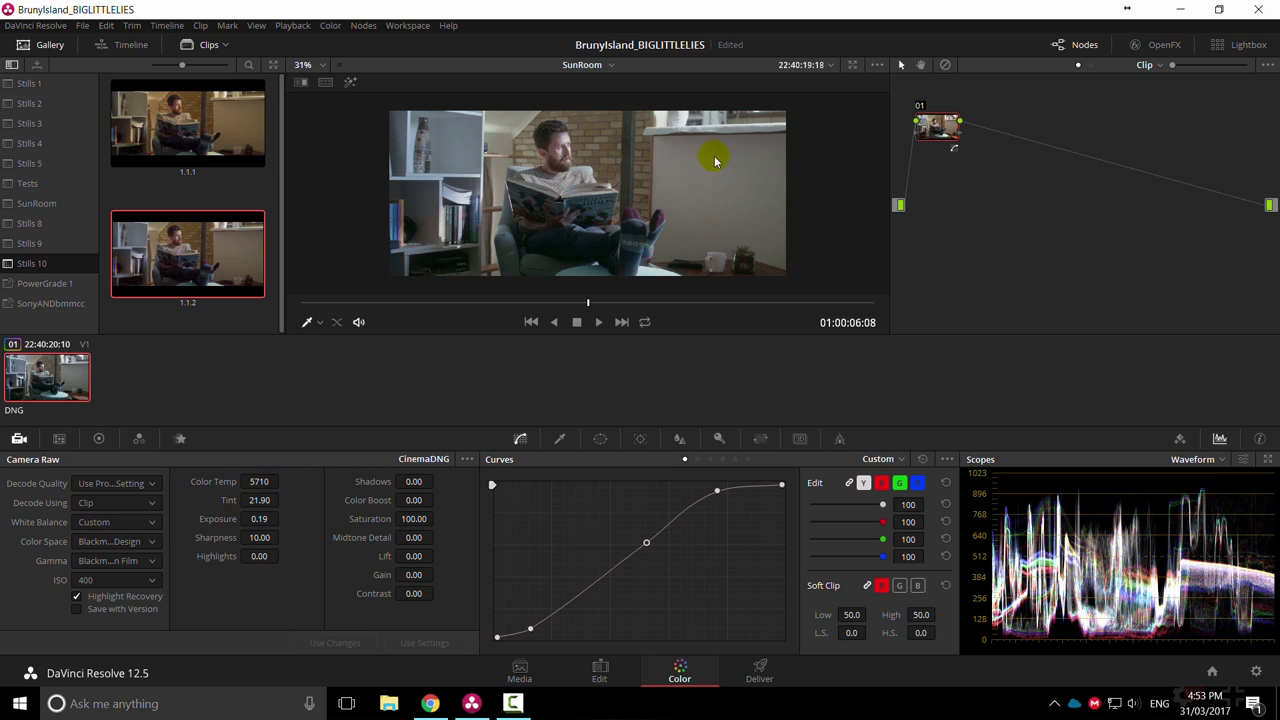
key(ctrl+f)
key(ctrl+f)
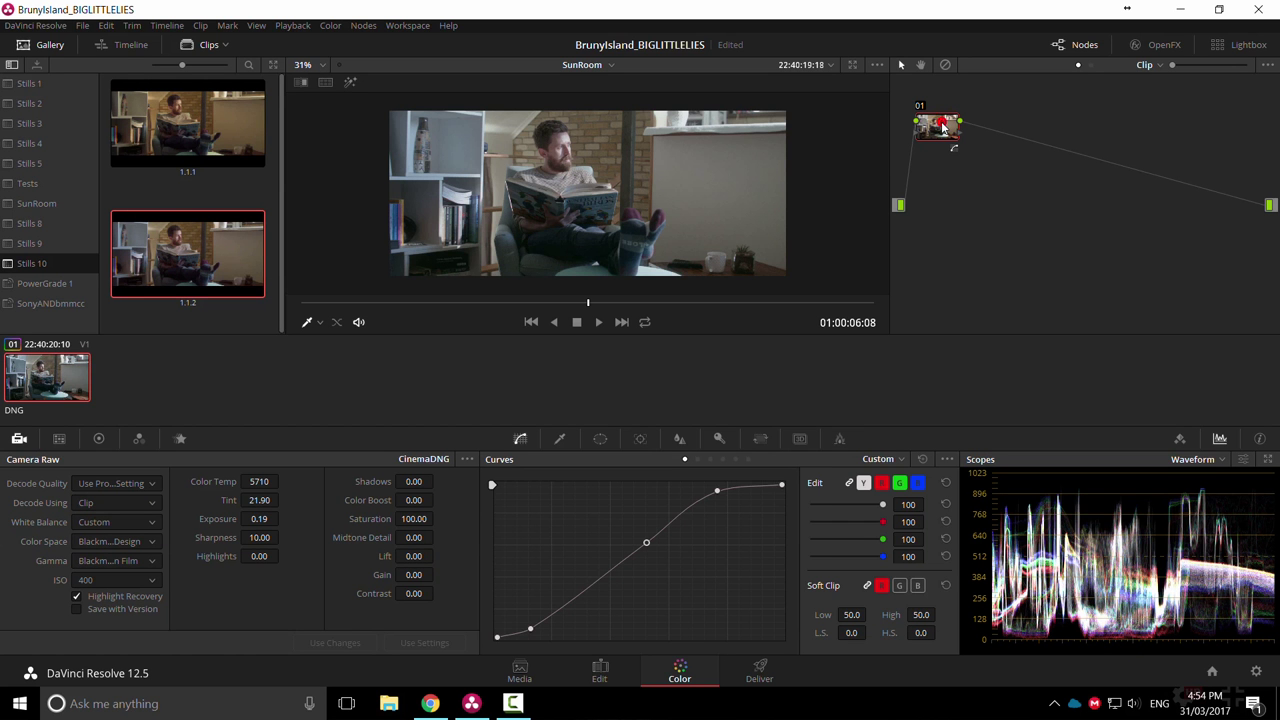
Raise node 01's Lum Vs Sat curve to a Saturation of 1.29 at Input Lum 0.63.
click(885, 459)
click(993, 128)
click(890, 459)
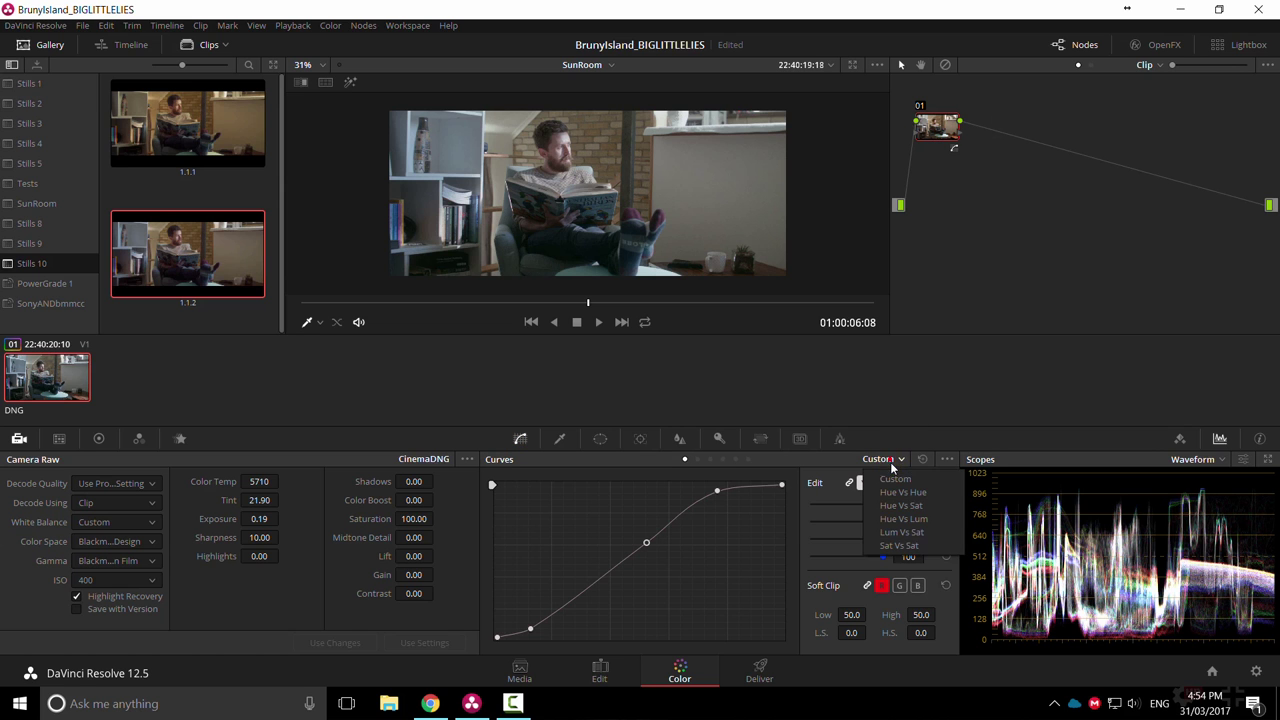
click(898, 533)
mouse_move(769, 550)
mouse_down()
mouse_move(766, 521)
mouse_move(769, 549)
mouse_move(778, 530)
mouse_up()
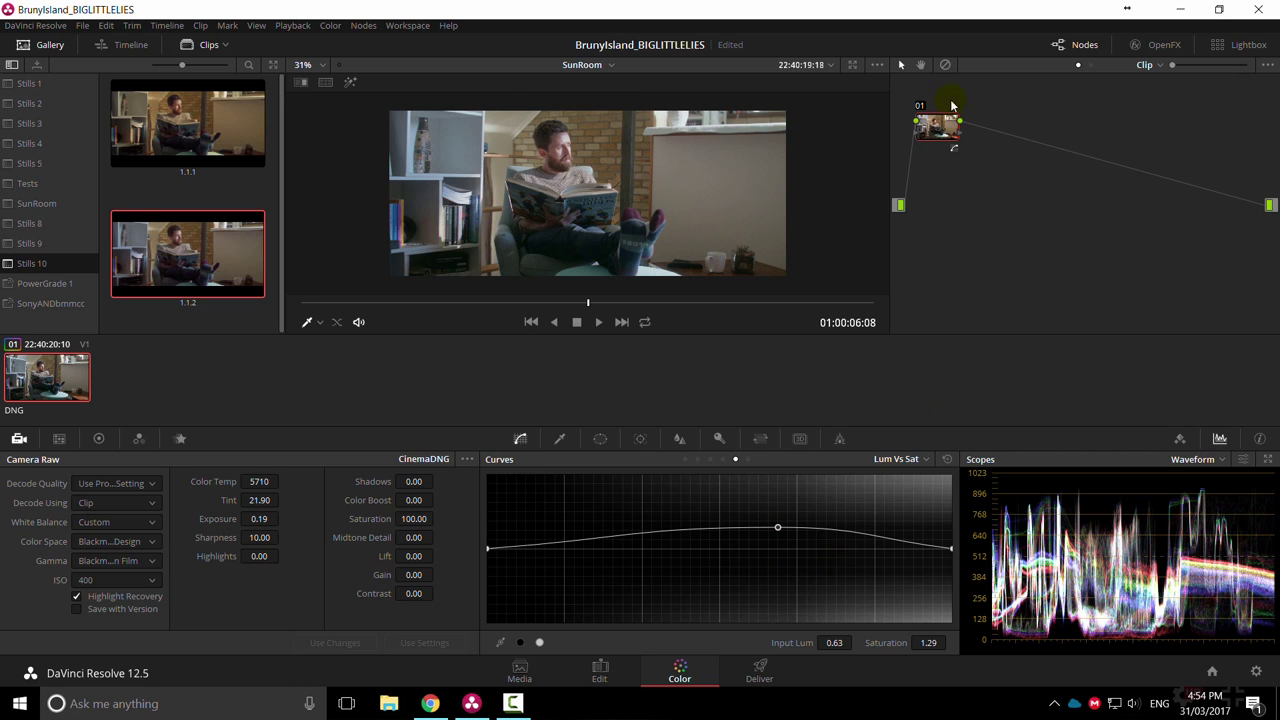
Boost the orange-yellow hues in node 01's Hue Vs Sat curve to Saturation 1.47 at Input Hue 306.47, with an anchor point on each side.
click(941, 131)
click(899, 459)
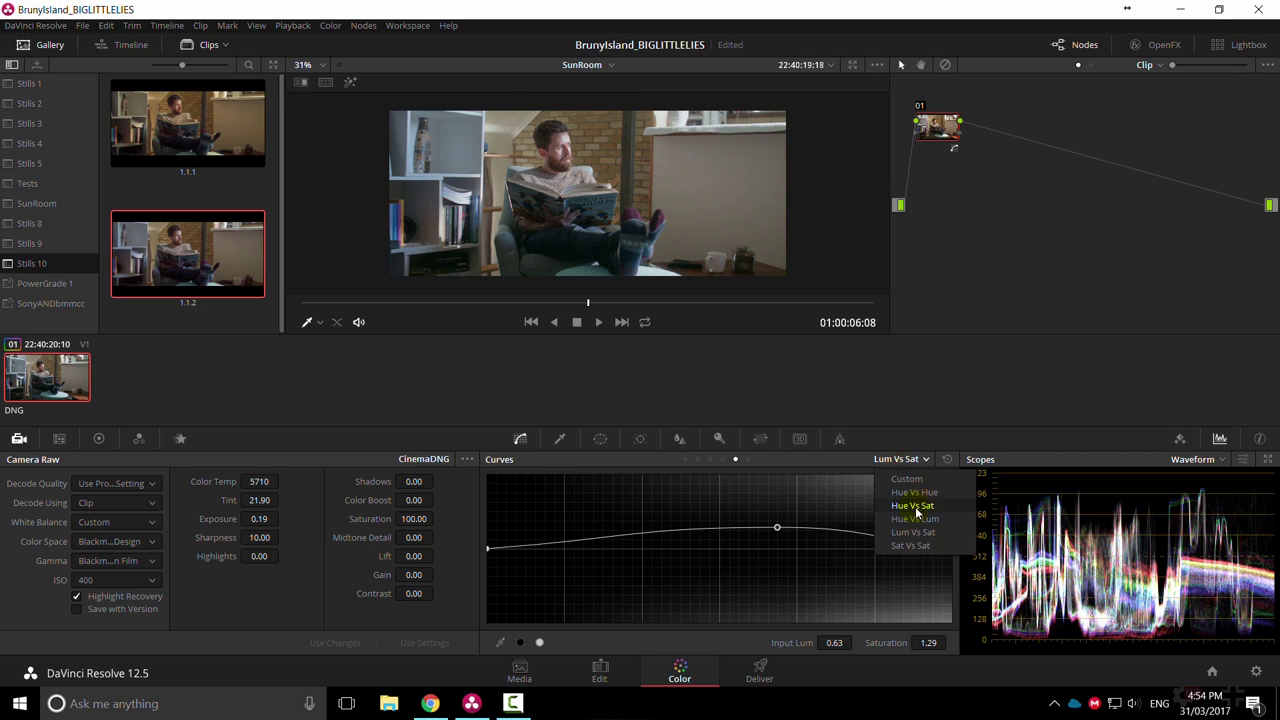
click(915, 511)
click(518, 550)
click(610, 550)
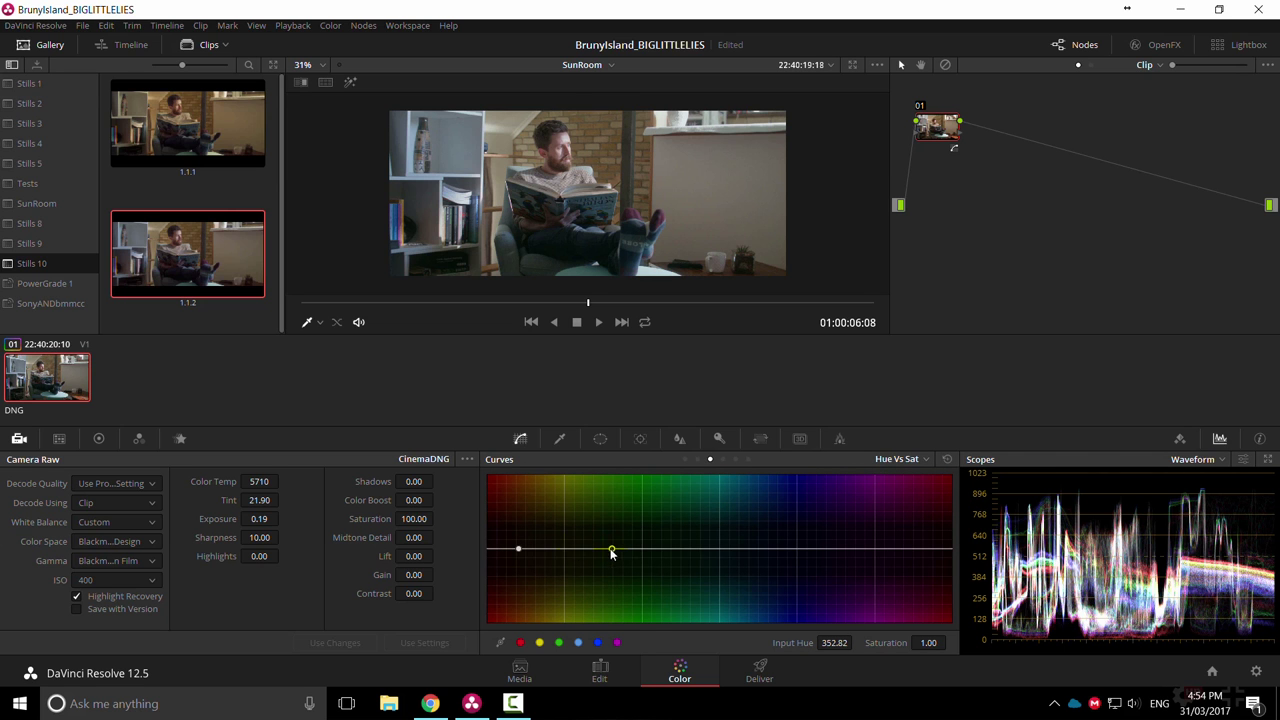
drag(548, 549, 553, 518)
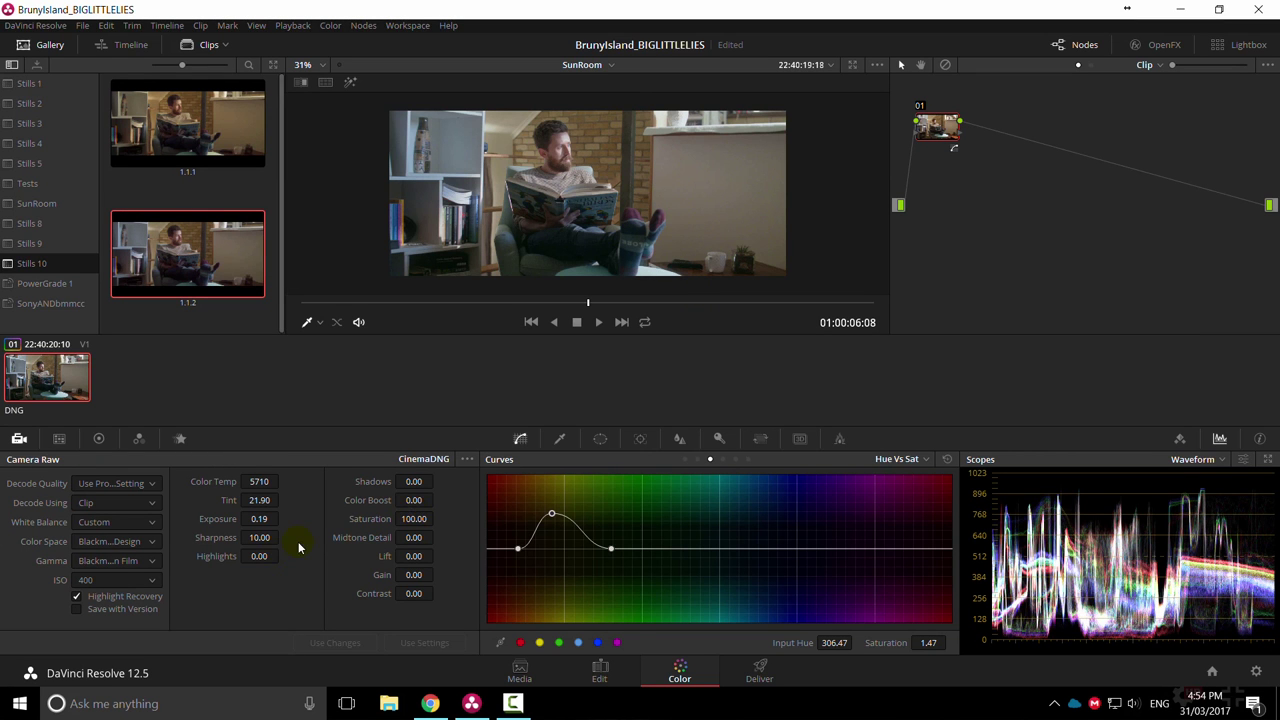
Set the raw Sharpness to 30 and boost the cyan-blue range of the Hue Vs Sat curve to Saturation 1.89 at Input Hue 83.98.
double_click(260, 541)
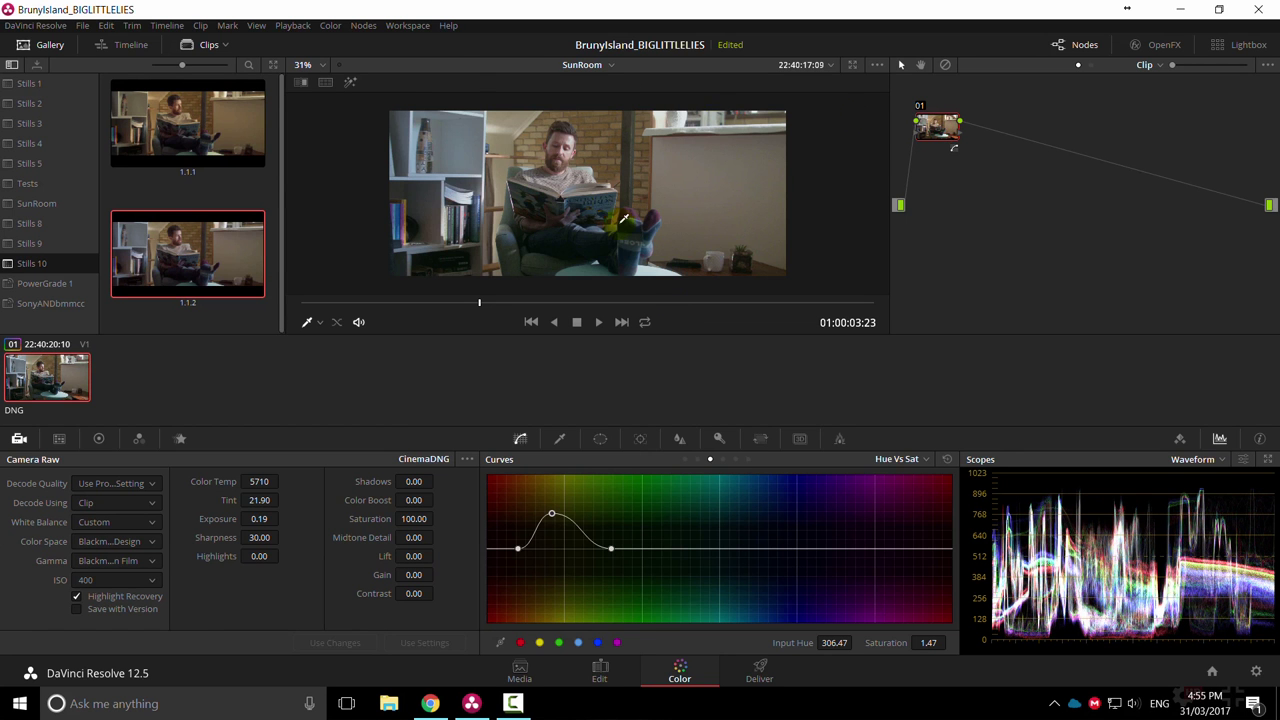
click(822, 550)
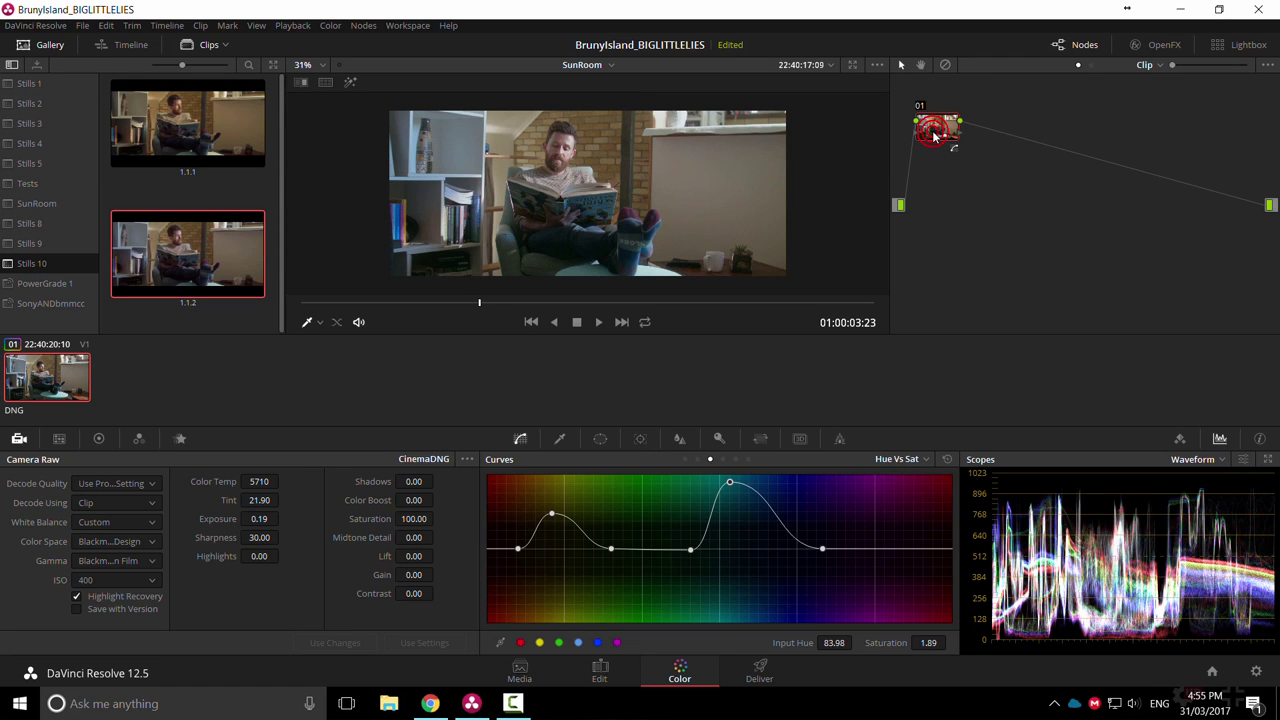
Add a serial node after node 01 and place a gradient window over the bookshelf side of the frame, rotated to about -89.64.
key(alt+s)
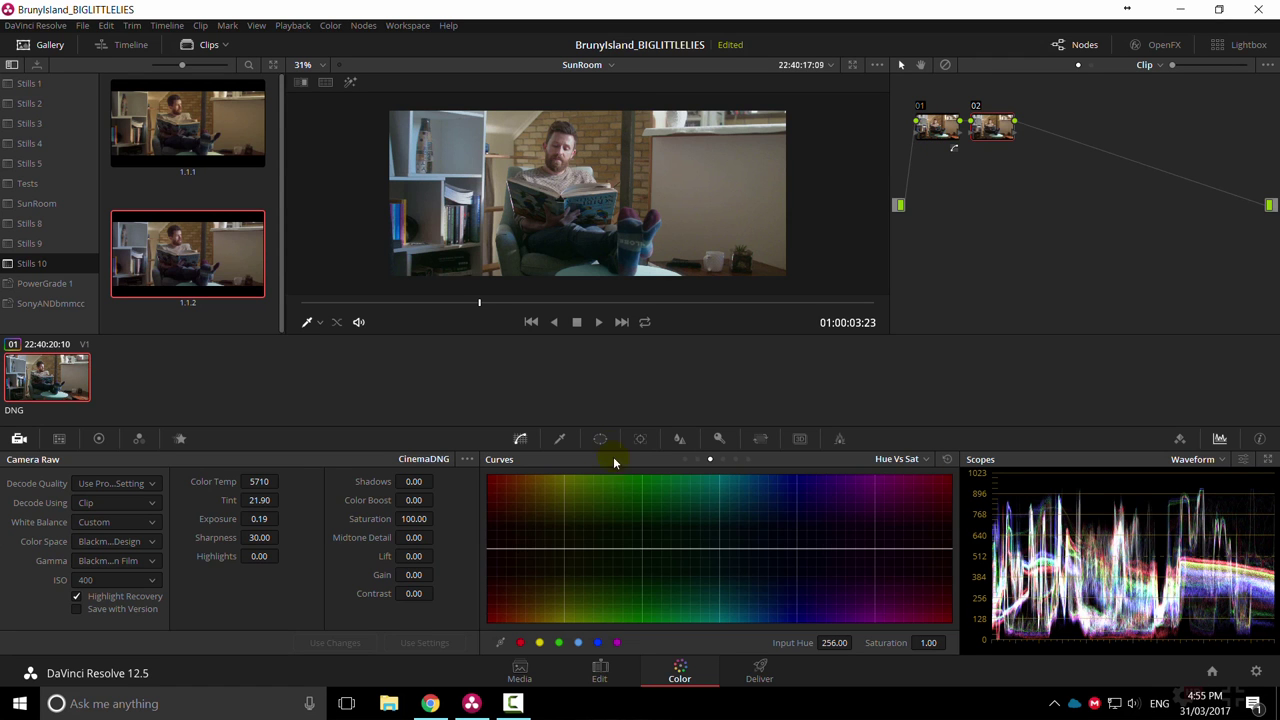
click(601, 438)
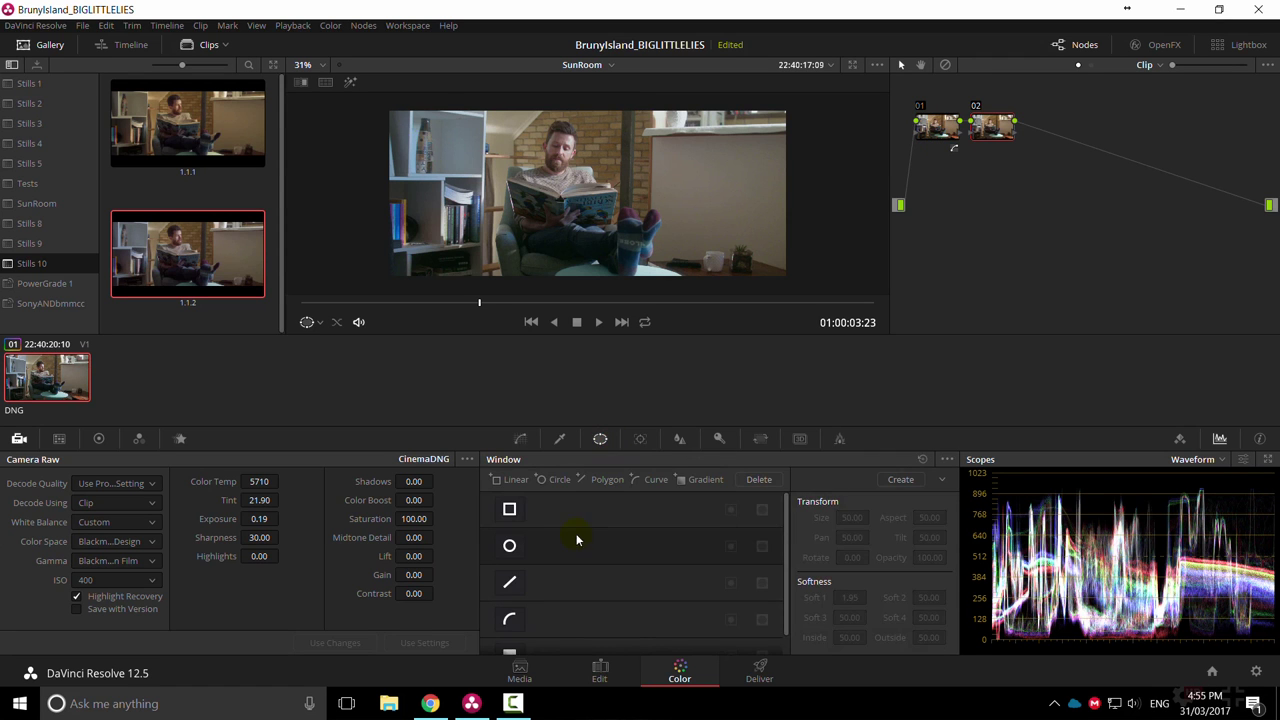
click(510, 650)
drag(587, 197, 406, 165)
drag(406, 209, 506, 155)
drag(407, 168, 405, 175)
Check the gradient's highlighted area, adjust its softness to about 4.98, and set node 02's Temp to 940.
key(shift+h)
drag(500, 165, 529, 171)
key(shift+h)
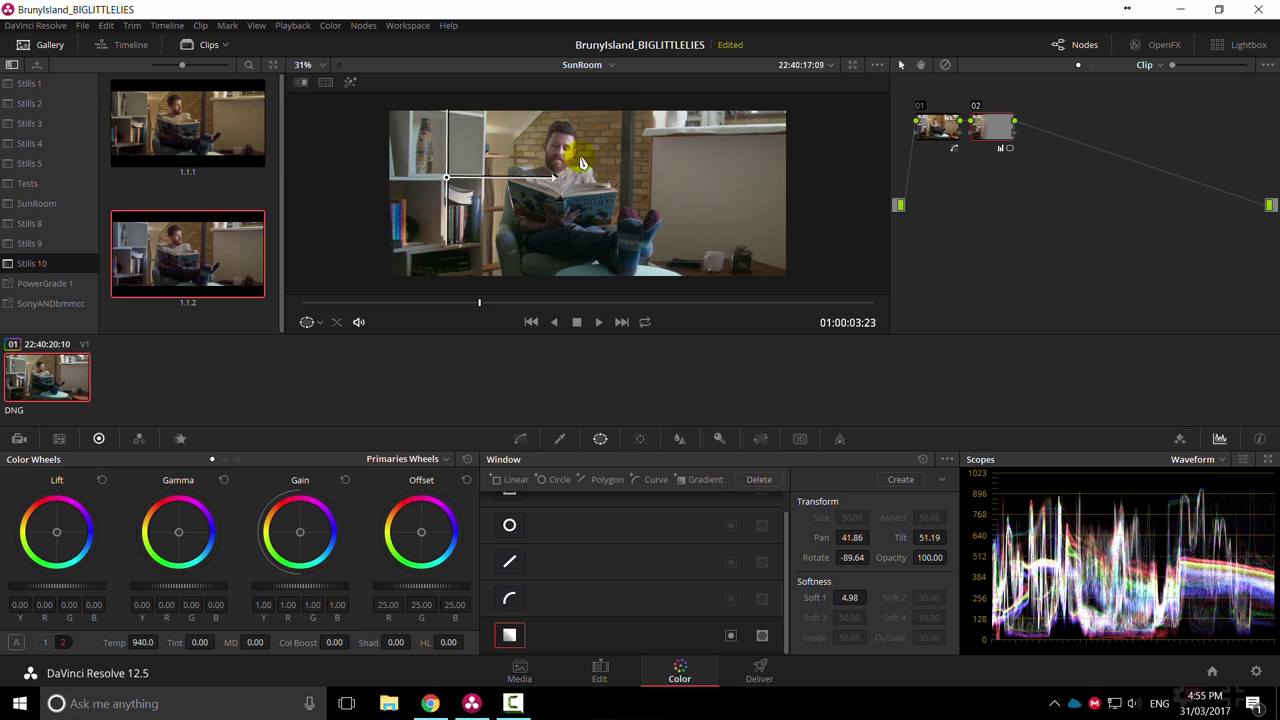
Add another serial node, place it below the first two, and give it a circular window over the man's face.
key(alt+s)
drag(1052, 128, 963, 244)
click(510, 530)
drag(595, 216, 570, 174)
scroll(564, 174, up, 1)
scroll(564, 174, up, 3)
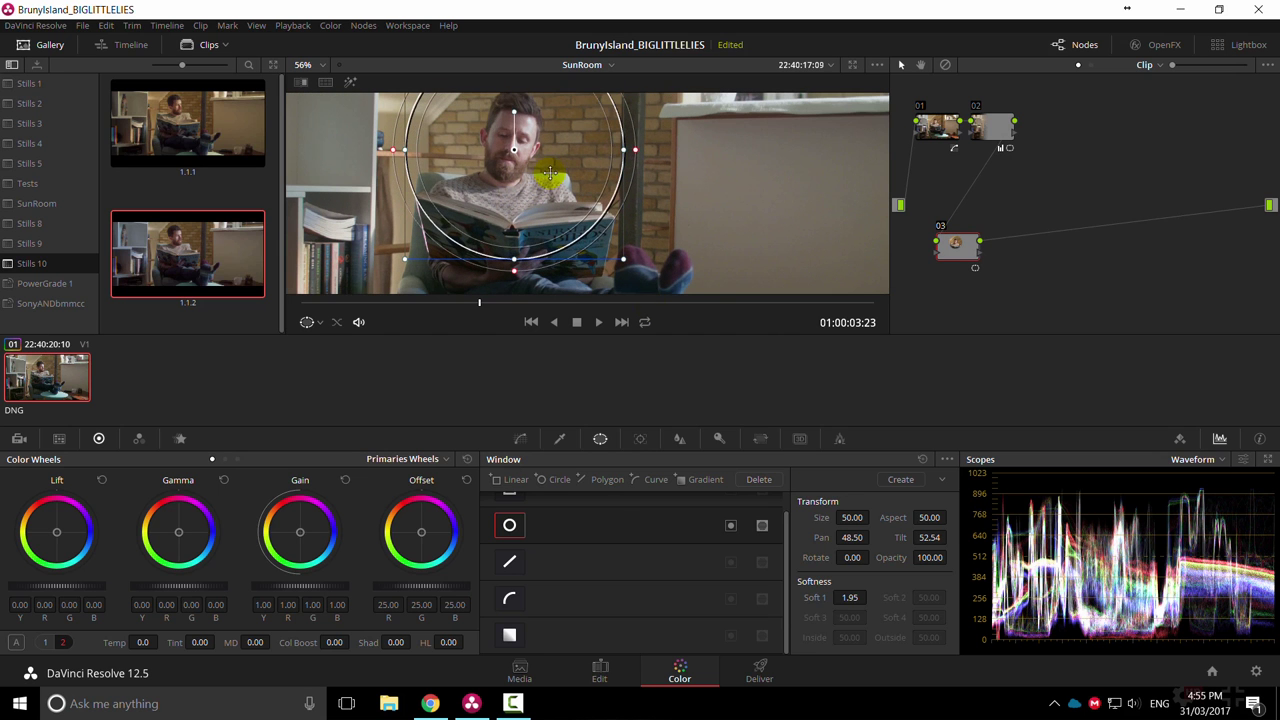
Fit the circular window to the man's head with Size 14.26, Aspect 32.28 and Rotate 9.97, and set Soft 1 to 7.21.
drag(870, 517, 863, 511)
drag(514, 106, 514, 89)
drag(558, 156, 518, 162)
drag(852, 517, 852, 516)
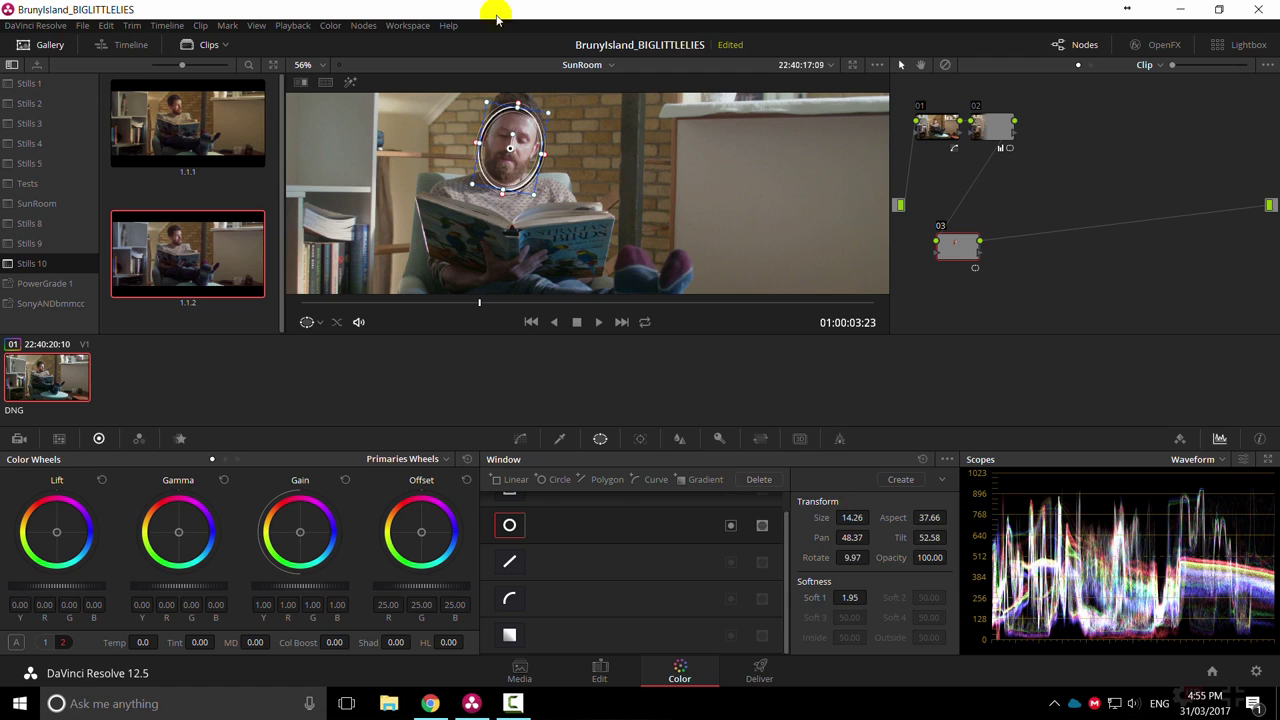
drag(519, 110, 518, 118)
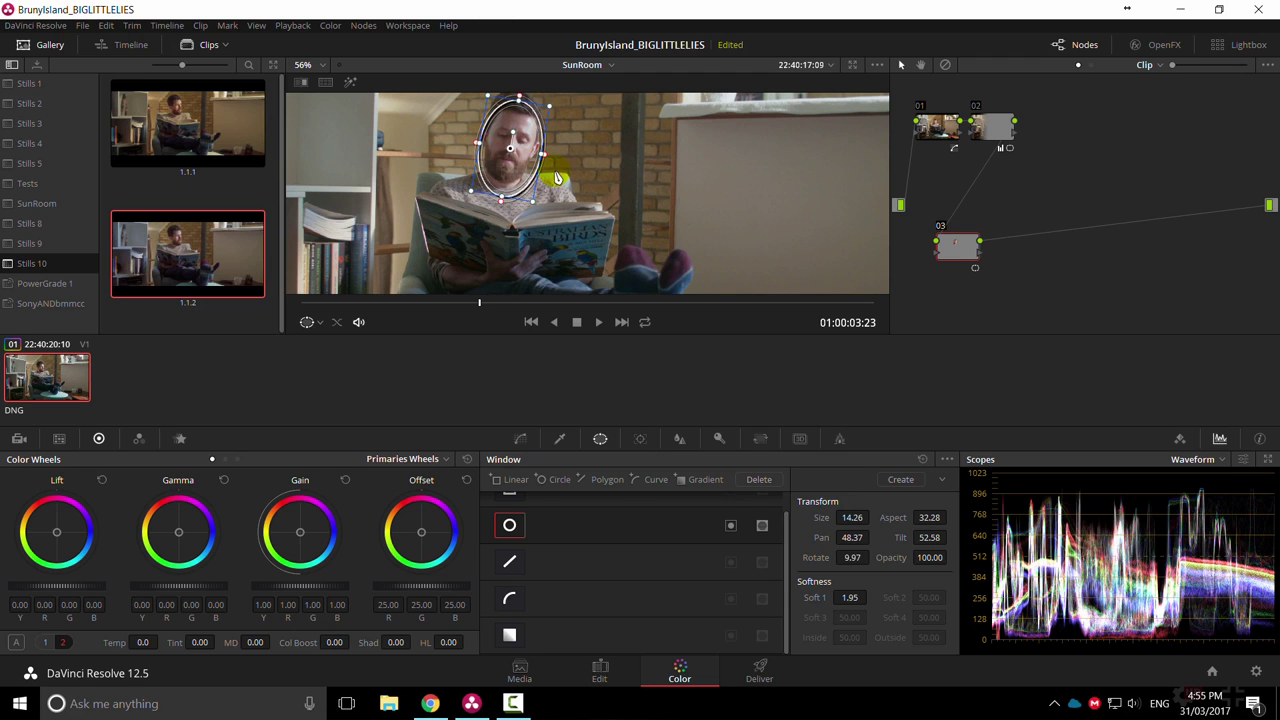
drag(851, 597, 855, 600)
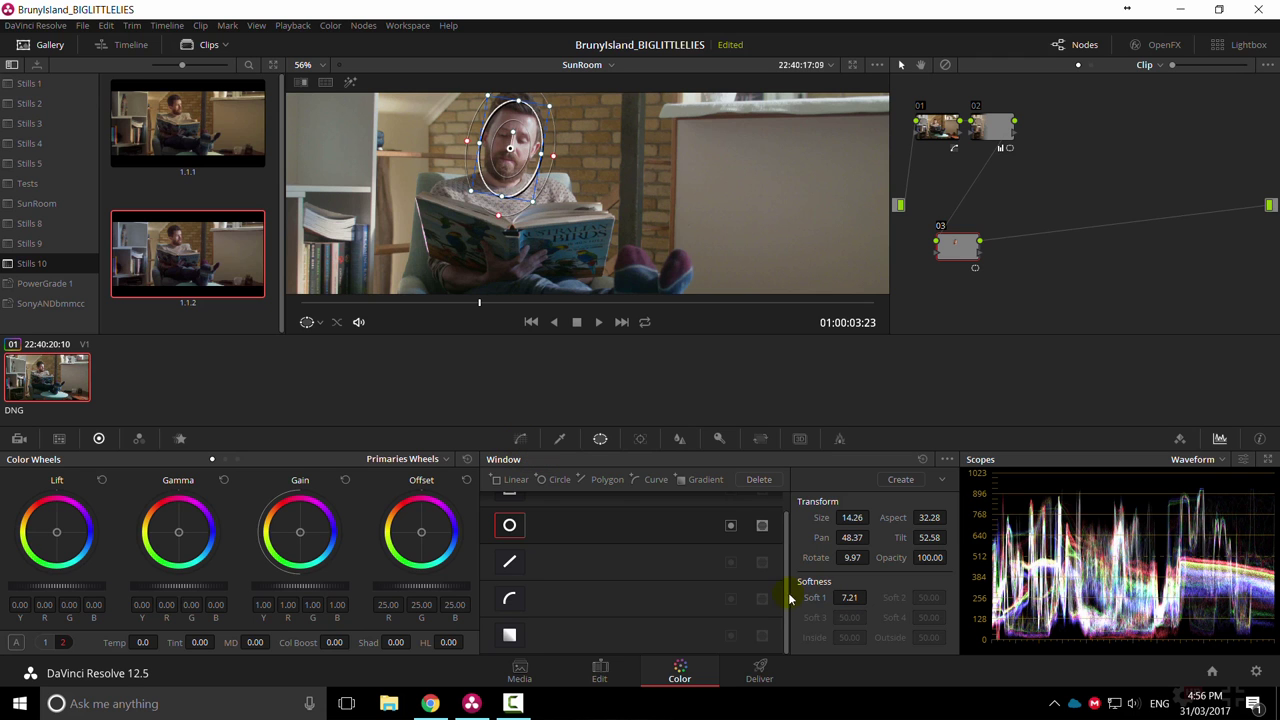
scroll(782, 528, up, 1)
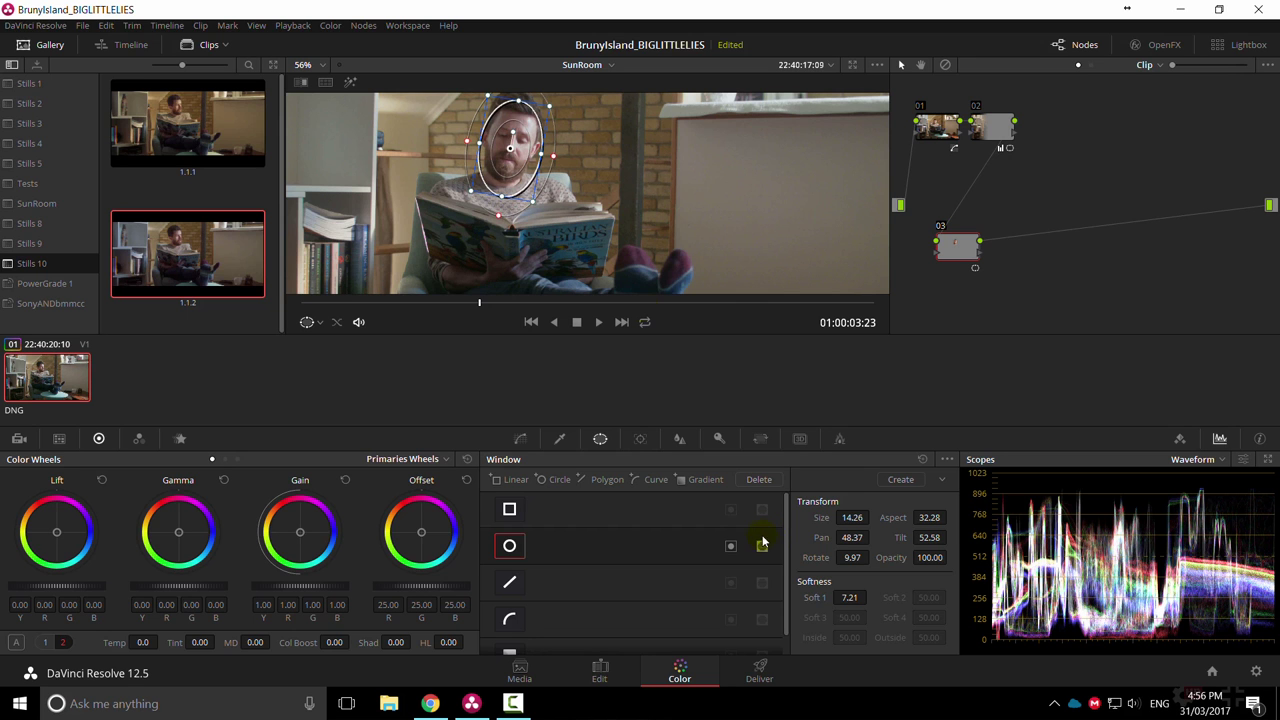
Lower the shadows slightly with a point on node 03's Custom curve, try a highlight point as well, and compare the result.
drag(967, 249, 950, 232)
click(522, 439)
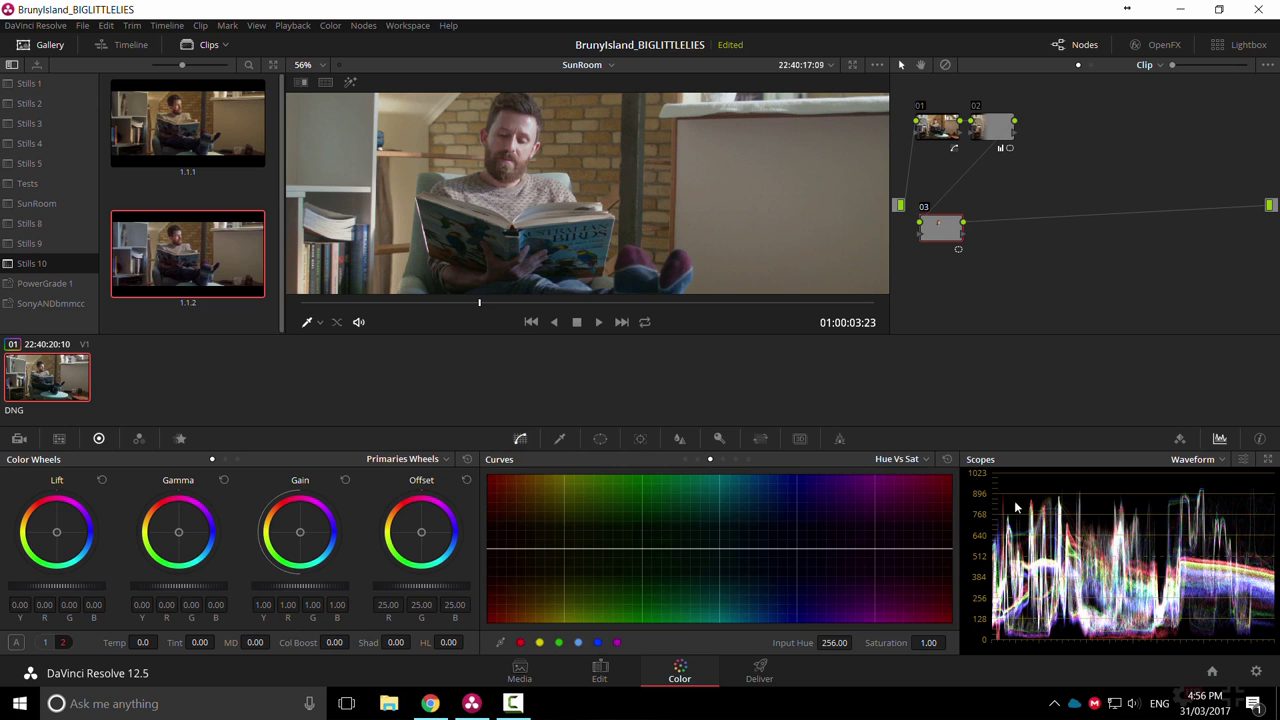
click(910, 462)
click(921, 479)
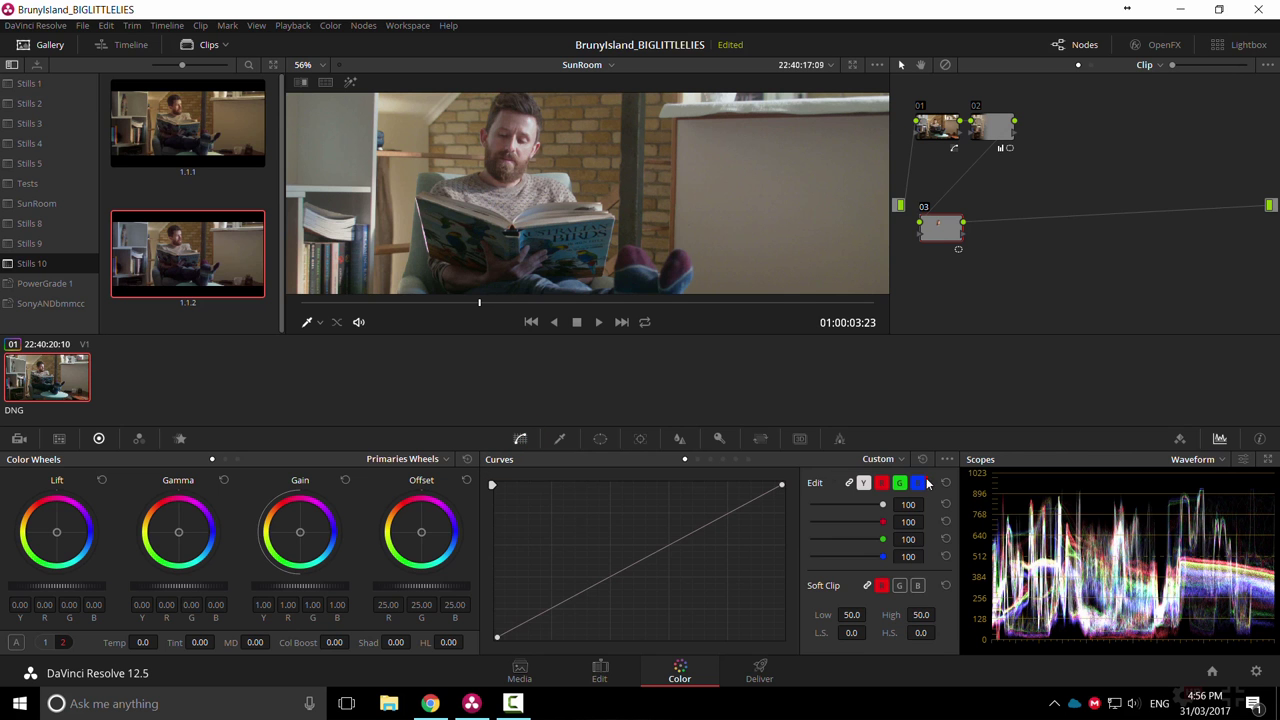
click(528, 627)
click(724, 513)
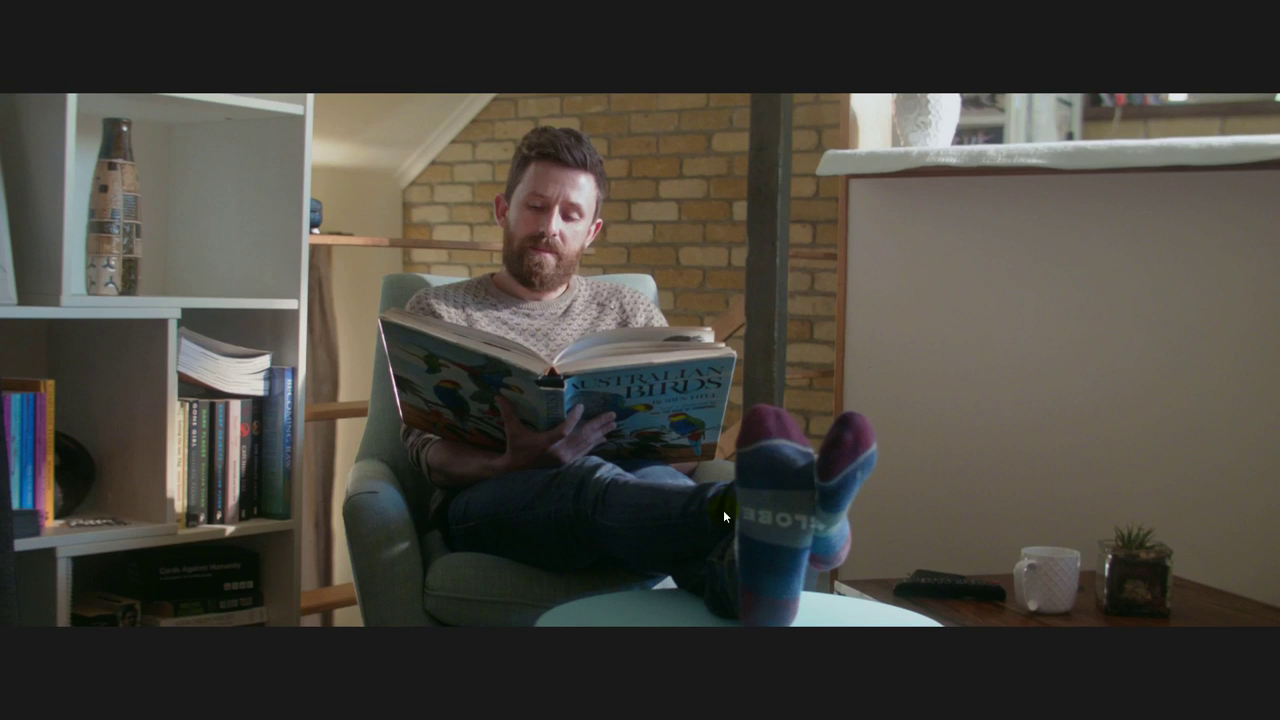
key(ctrl+f)
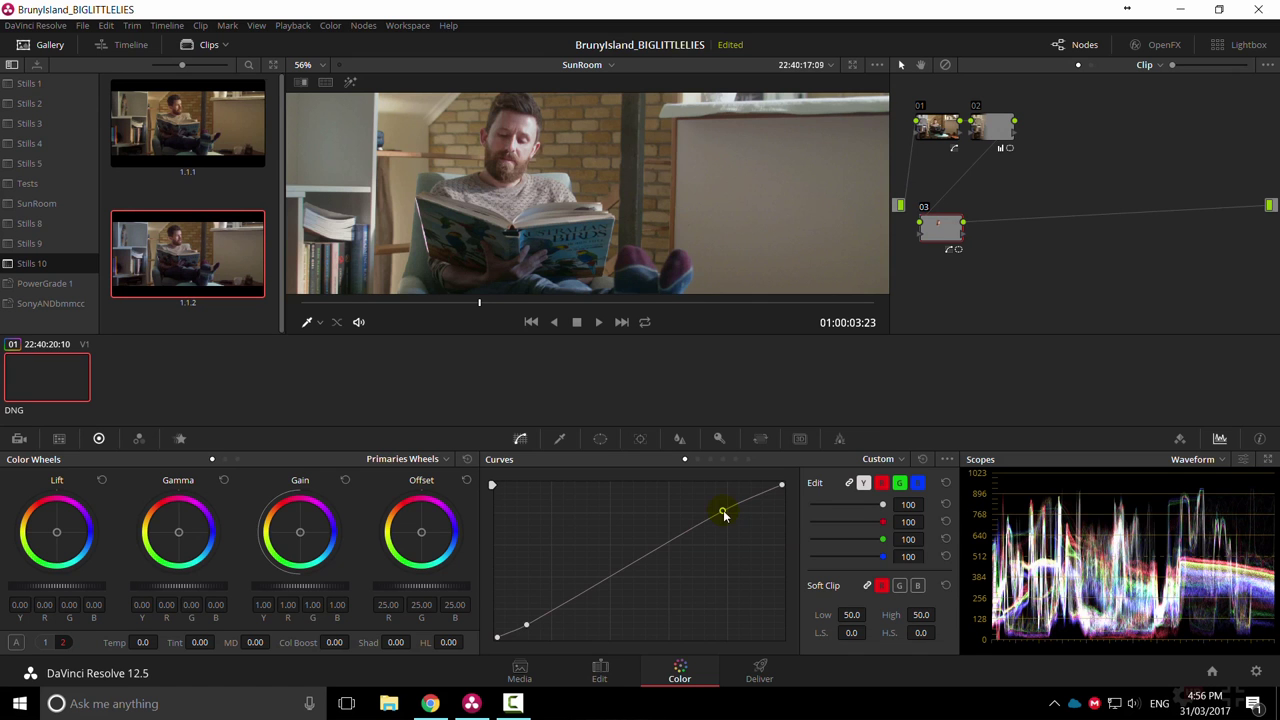
key(ctrl+d)
click(938, 229)
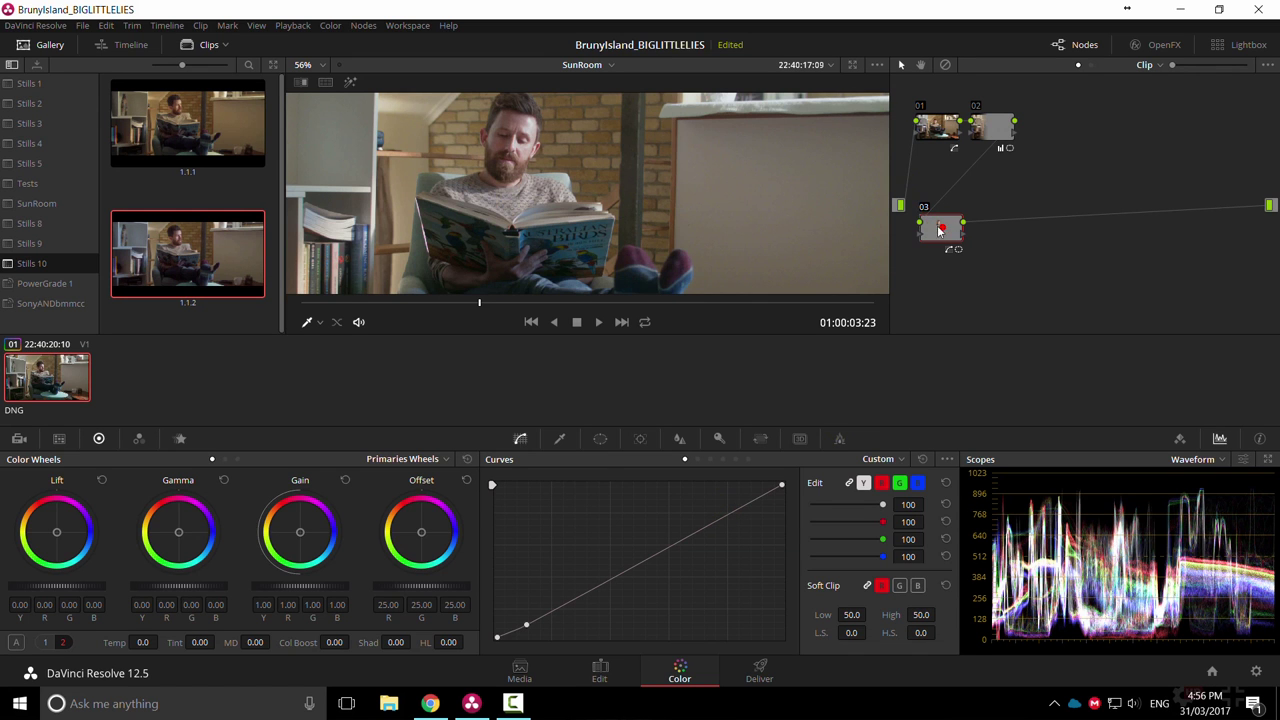
Open the tracker for node 03's circular window and scrub through the clip to check how the man's head moves.
click(600, 440)
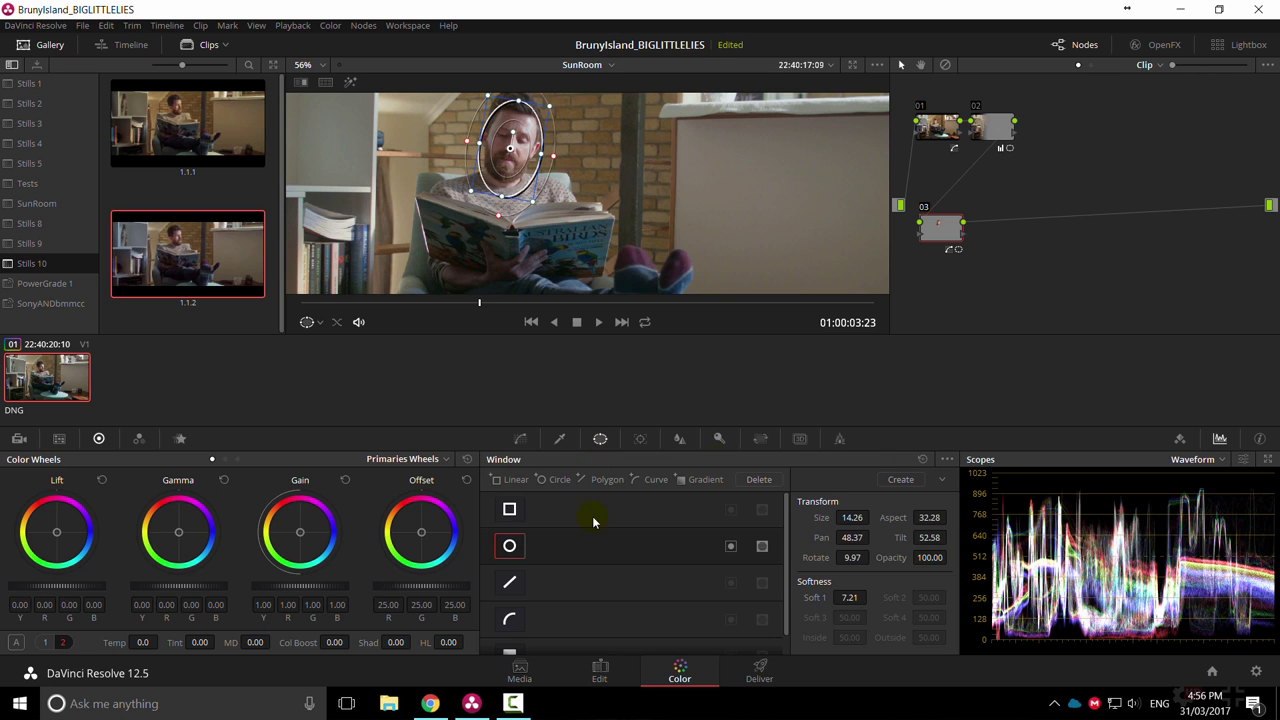
click(641, 440)
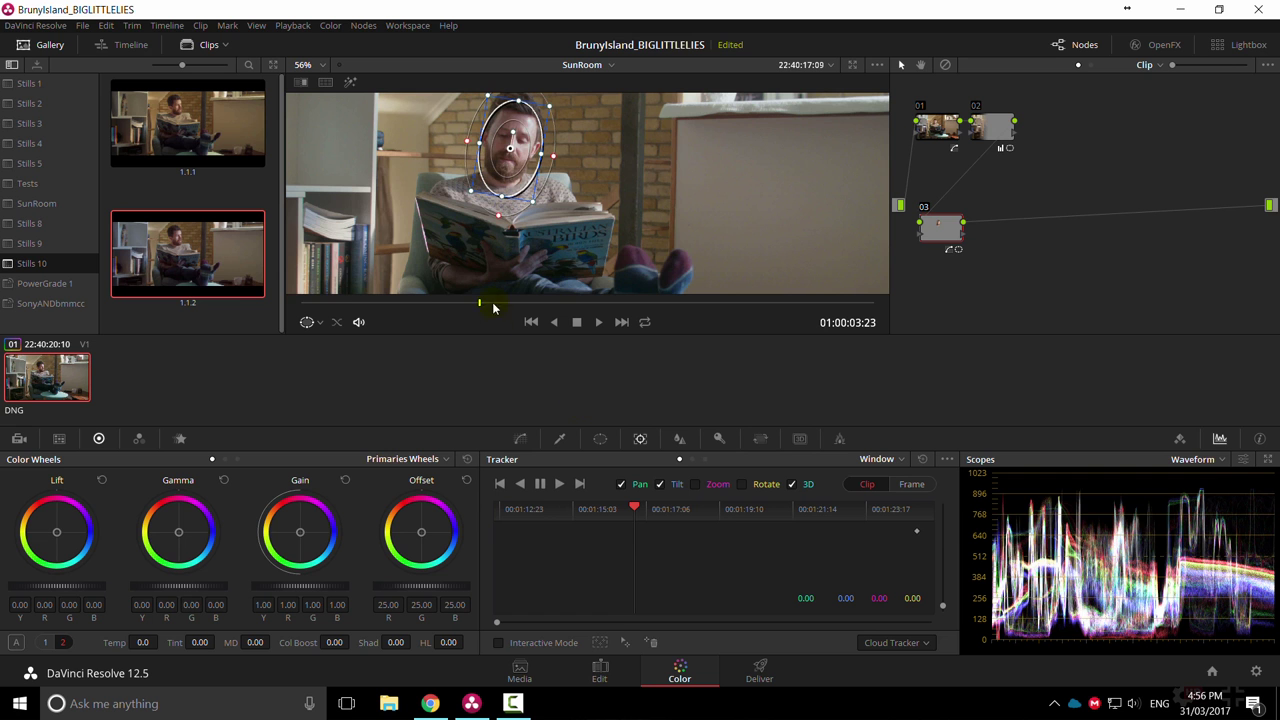
drag(494, 306, 451, 295)
click(603, 676)
mouse_move(278, 427)
mouse_down()
mouse_move(394, 435)
mouse_move(284, 433)
mouse_up()
click(680, 670)
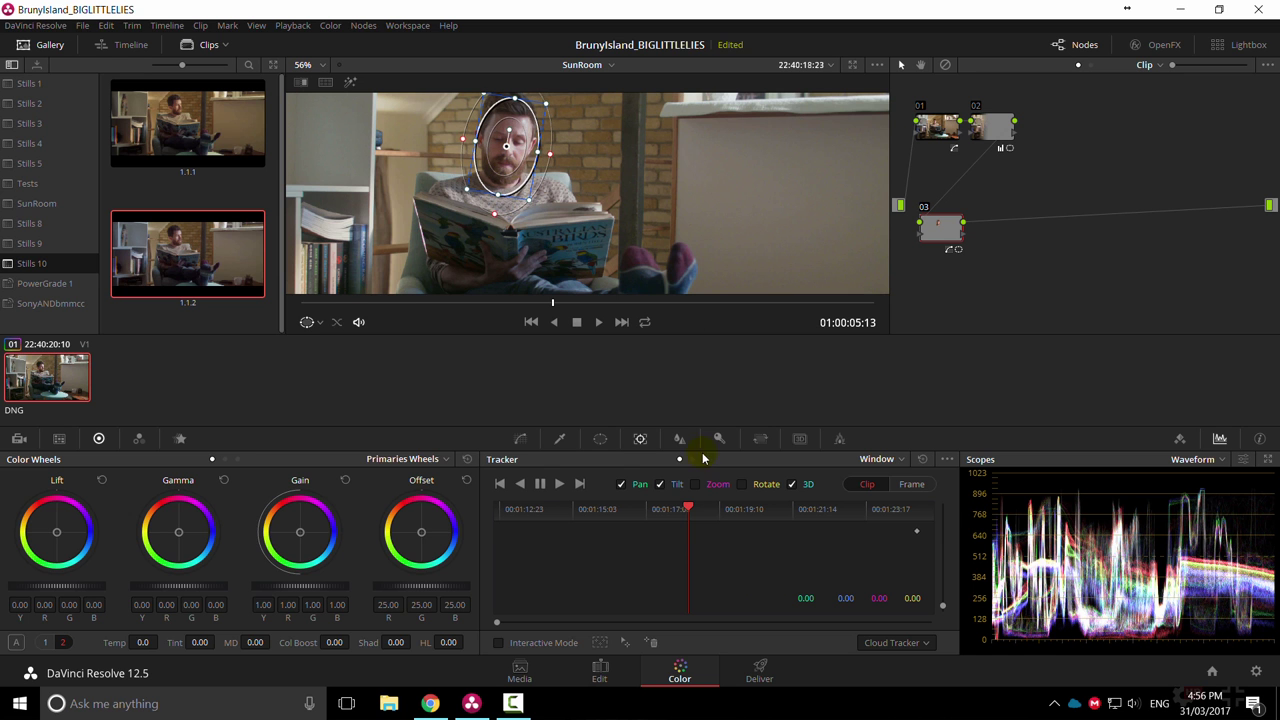
drag(686, 514, 730, 514)
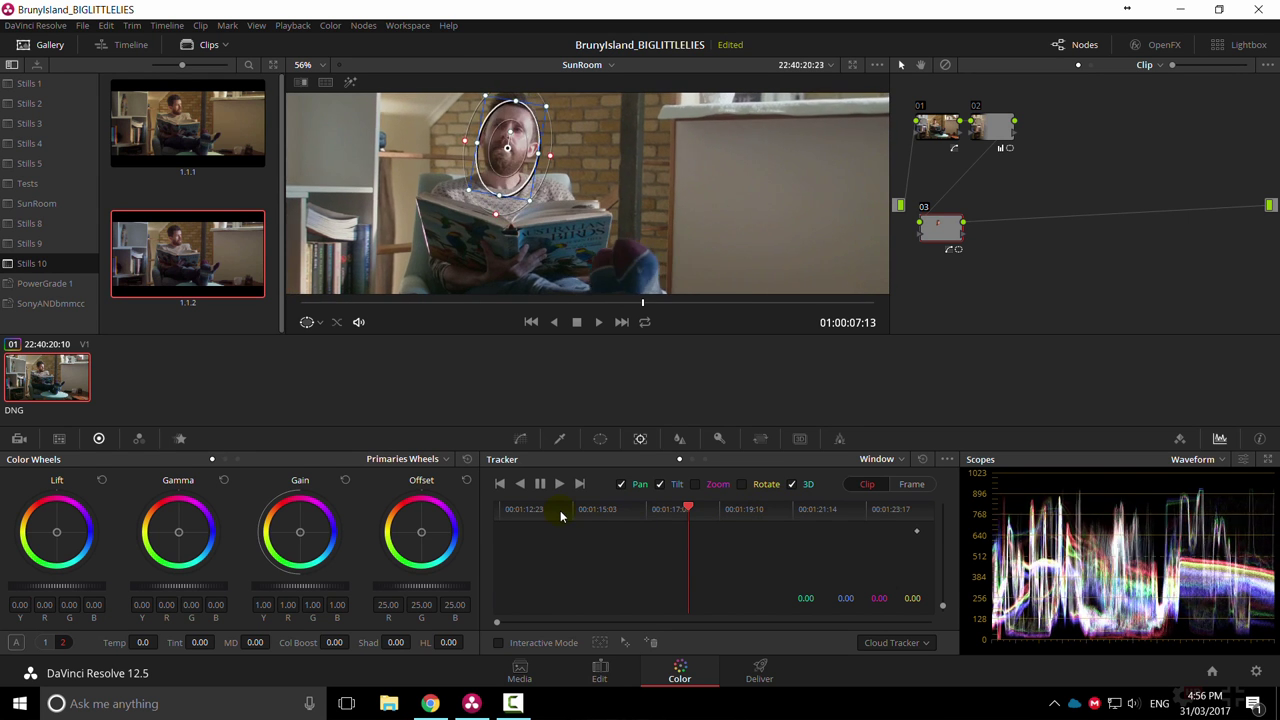
Bypass all nodes and track the circular window forward from 01:00:04:12, followed by a backward track from the same frame.
click(652, 509)
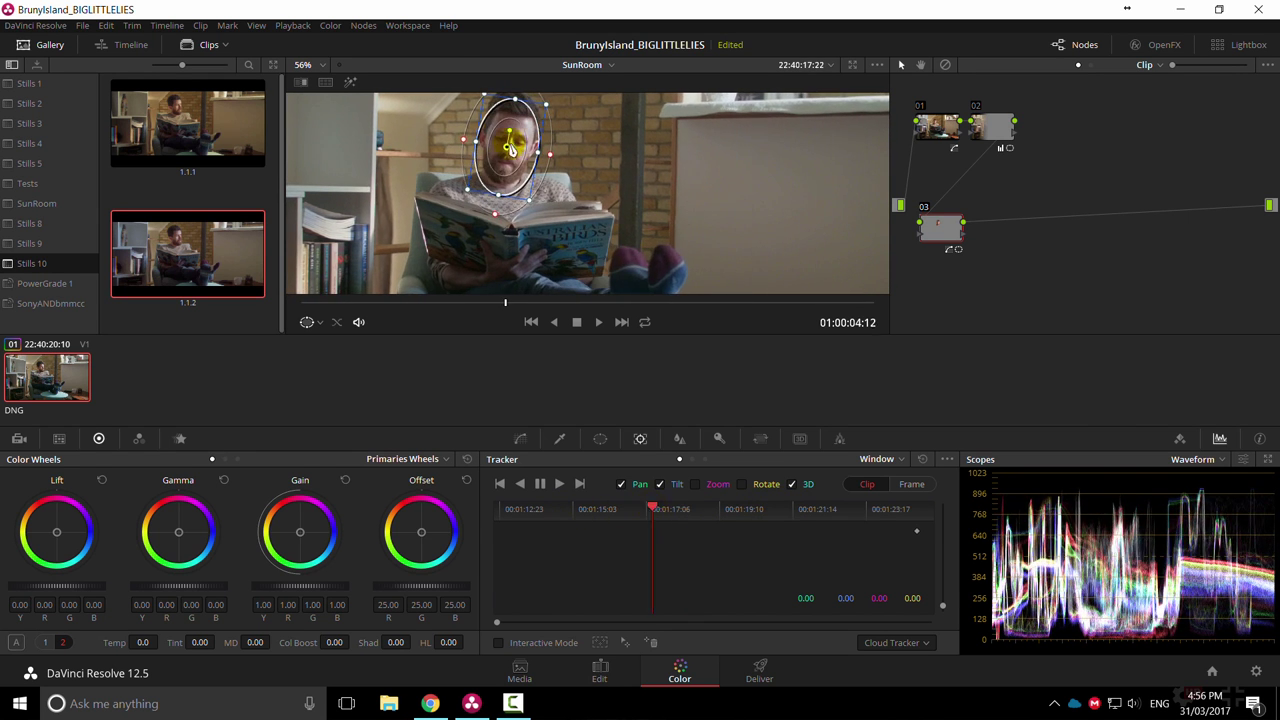
key(alt+d)
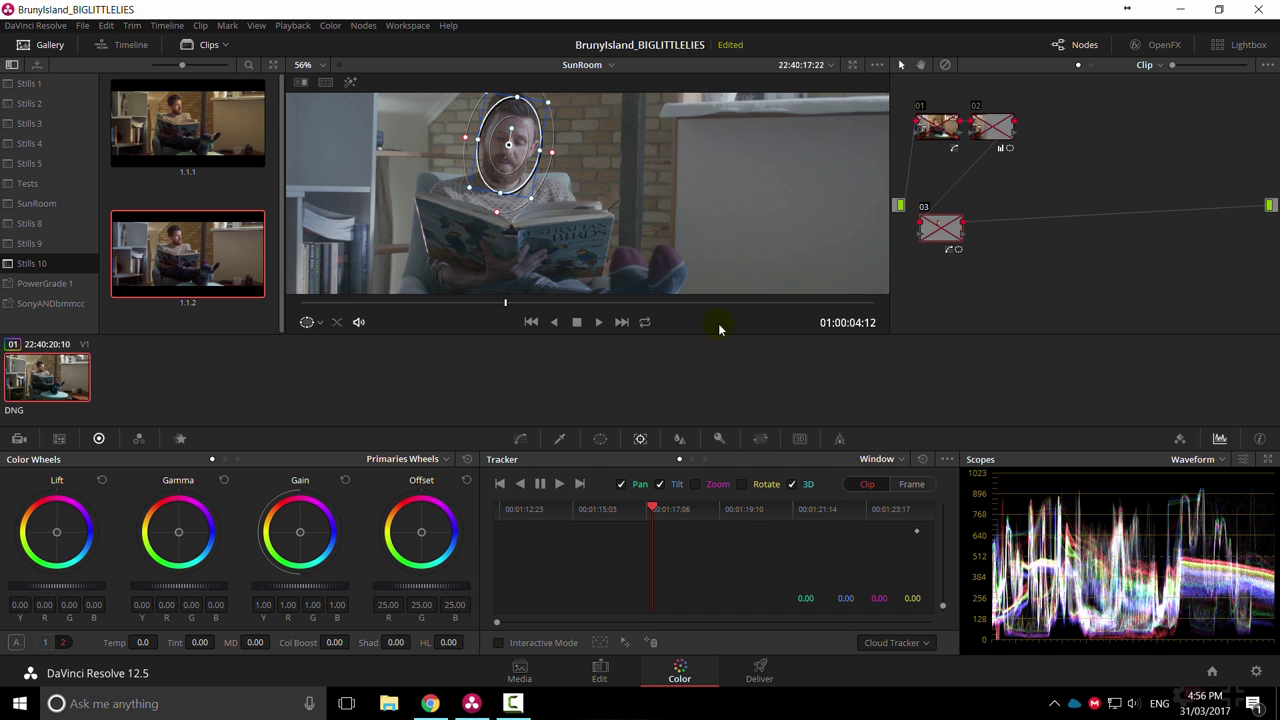
click(559, 484)
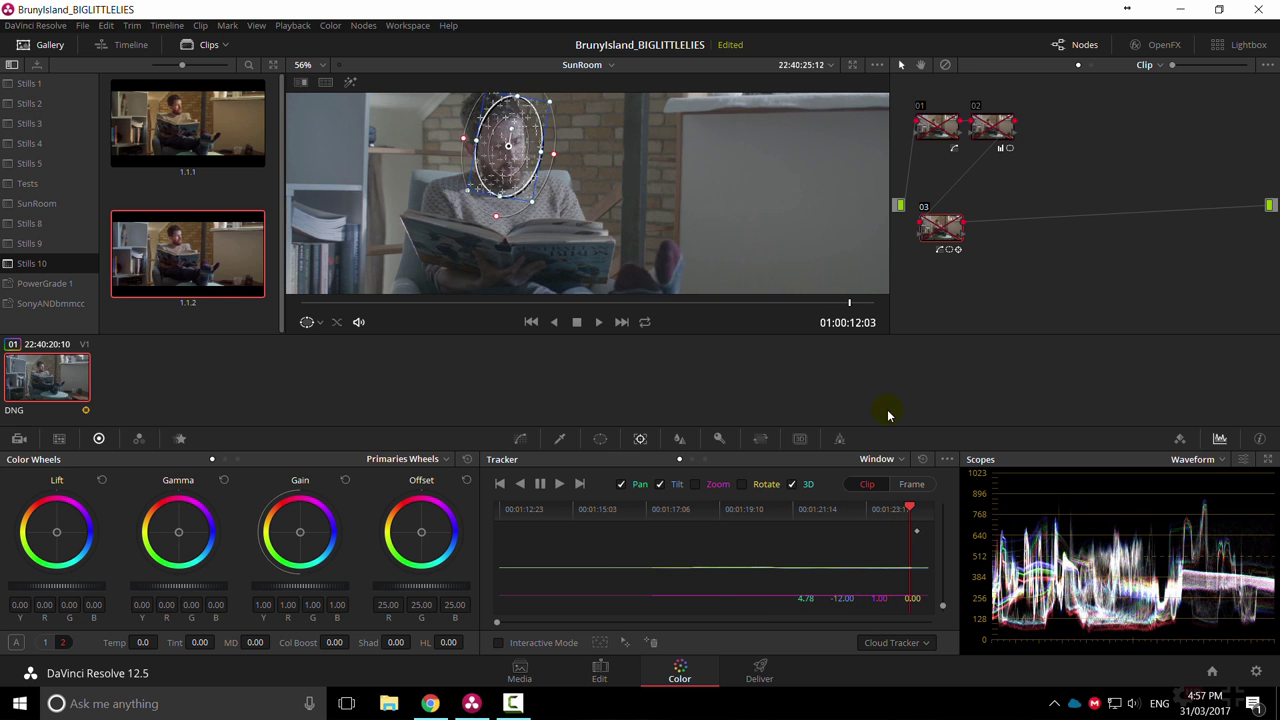
click(652, 510)
click(519, 484)
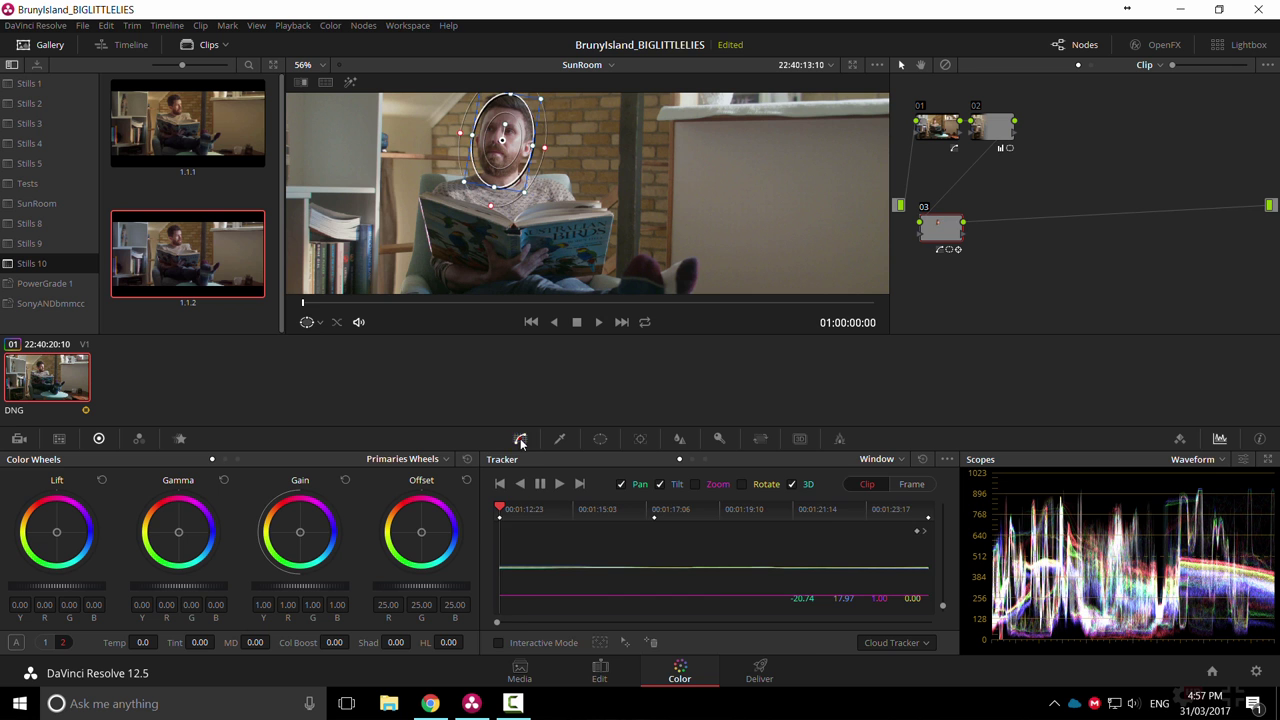
click(520, 440)
click(887, 460)
click(900, 482)
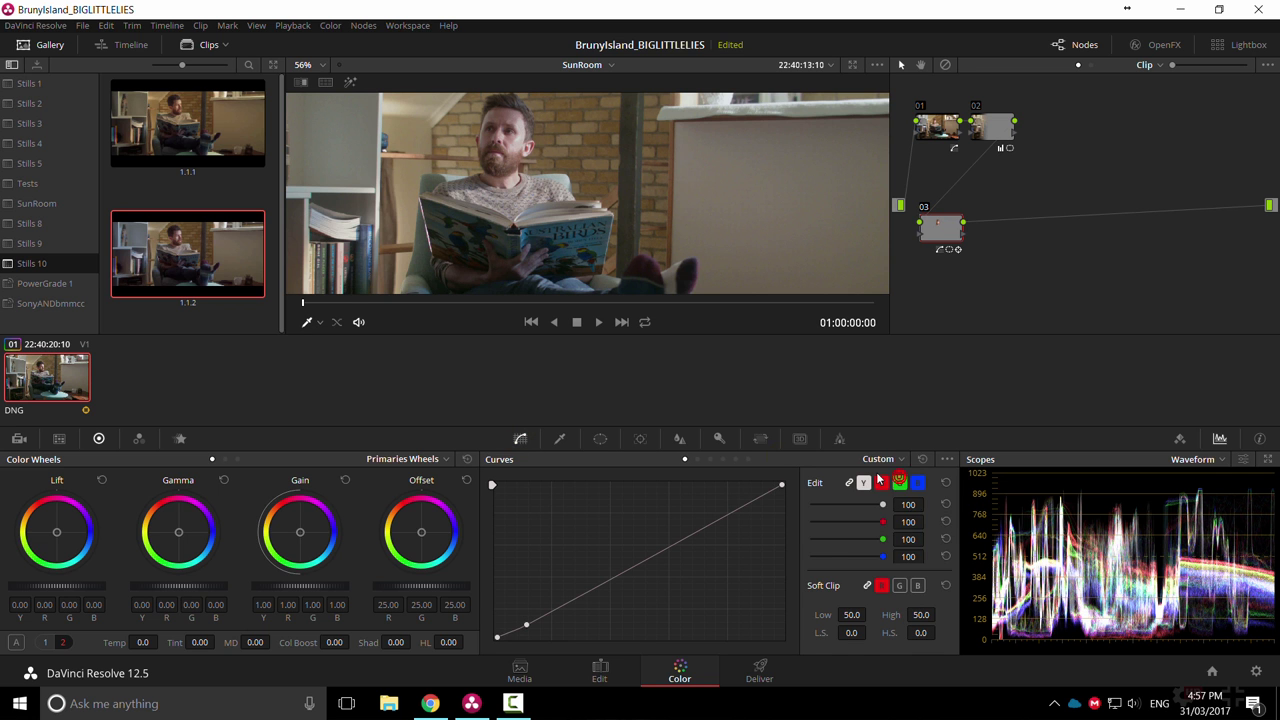
click(600, 440)
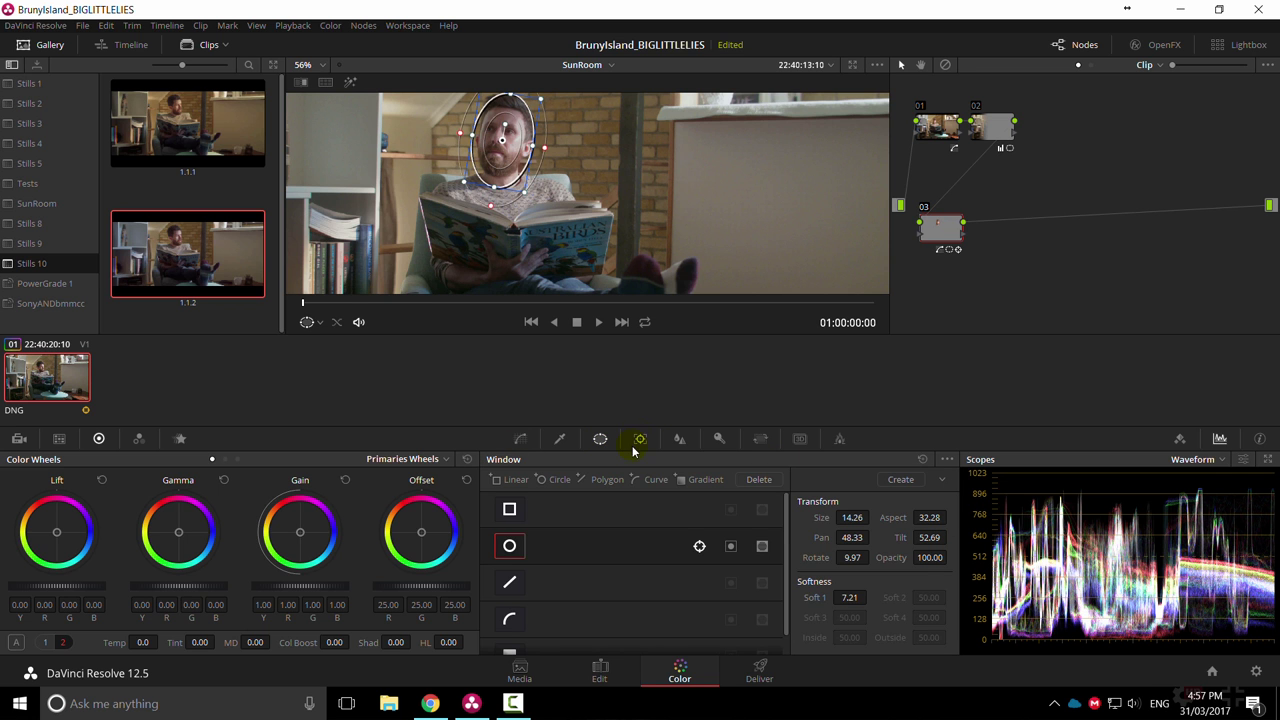
click(639, 440)
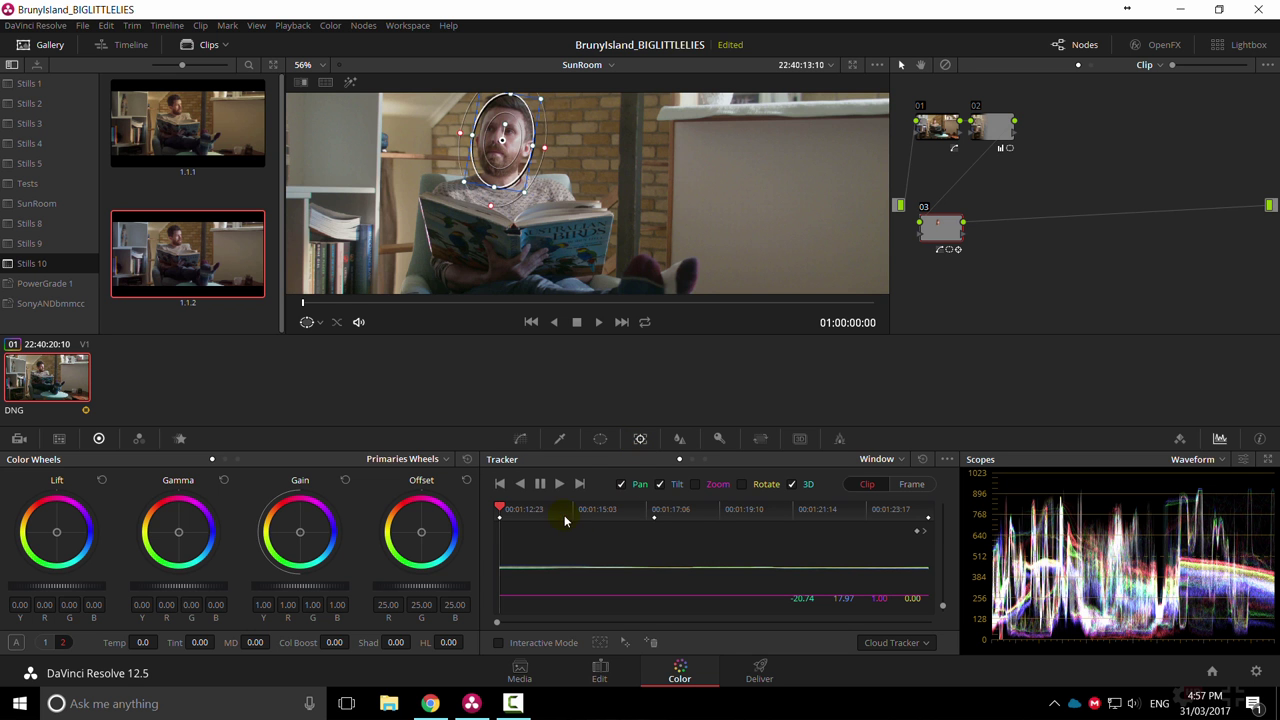
Switch the tracker to Frame mode and refit the window to the man's turning head from 01:00:05:14 to 01:00:05:23.
click(721, 511)
click(912, 485)
key(space)
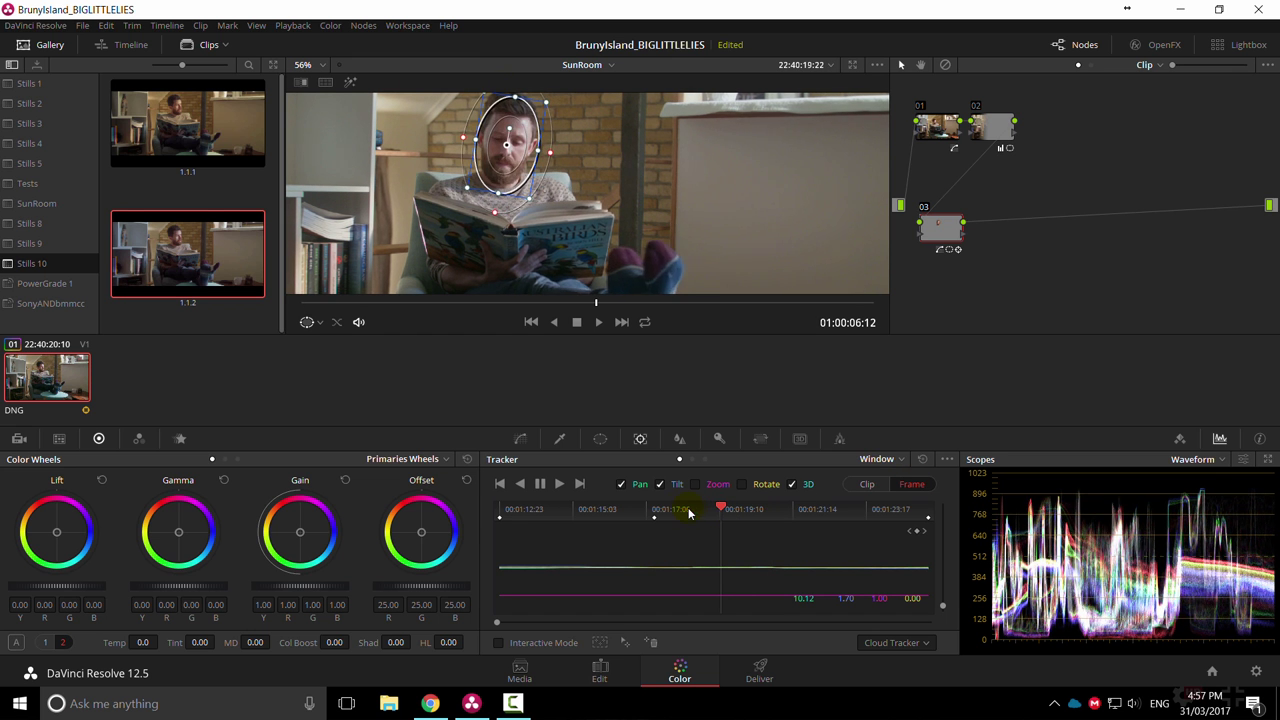
key(j)
click(690, 507)
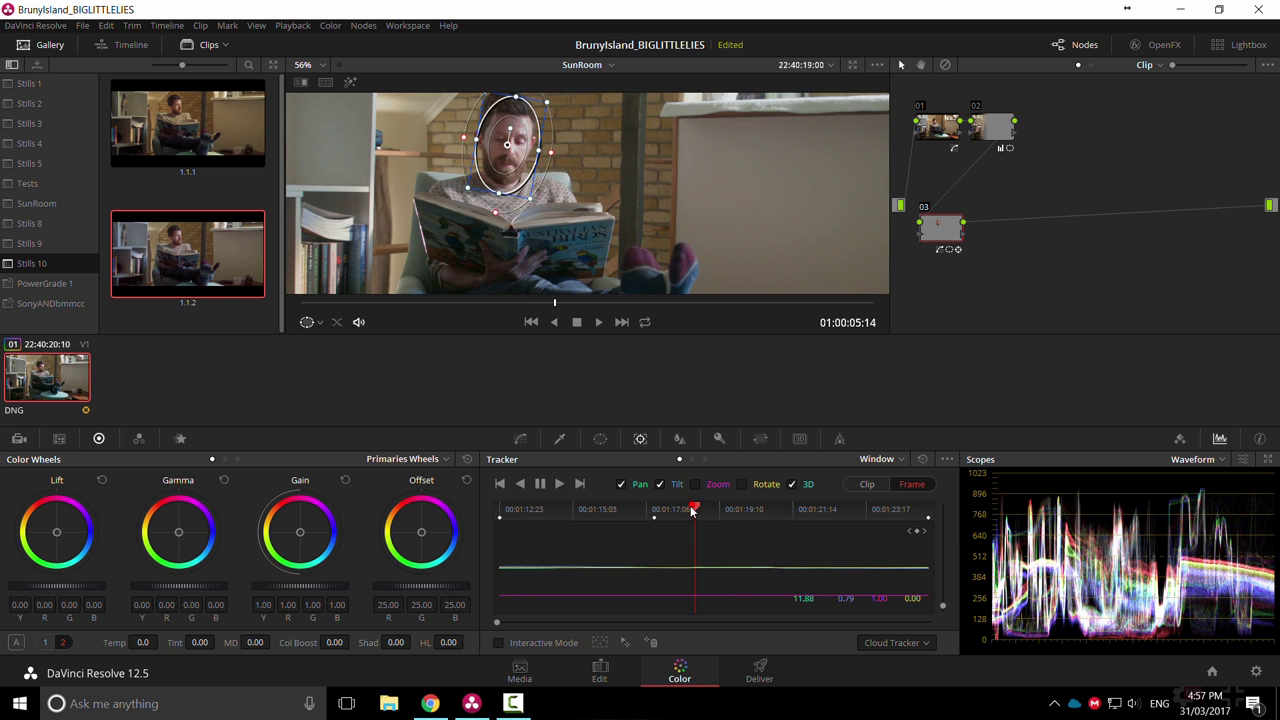
key(space)
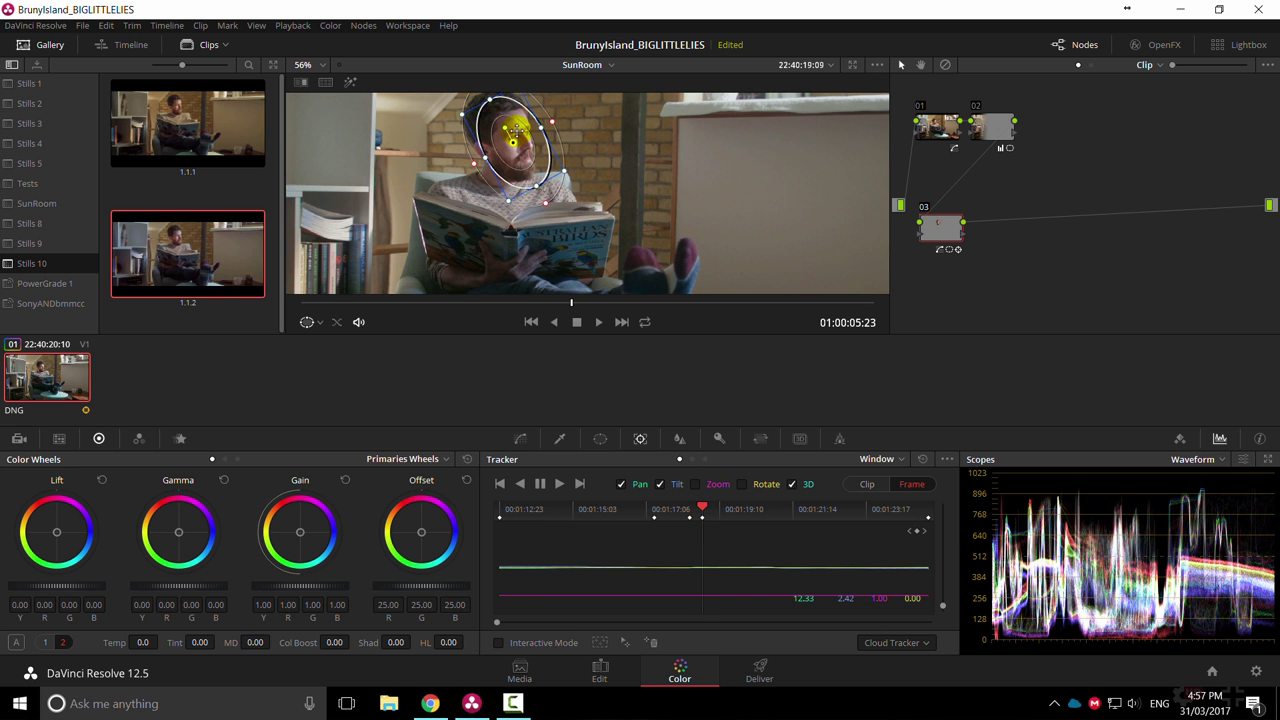
Replay the corrected head turn, and refit the window to the face at 01:00:07:15 and at the clip's end.
click(694, 508)
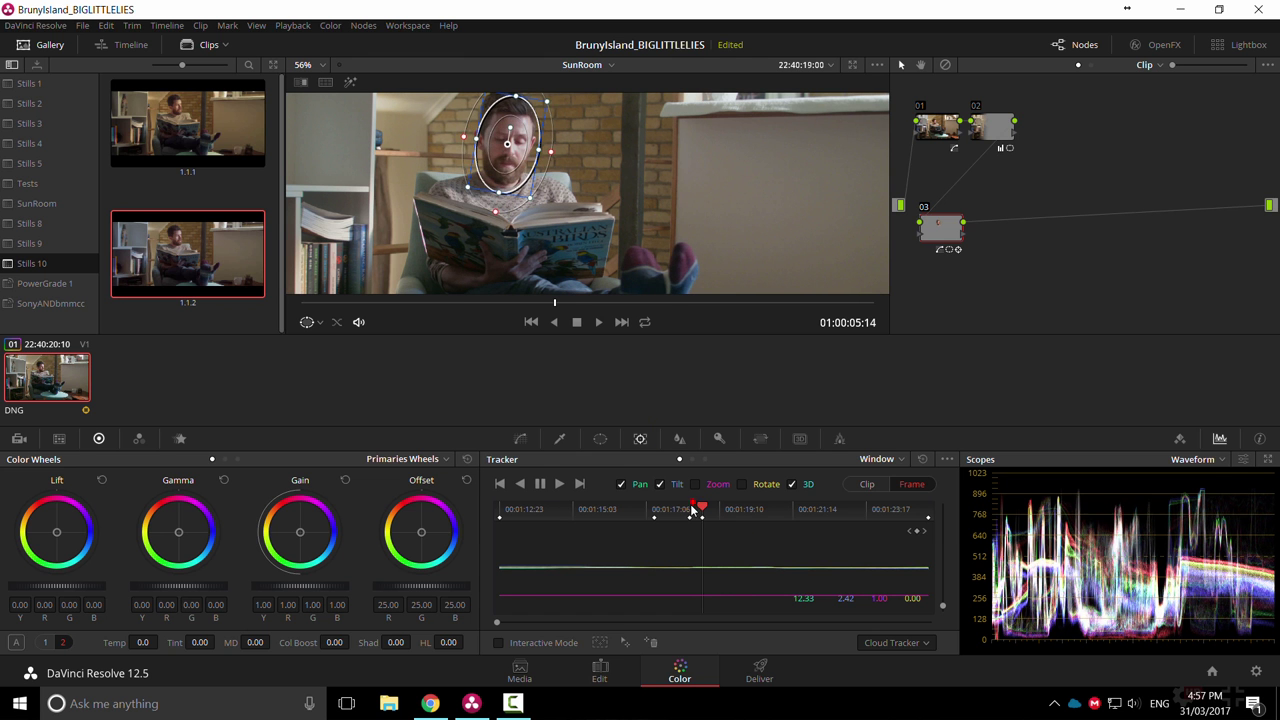
key(space)
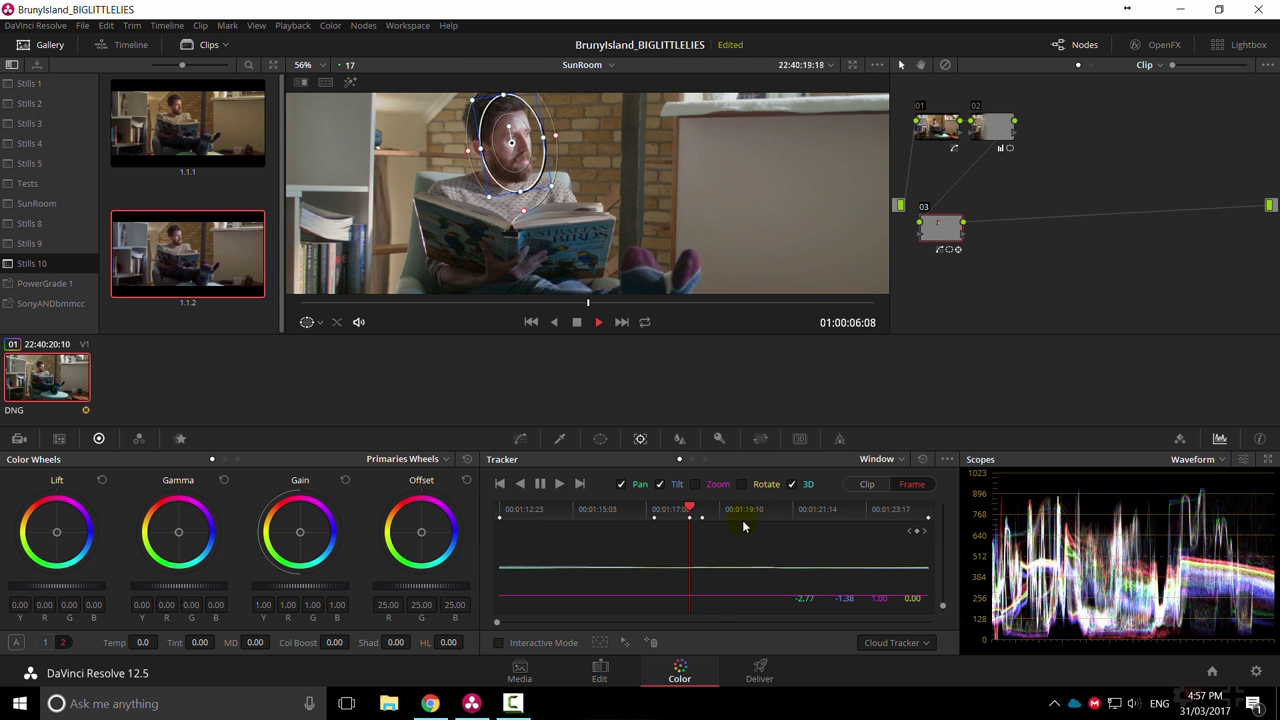
key(space)
drag(717, 517, 759, 517)
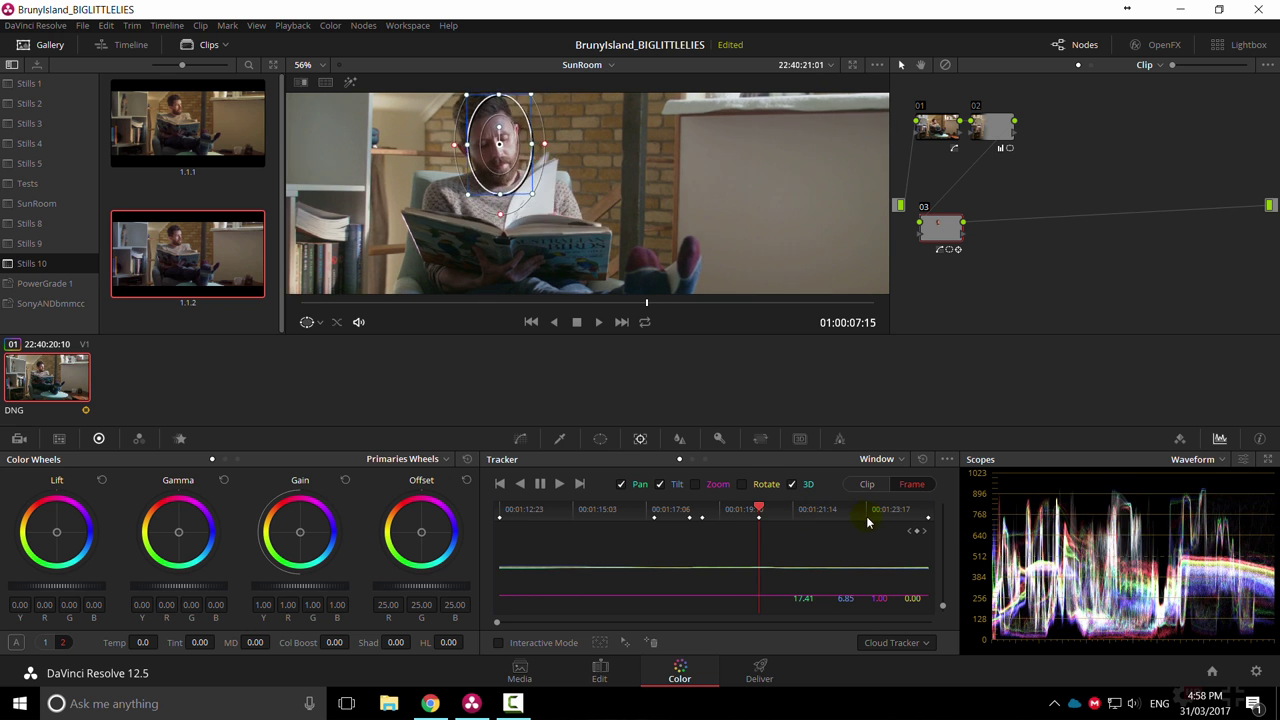
drag(903, 520, 929, 536)
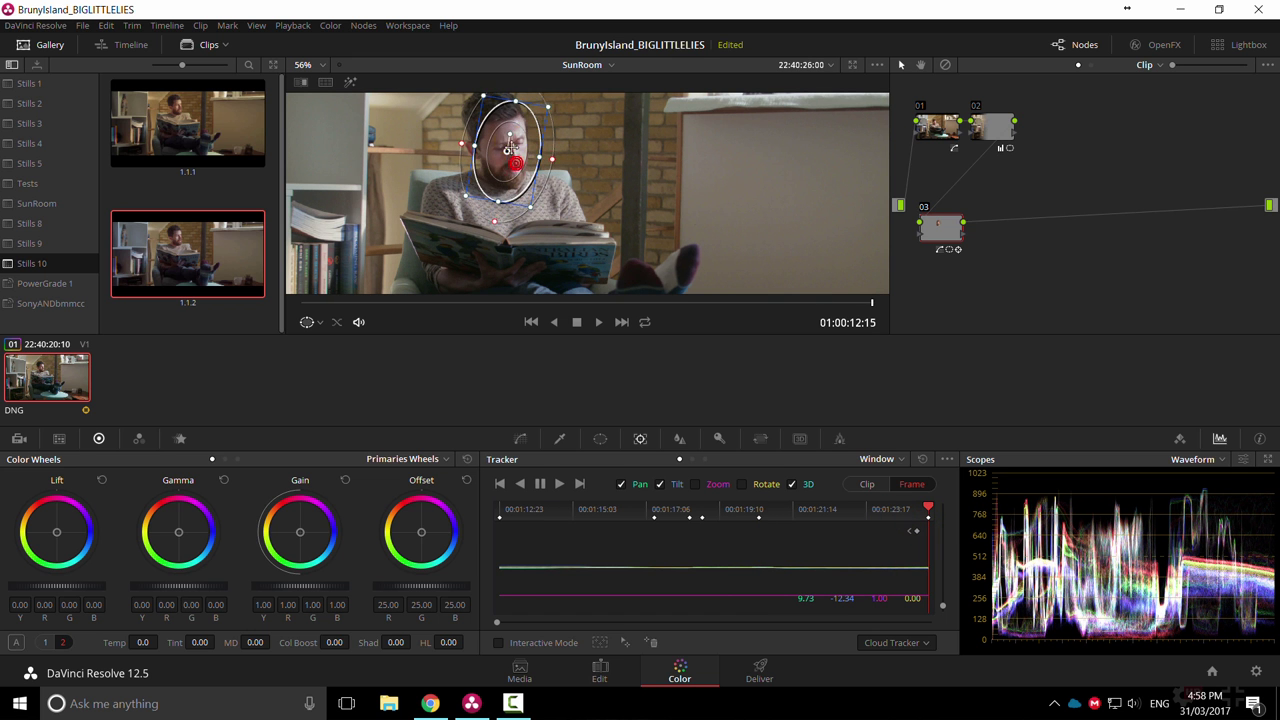
drag(511, 135, 508, 134)
Check the tracked window's coverage with the highlight along the clip, and sharpen node 03 with a blur Radius of 0.47.
drag(771, 509, 522, 511)
key(shift+h)
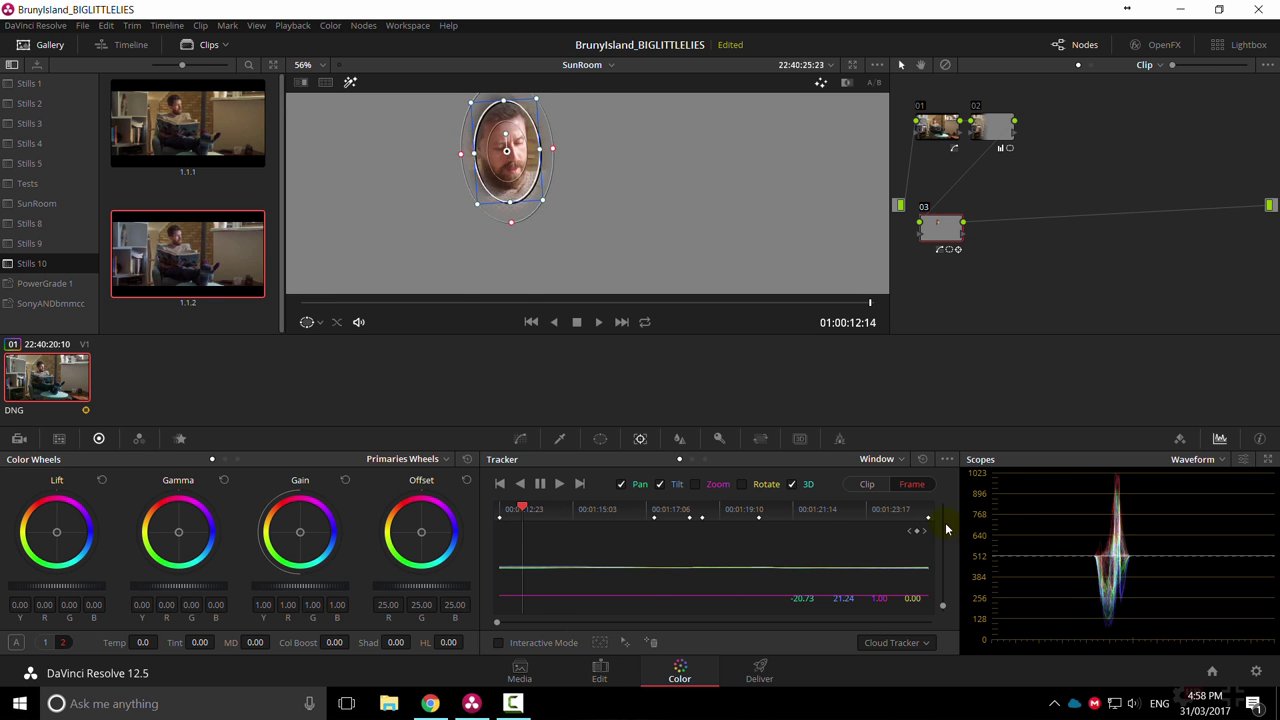
click(520, 439)
key(shift+h)
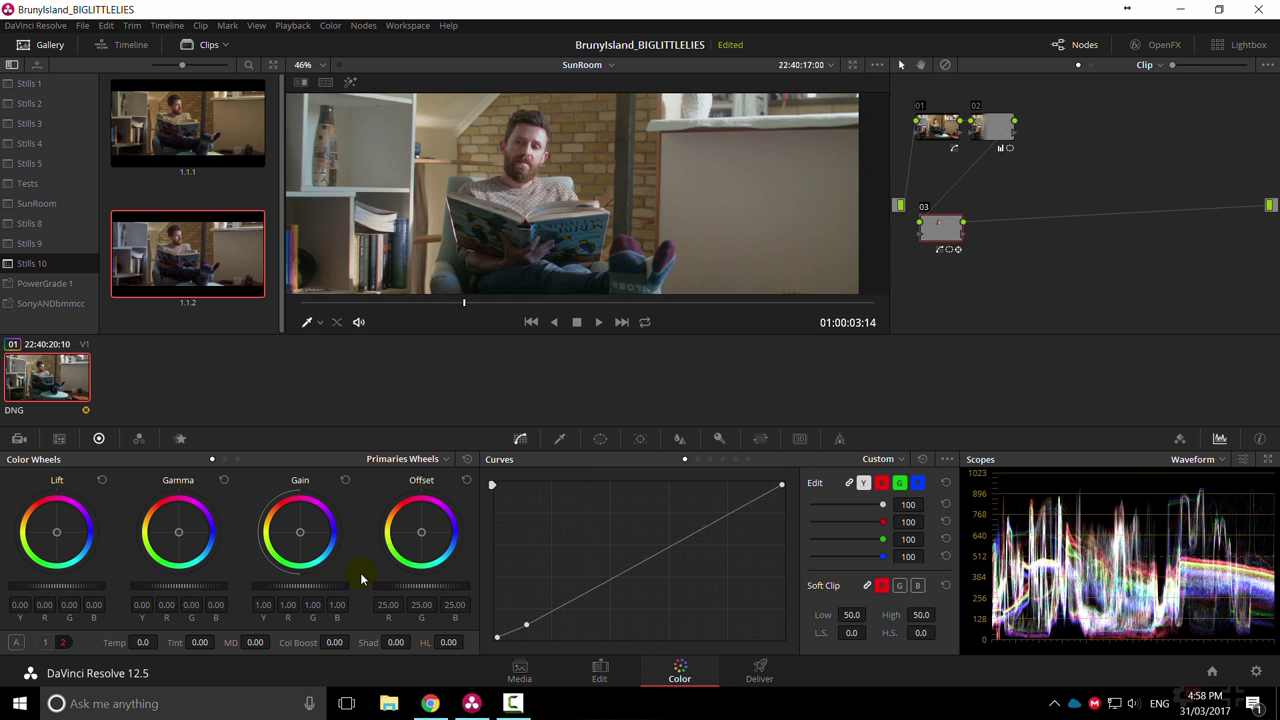
click(680, 439)
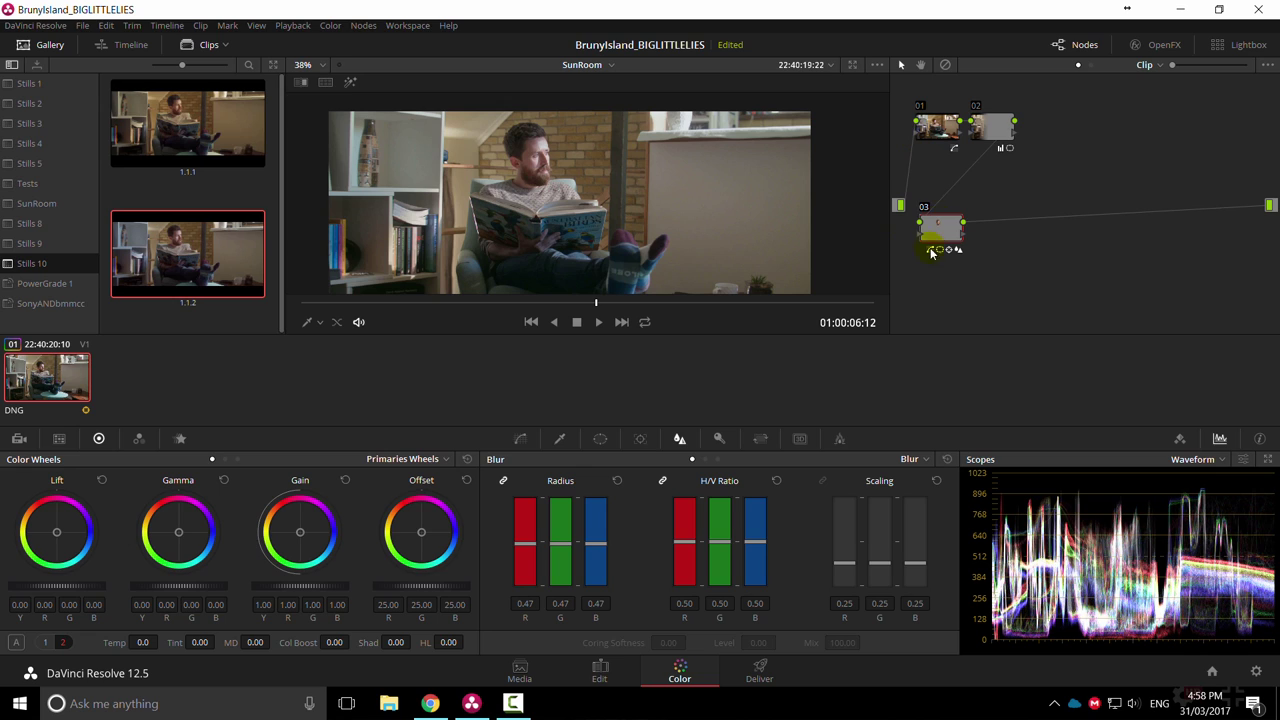
Add a serial node after node 03 with a circular window over the man's legs and feet, and set its blur Radius to 0.58.
key(alt+s)
click(600, 438)
click(509, 545)
drag(584, 257, 609, 287)
drag(593, 223, 593, 203)
drag(594, 262, 599, 245)
click(679, 438)
drag(596, 550, 594, 532)
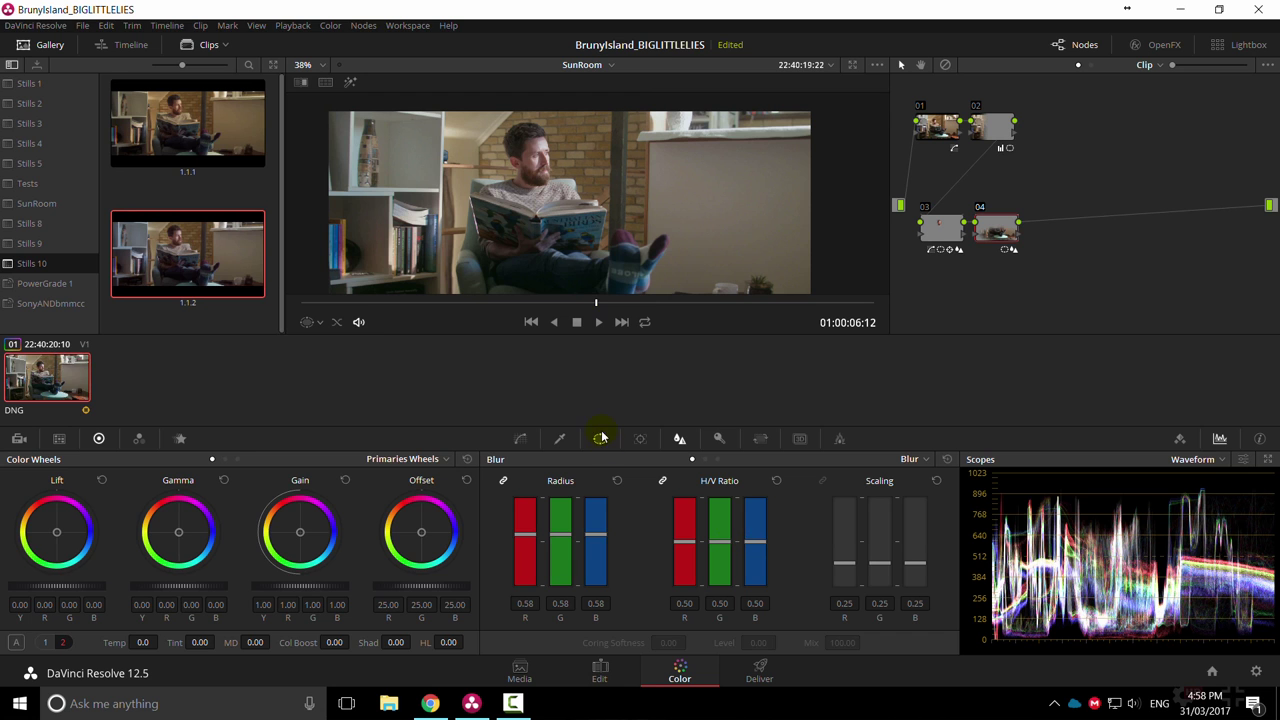
Refine the placement of node 04's circular window and add a shadow point to its Custom curve.
click(600, 437)
scroll(617, 268, down, 2)
mouse_move(613, 264)
mouse_down()
mouse_move(611, 276)
mouse_move(614, 263)
mouse_up()
click(520, 438)
mouse_move(600, 308)
mouse_down()
mouse_move(788, 318)
mouse_move(614, 316)
mouse_up()
scroll(612, 316, down, 2)
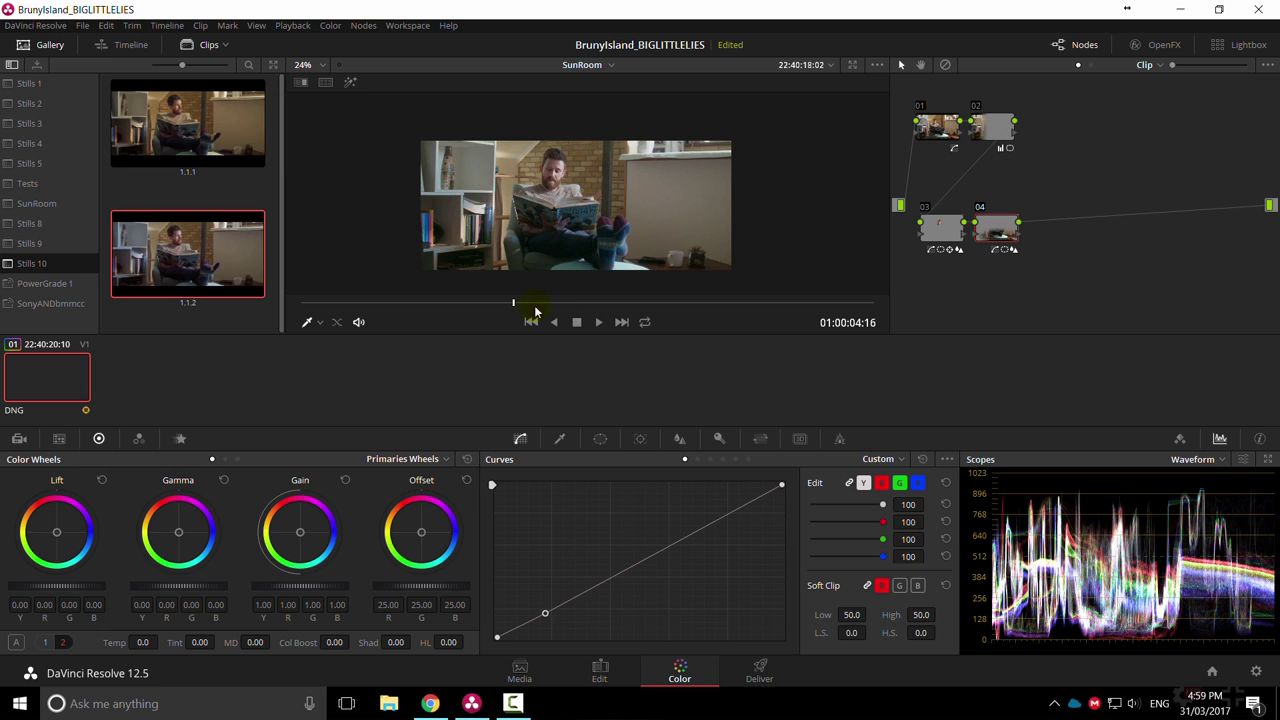
Add a new still album to the gallery and grab a still of the current grade into it.
right_click(53, 330)
click(97, 336)
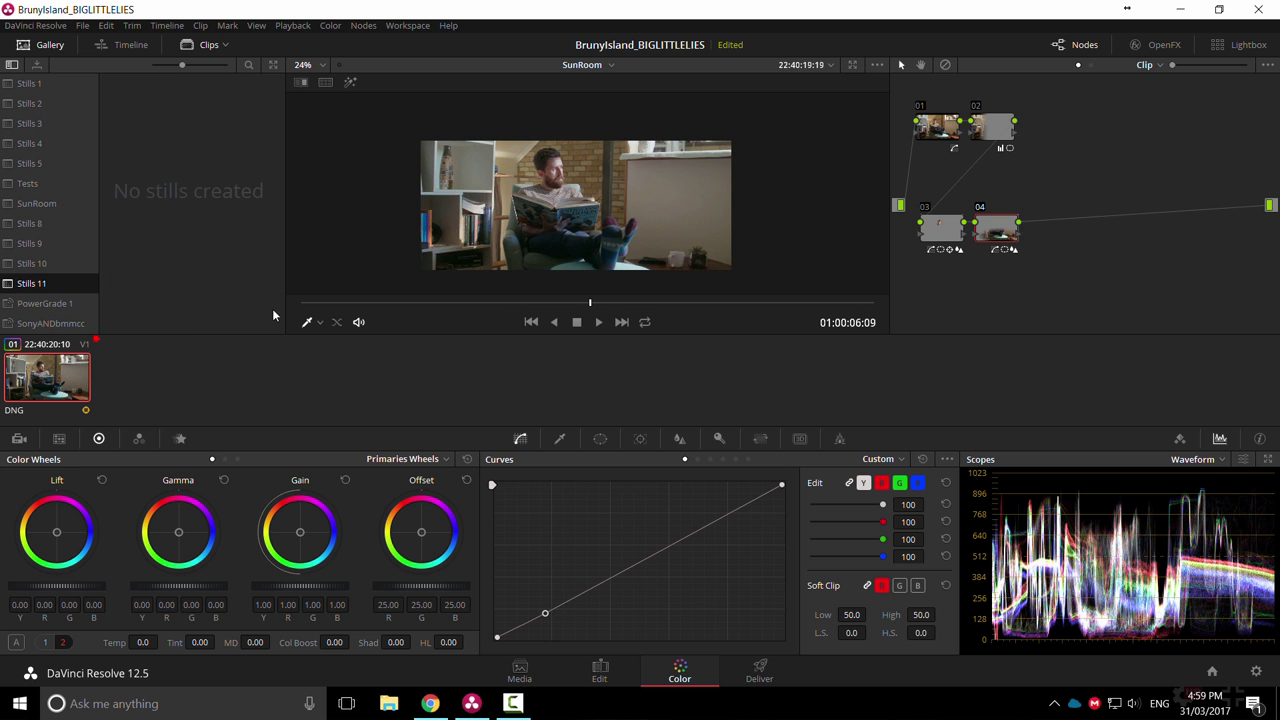
right_click(541, 217)
click(572, 230)
Scrub through the graded clip and play it back full screen to review the look.
drag(410, 307, 699, 303)
drag(775, 316, 462, 311)
key(ctrl+f)
key(space)
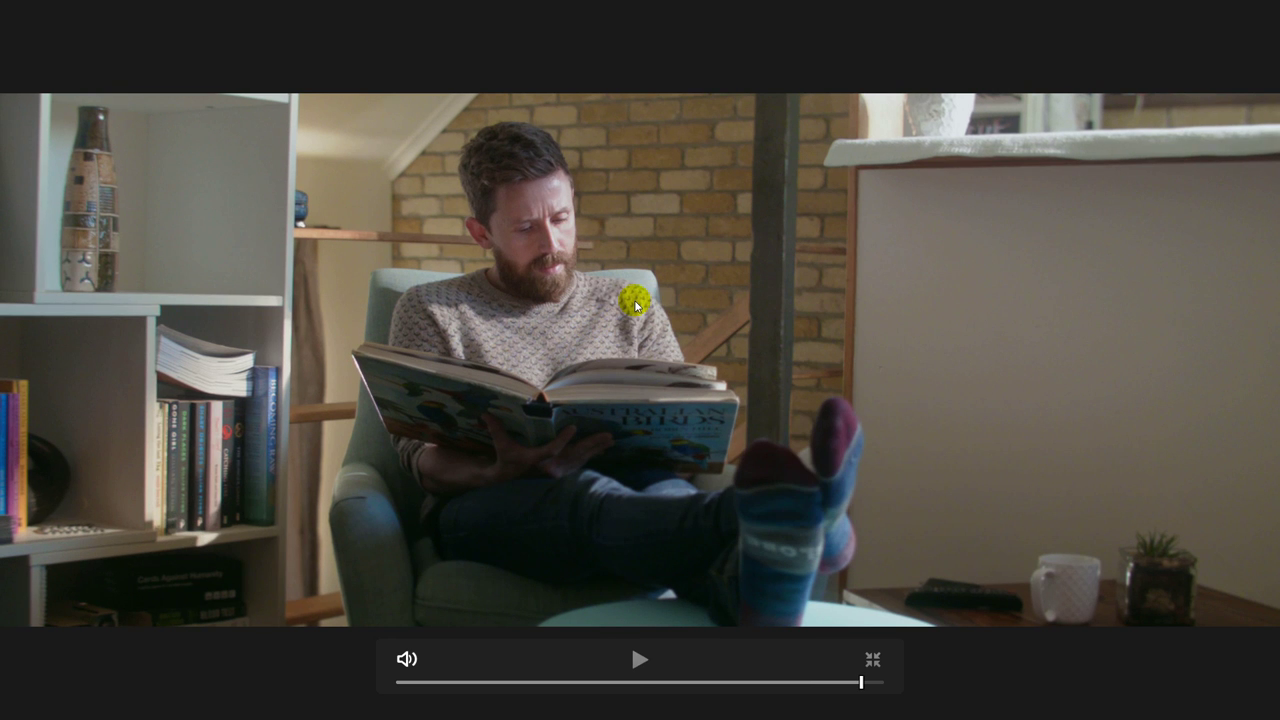
key(Escape)
key(alt+Tab)
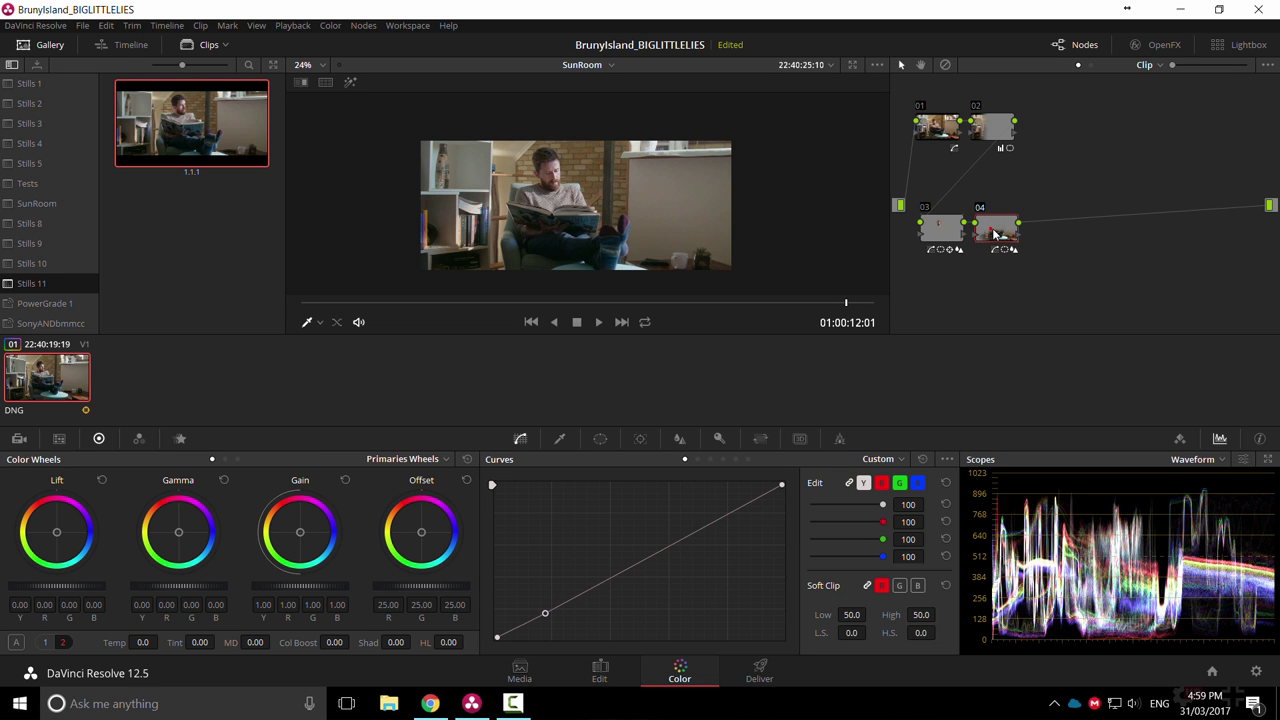
Add serial node 05 and qualify its highlights by luminance alone, with Low 62.9 and L. Soft 20.6, checking the selection with the highlight.
key(alt+s)
drag(1120, 222, 1100, 163)
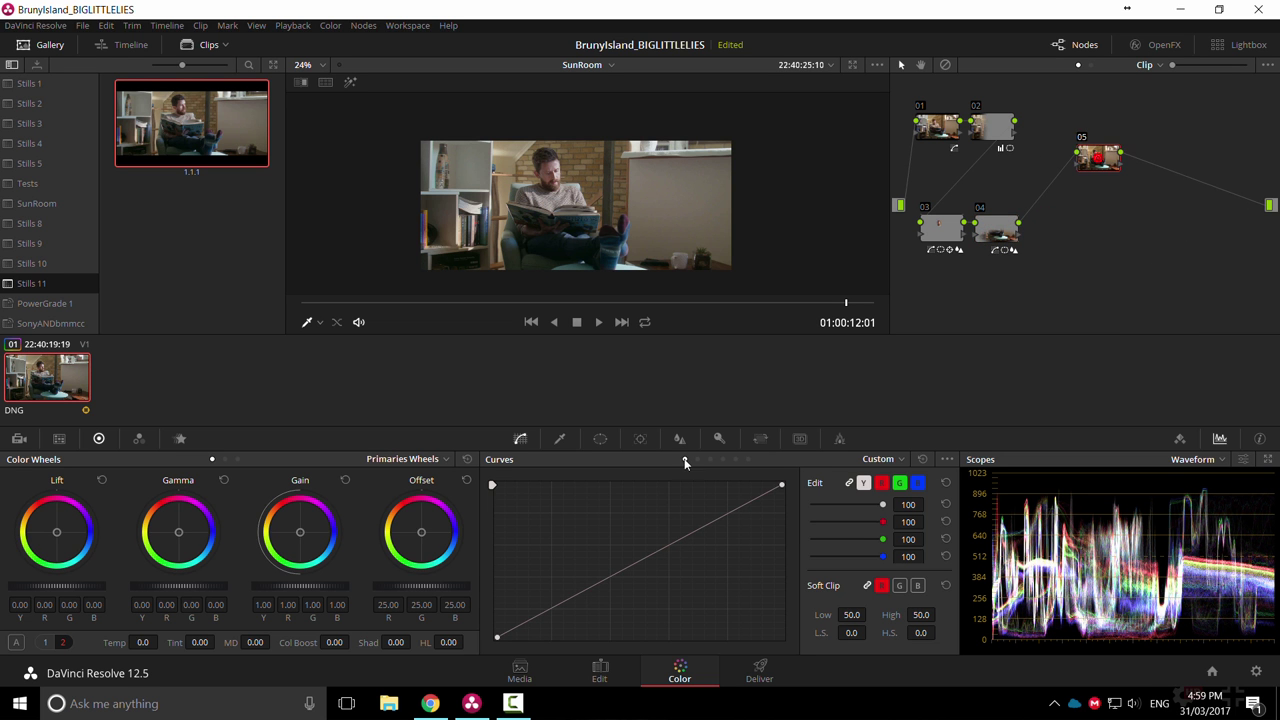
click(560, 439)
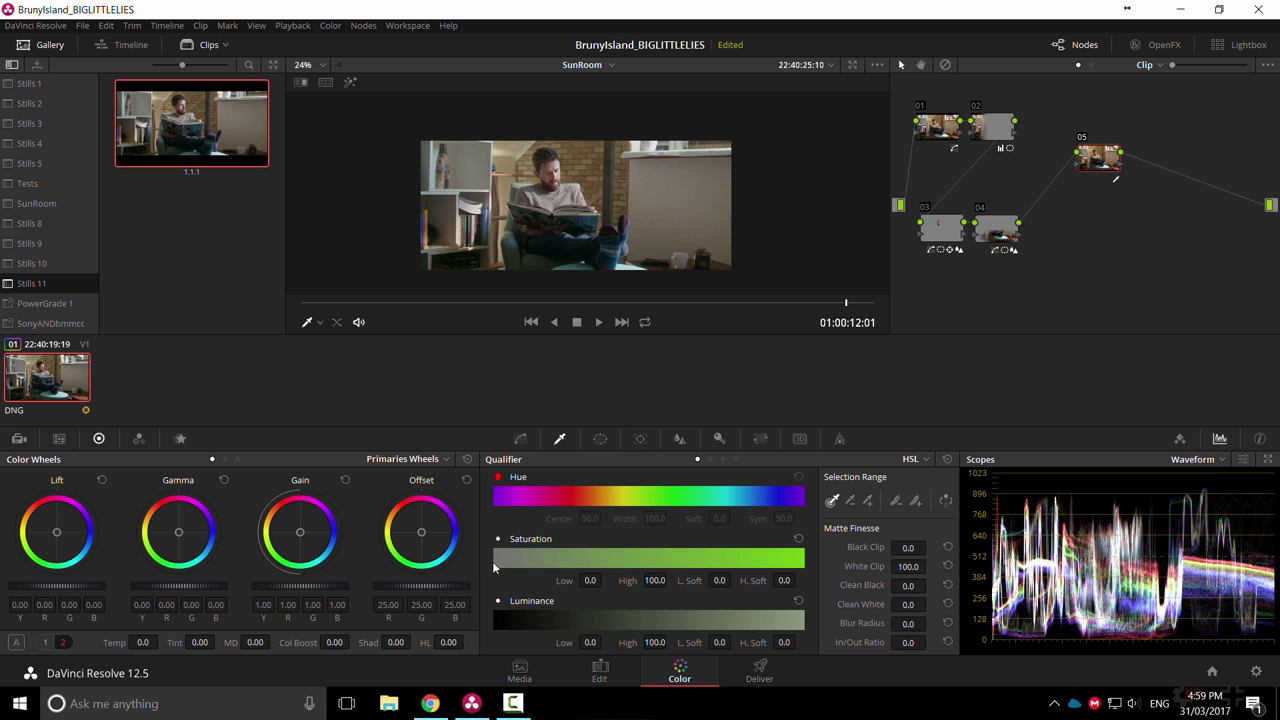
drag(587, 648, 692, 642)
drag(605, 642, 689, 639)
key(shift+h)
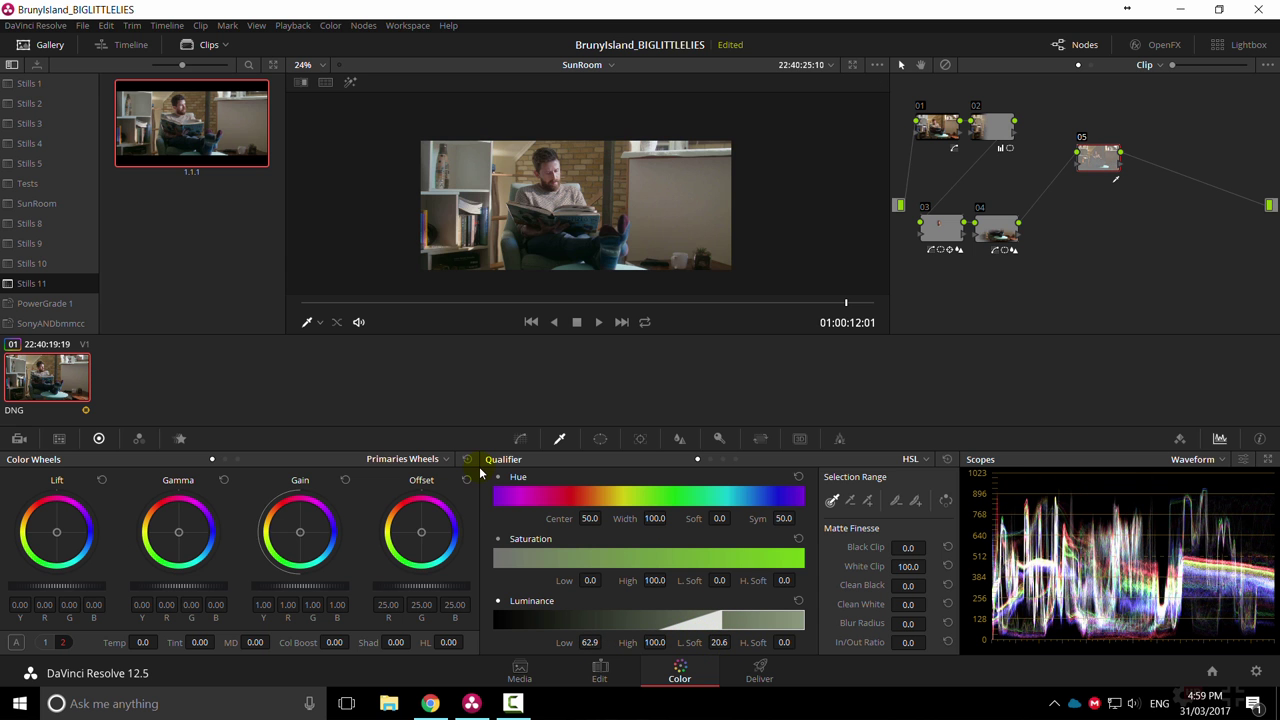
Try a Gain colour shift on the qualified highlights, reset it, and set node 05's Temp to 760.
mouse_move(298, 531)
mouse_down()
mouse_move(251, 486)
mouse_move(297, 532)
mouse_up()
click(344, 480)
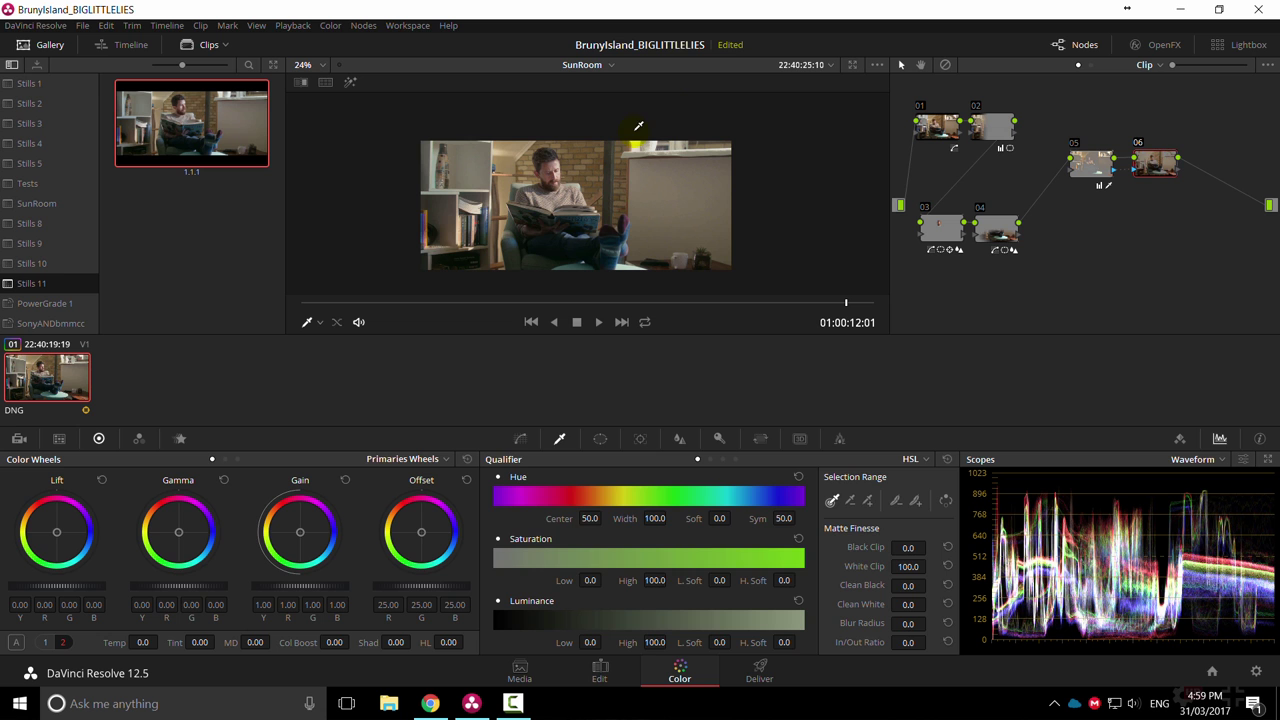
Add outside node 06 with a lowered shadow point on its Custom curve, and slightly raise a highlight point on node 05's curve.
click(519, 440)
click(522, 629)
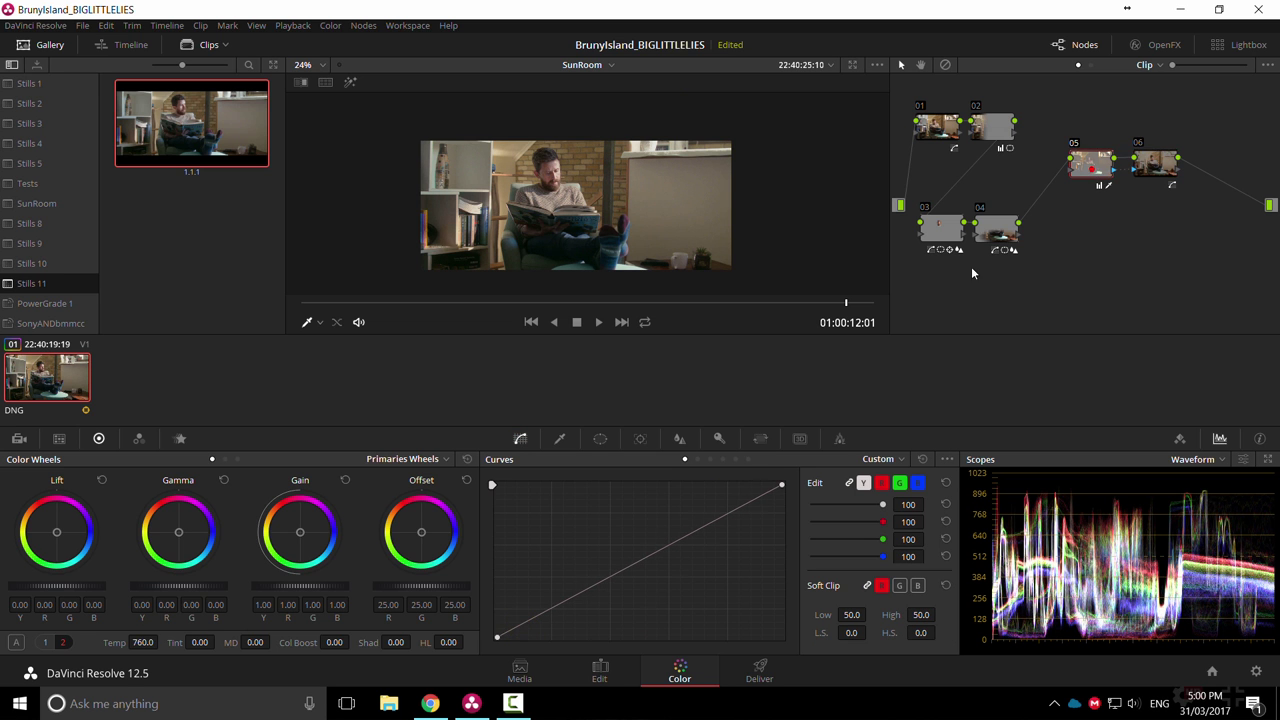
click(706, 524)
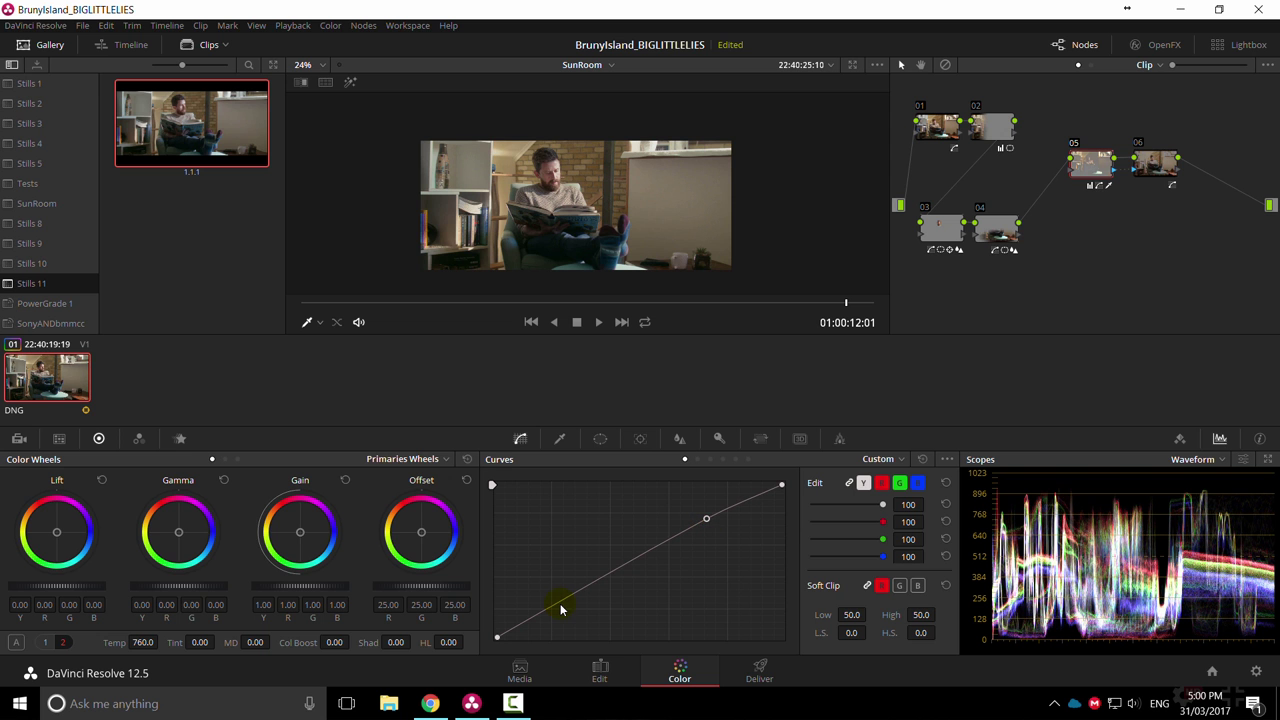
View the frame full screen, and compare the image with and without the grade at 01:00:04:03.
key(ctrl+f)
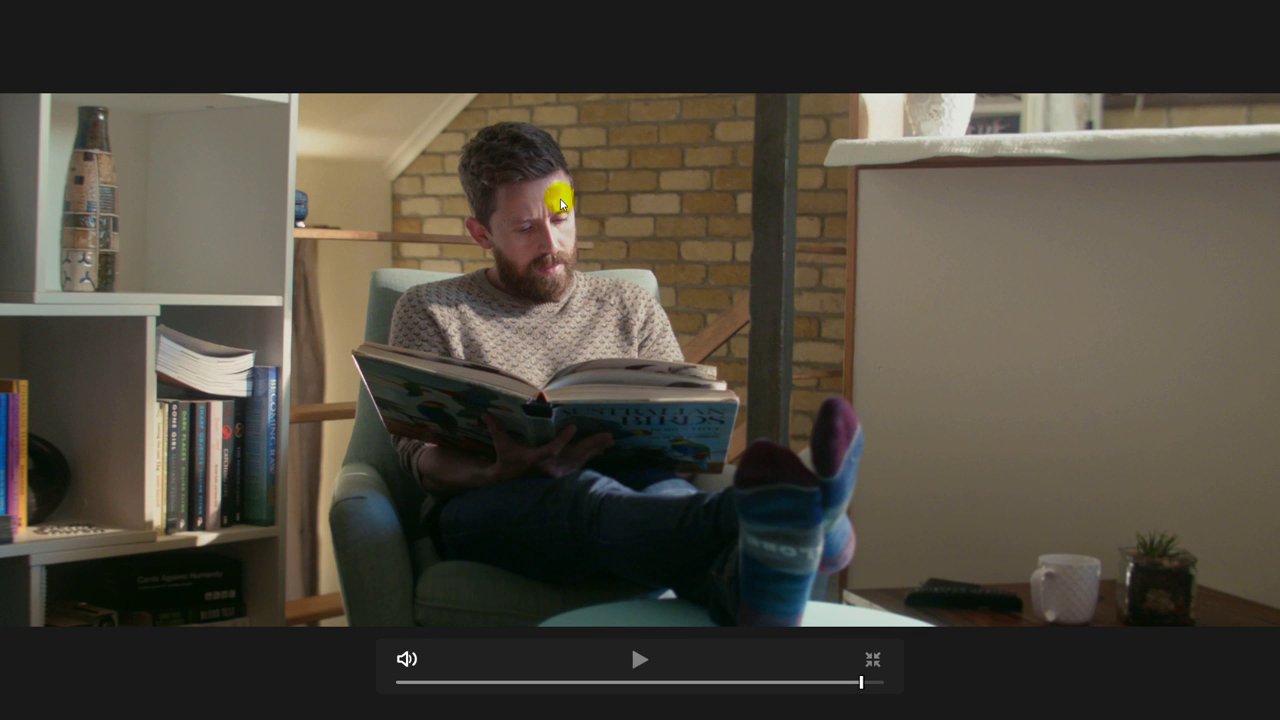
key(Escape)
drag(565, 302, 489, 302)
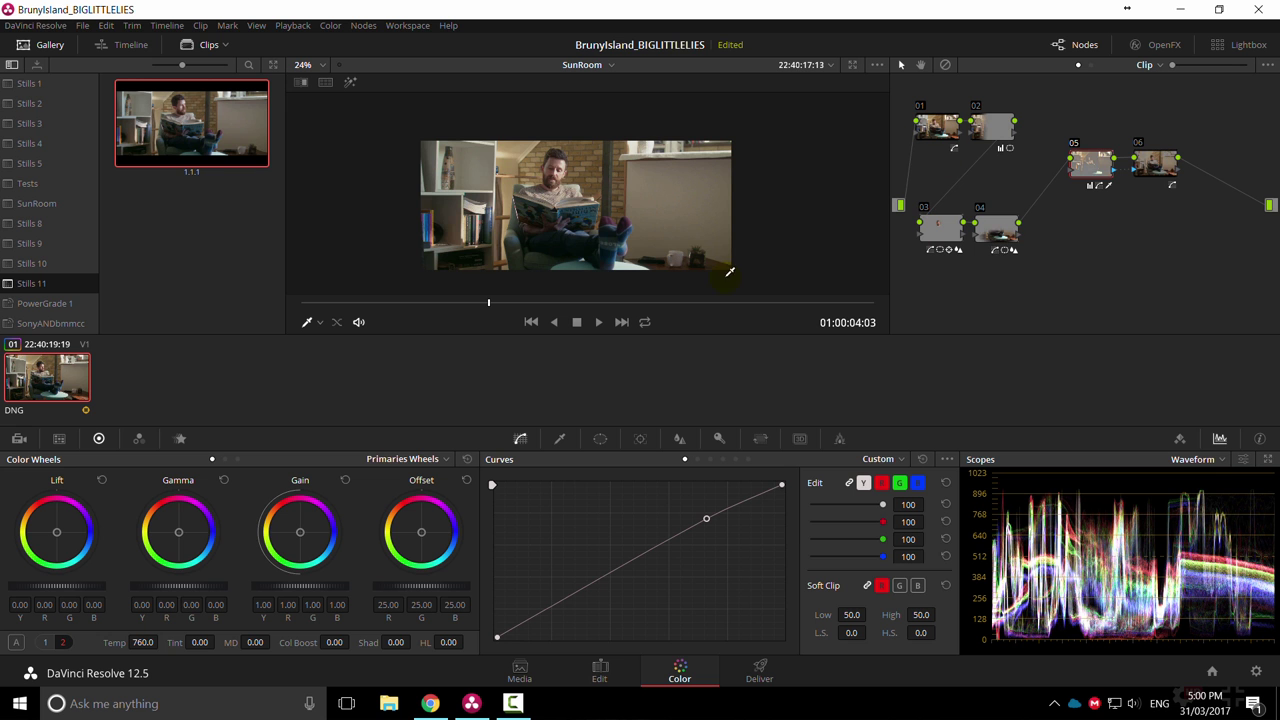
key(shift+d)
key(shift+d)
key(shift+d)
key(shift+d)
Scrub through the finished grade and play the clip full screen for a last check.
drag(489, 302, 791, 305)
key(space)
key(ctrl+f)
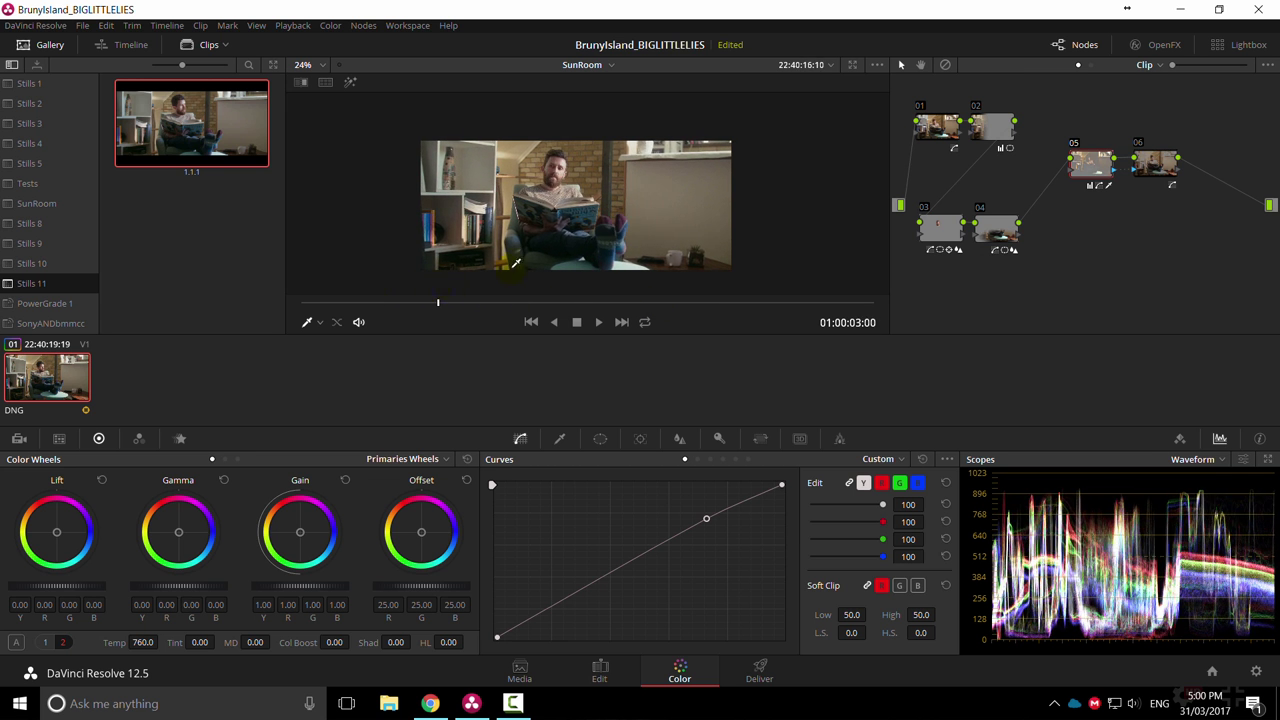
Compare the image with and without the grade, and scrub back to 01:00:02:22.
key(alt+d)
key(alt+d)
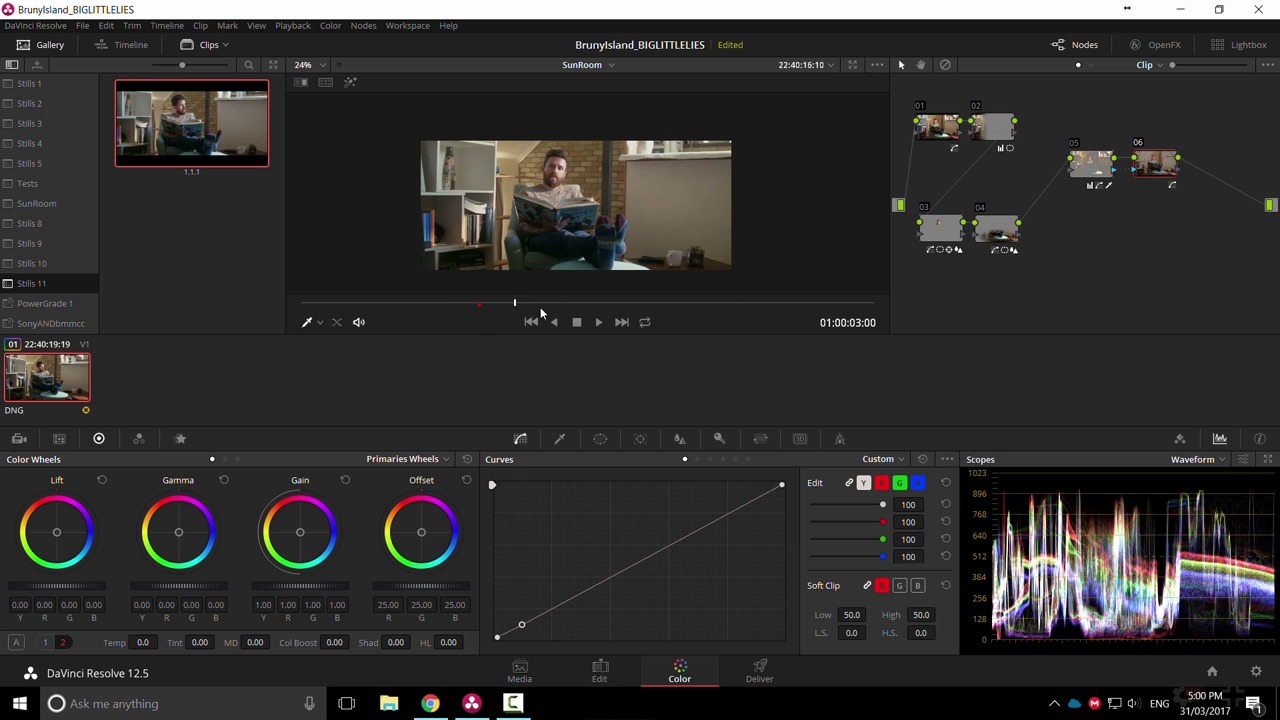
drag(579, 315, 432, 300)
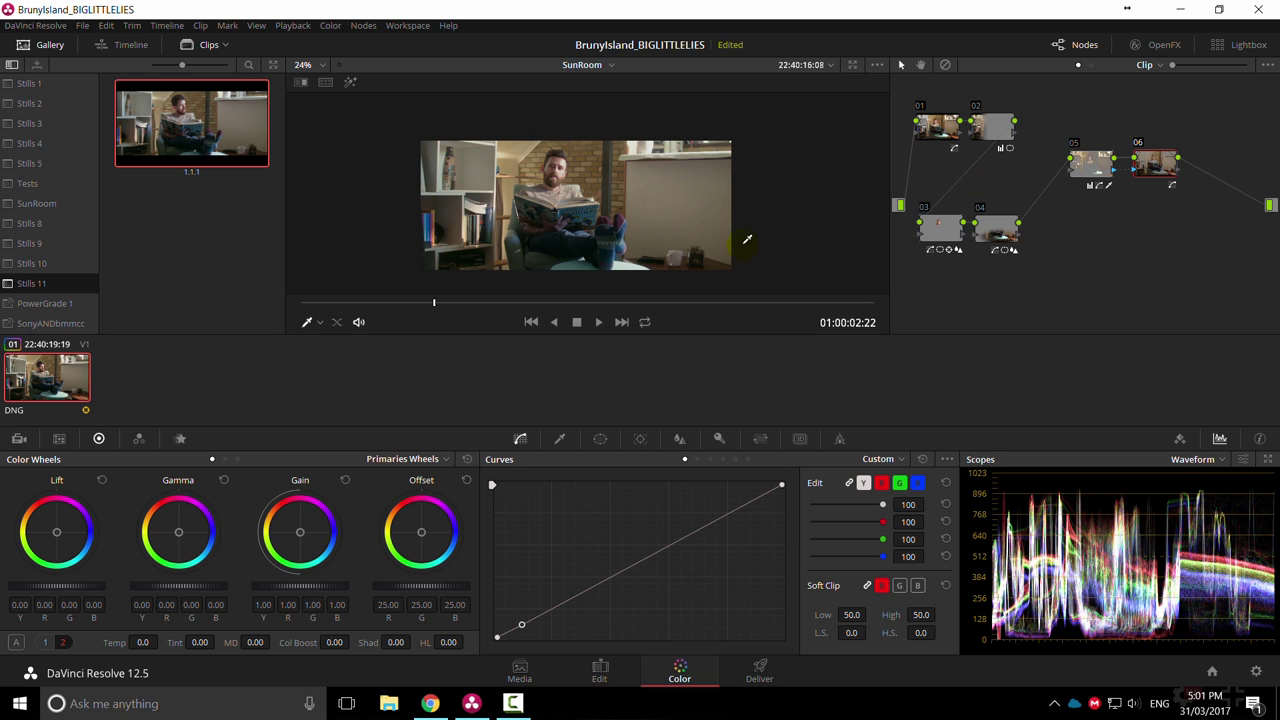
Switch the node graph to Timeline level and delete the existing graded node 01.
click(1170, 98)
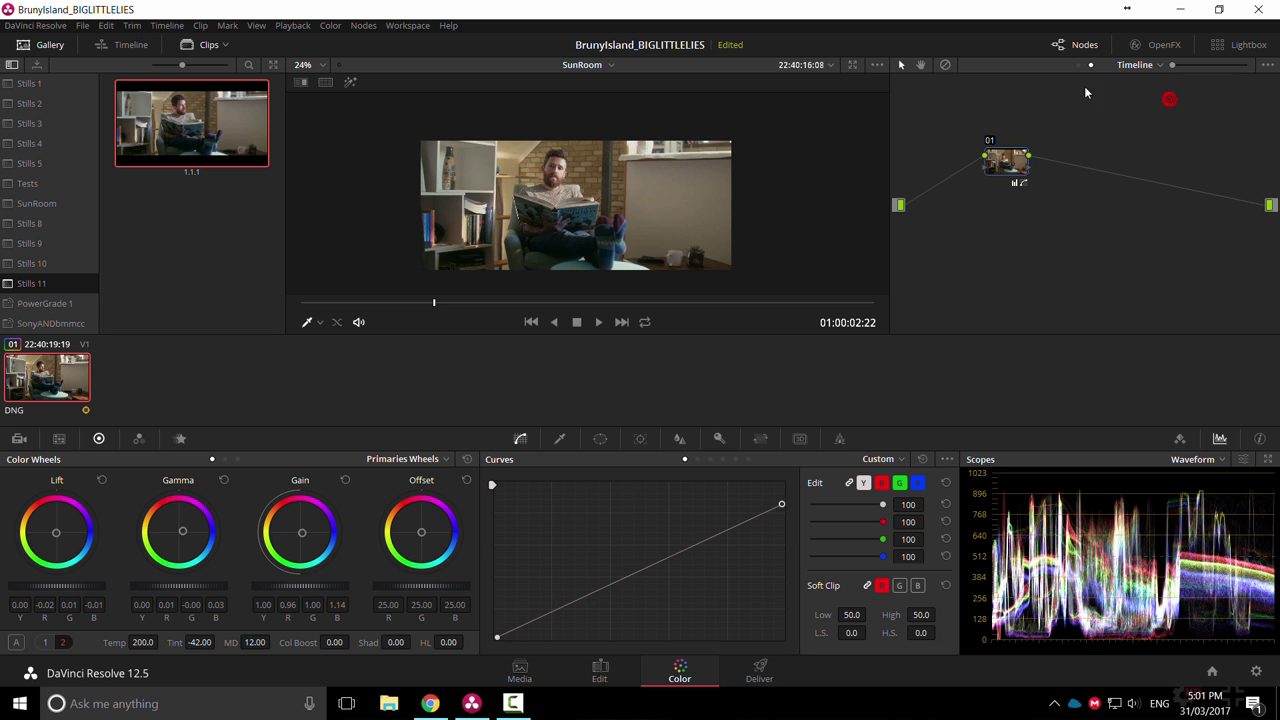
drag(1012, 178, 987, 160)
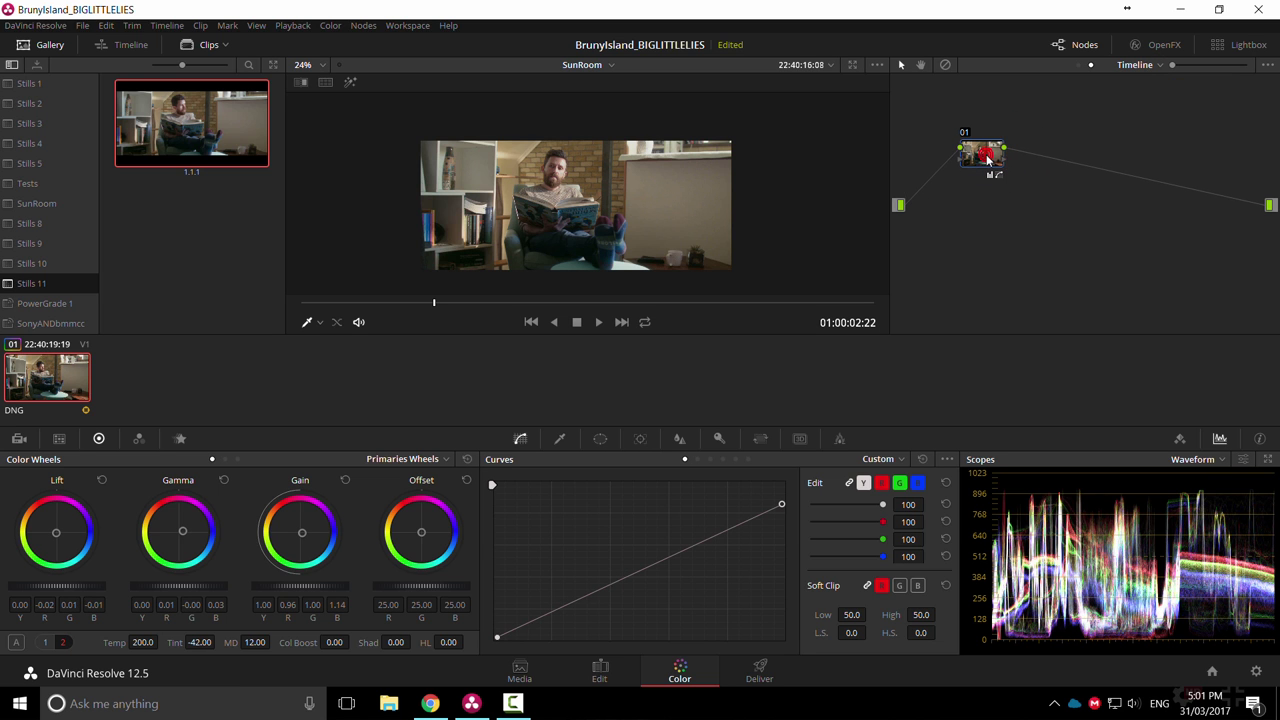
right_click(972, 210)
click(996, 216)
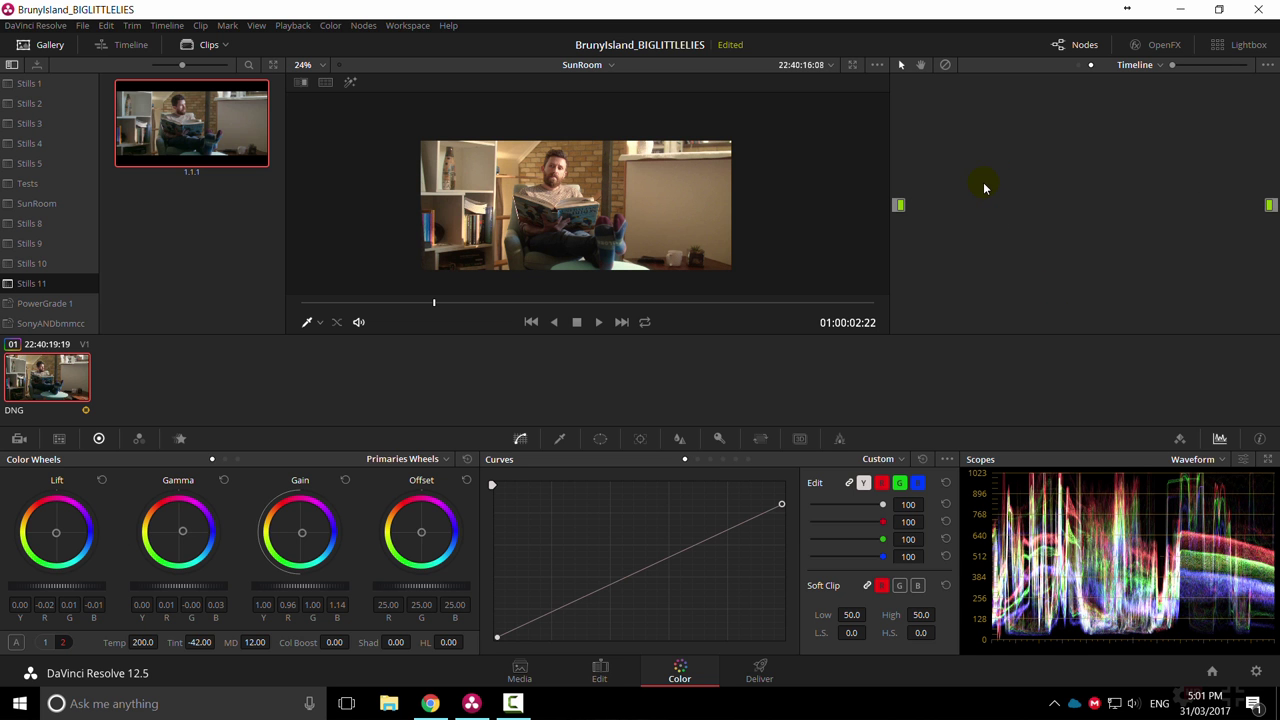
key(ctrl+z)
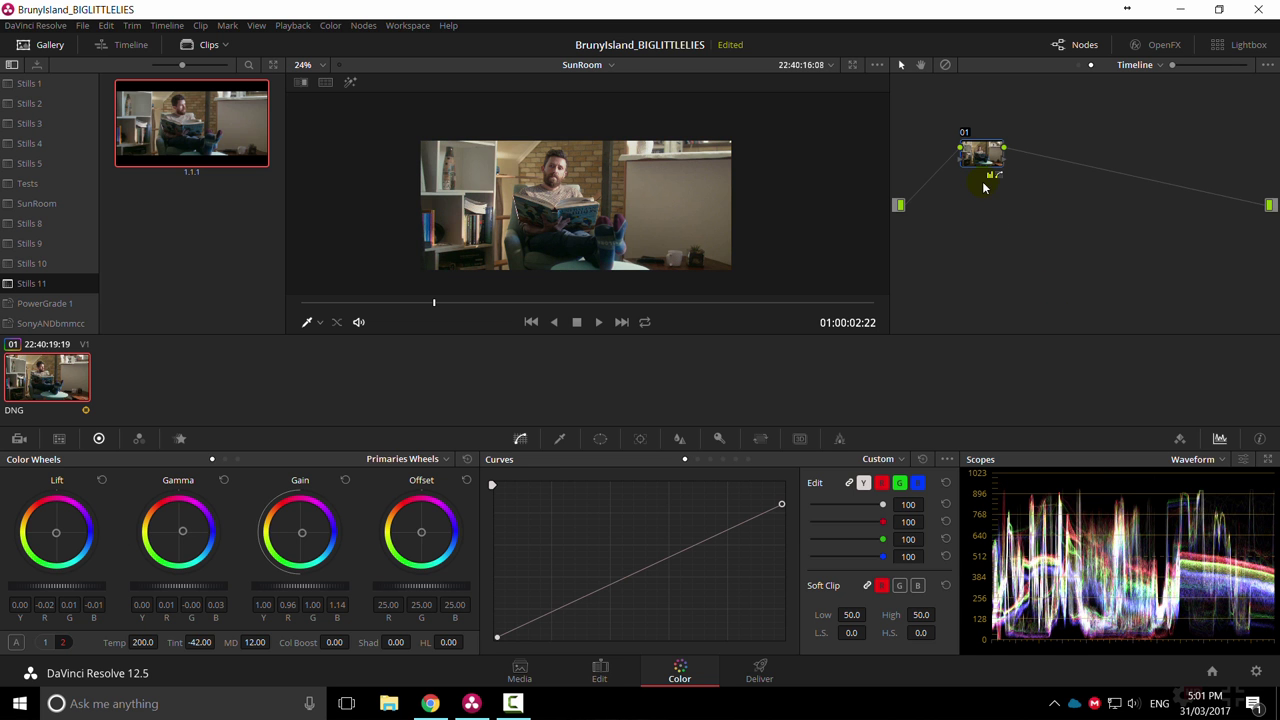
click(980, 163)
key(Delete)
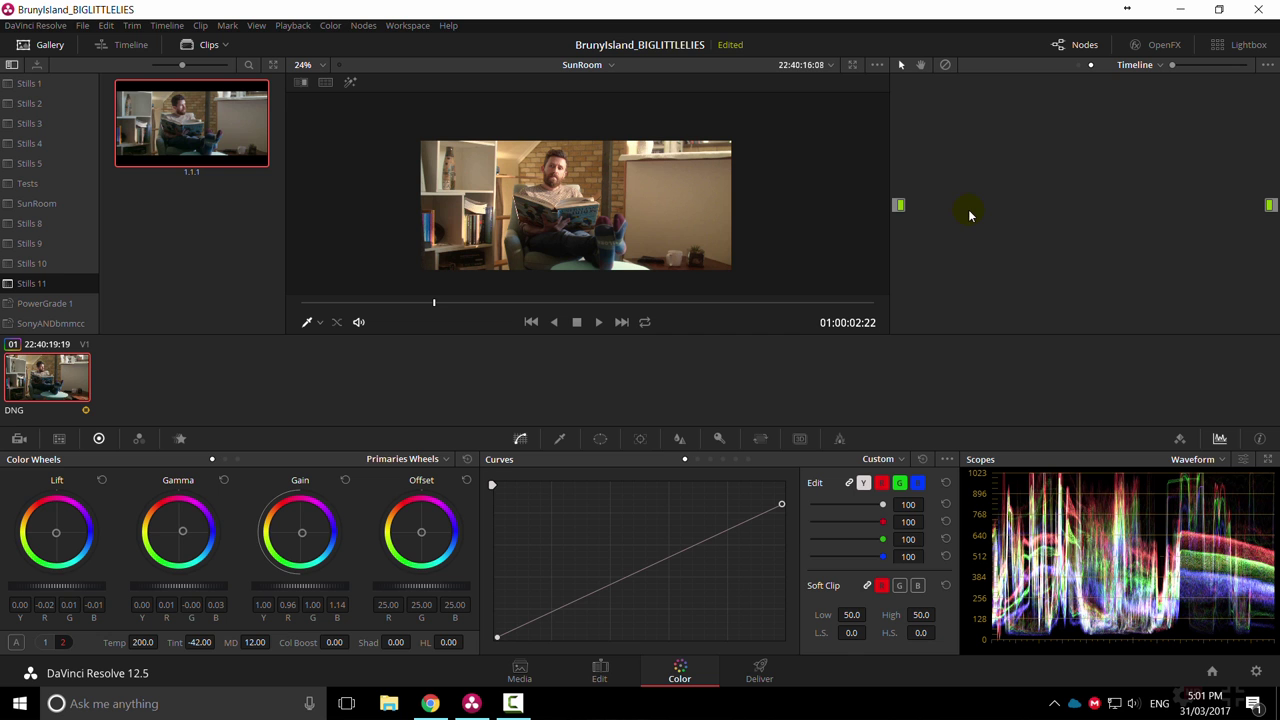
Add a new serial node to the timeline graph and move the playhead to 01:00:05:15.
key(alt+s)
click(997, 160)
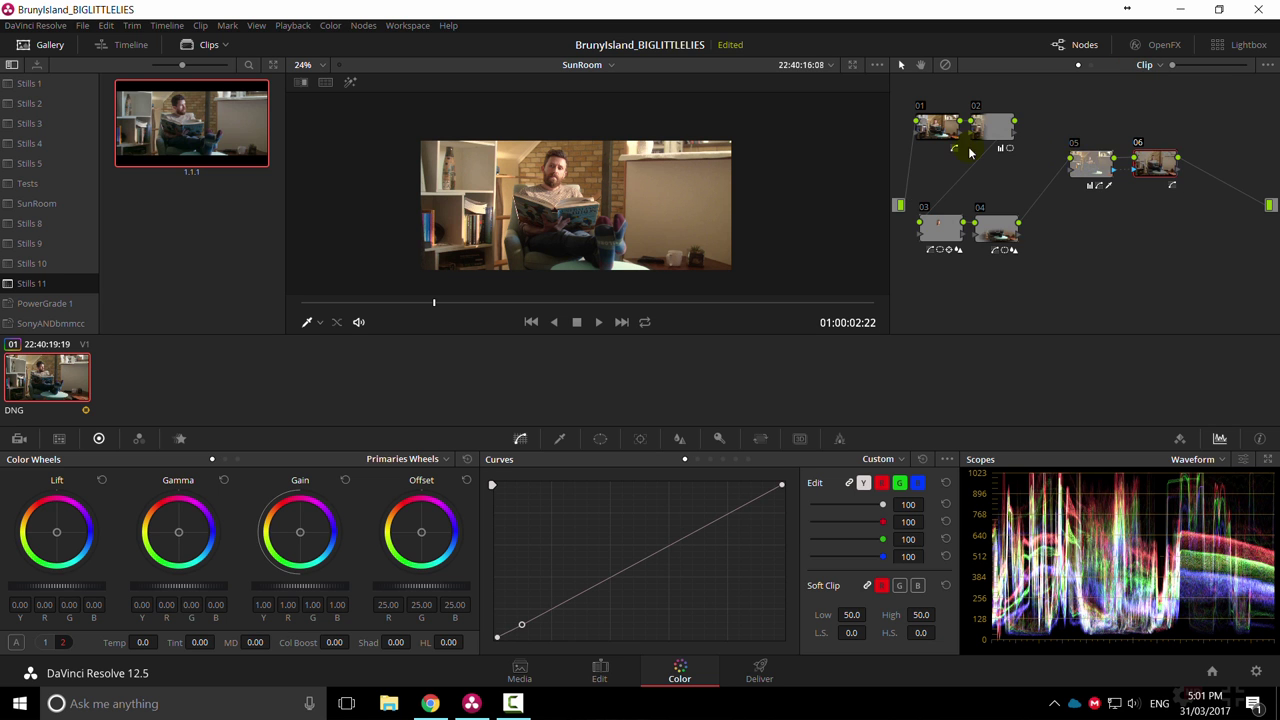
click(1048, 166)
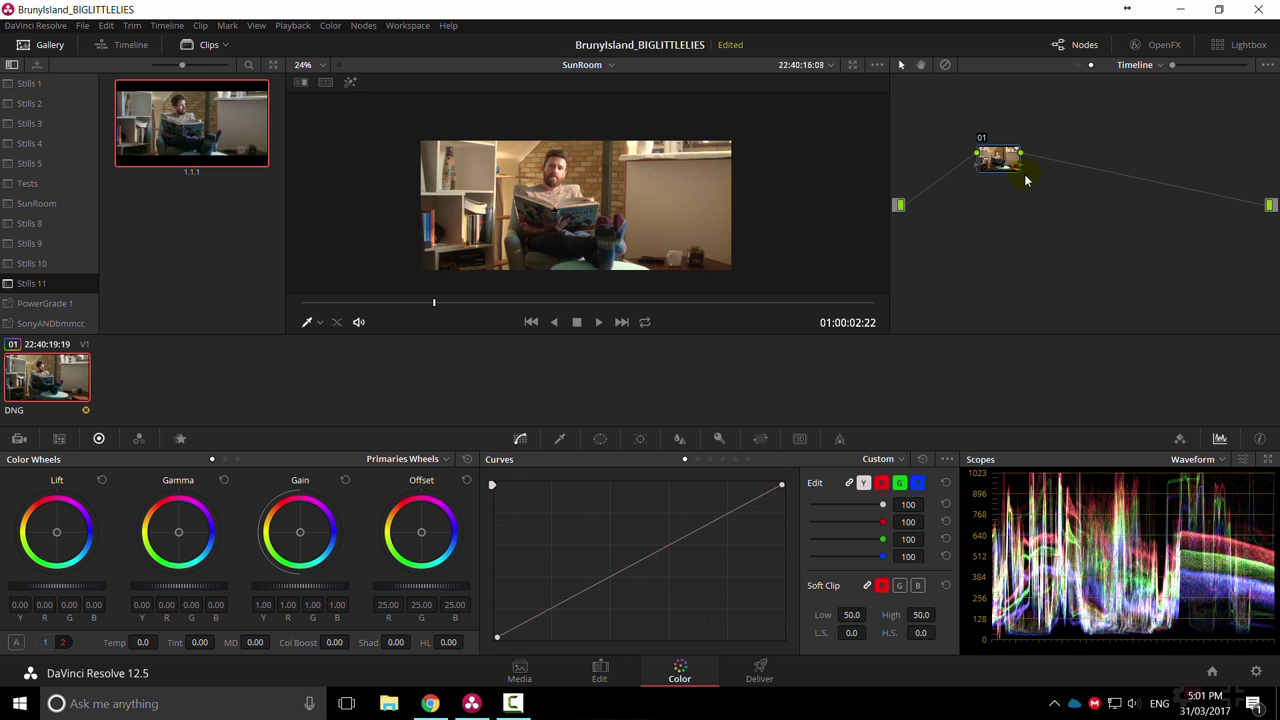
mouse_move(1010, 163)
mouse_down()
mouse_move(1040, 154)
mouse_move(1008, 166)
mouse_move(1025, 154)
mouse_up()
click(616, 302)
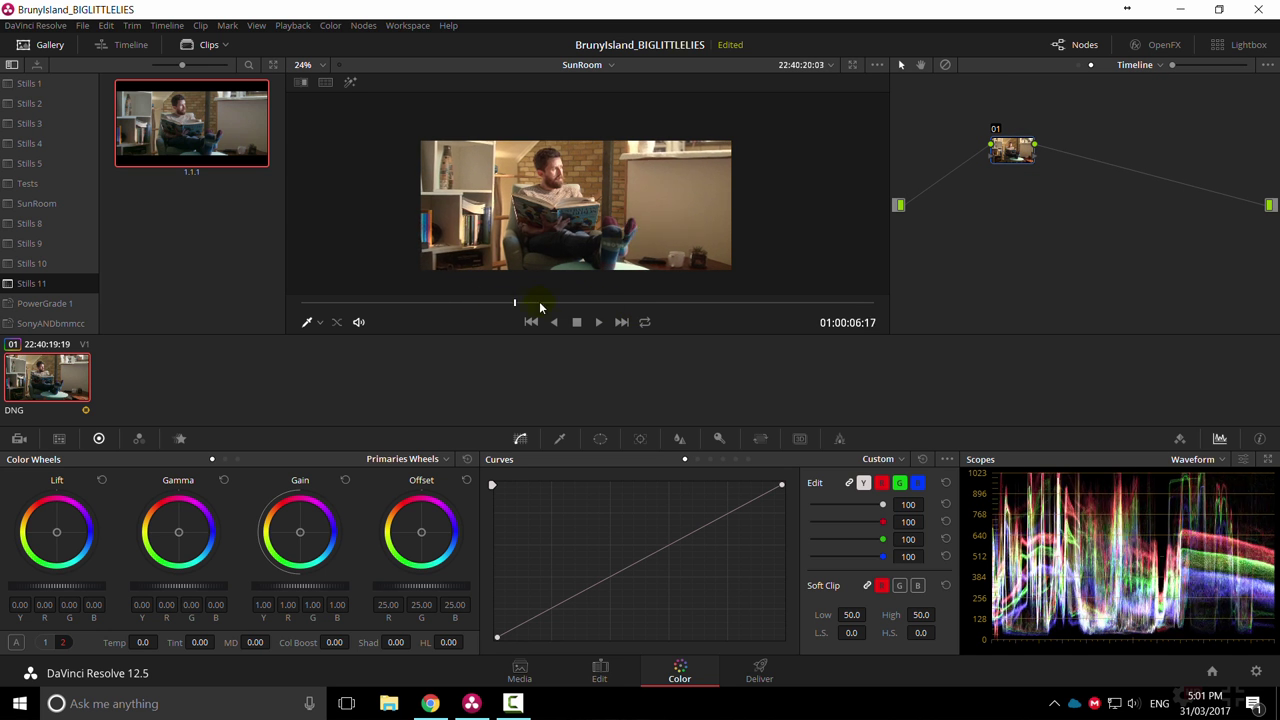
click(557, 302)
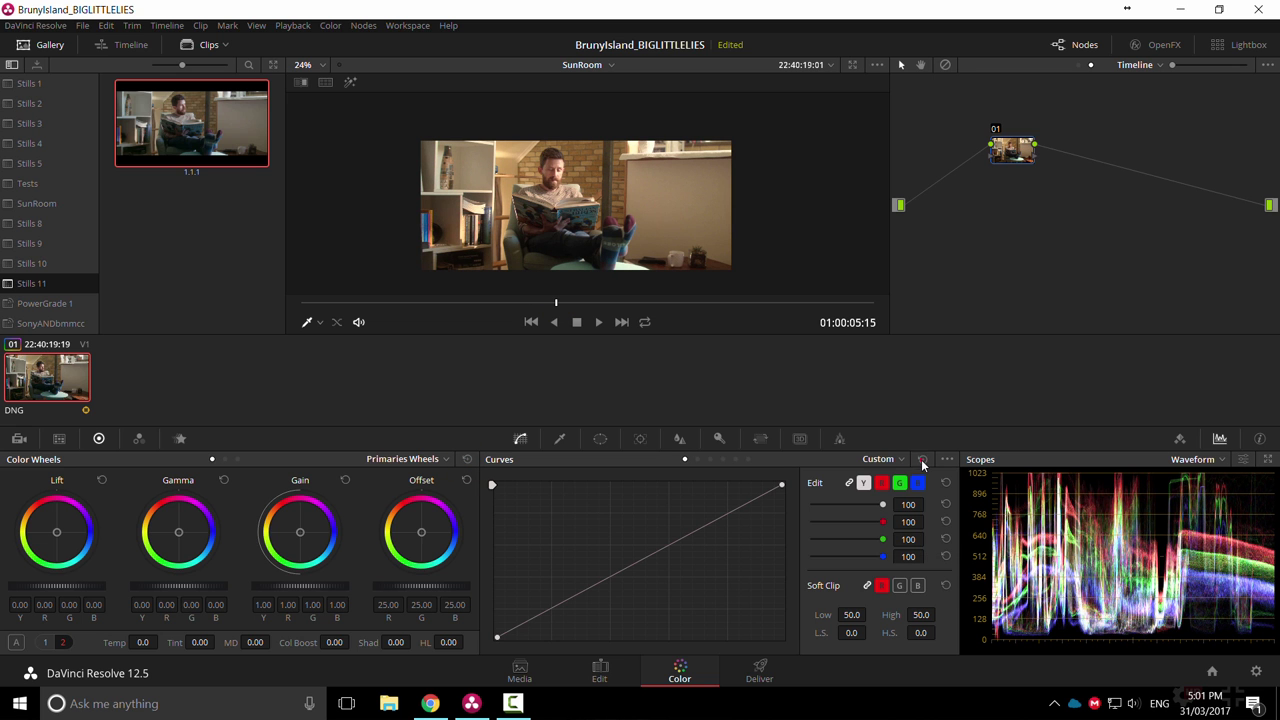
drag(1012, 150, 987, 150)
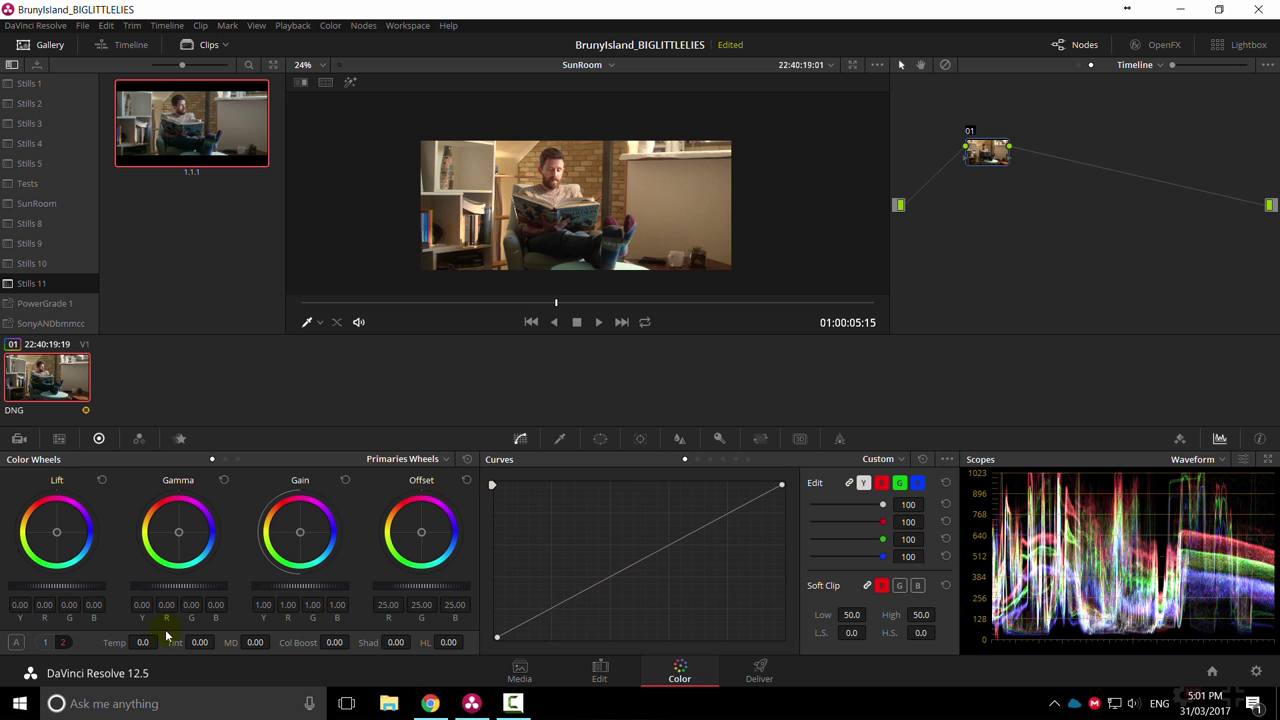
Lift the shadows and lower the highlights on the timeline node's Custom curve, set Sat to 38.20, and shift Lift and Gain toward red.
drag(146, 642, 103, 640)
drag(782, 485, 787, 503)
drag(521, 630, 512, 625)
mouse_move(741, 519)
mouse_down()
mouse_move(782, 485)
mouse_move(733, 521)
mouse_up()
click(62, 642)
drag(317, 642, 289, 645)
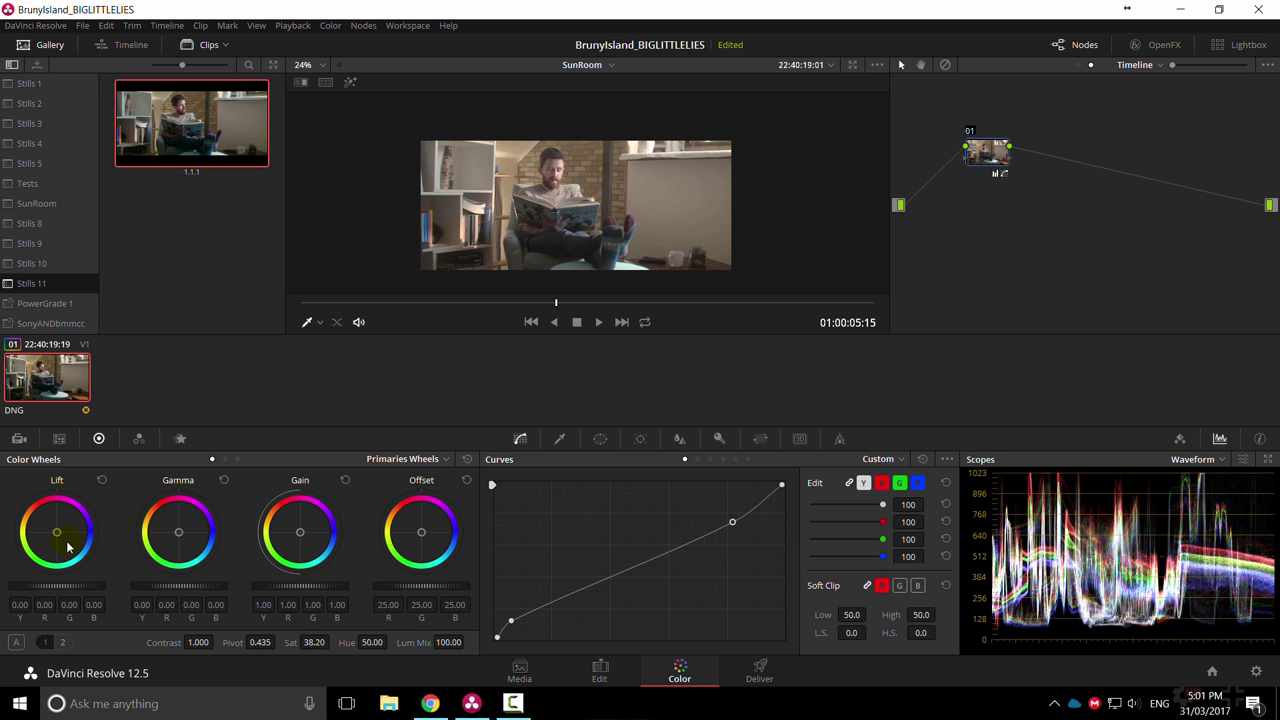
drag(58, 536, 55, 531)
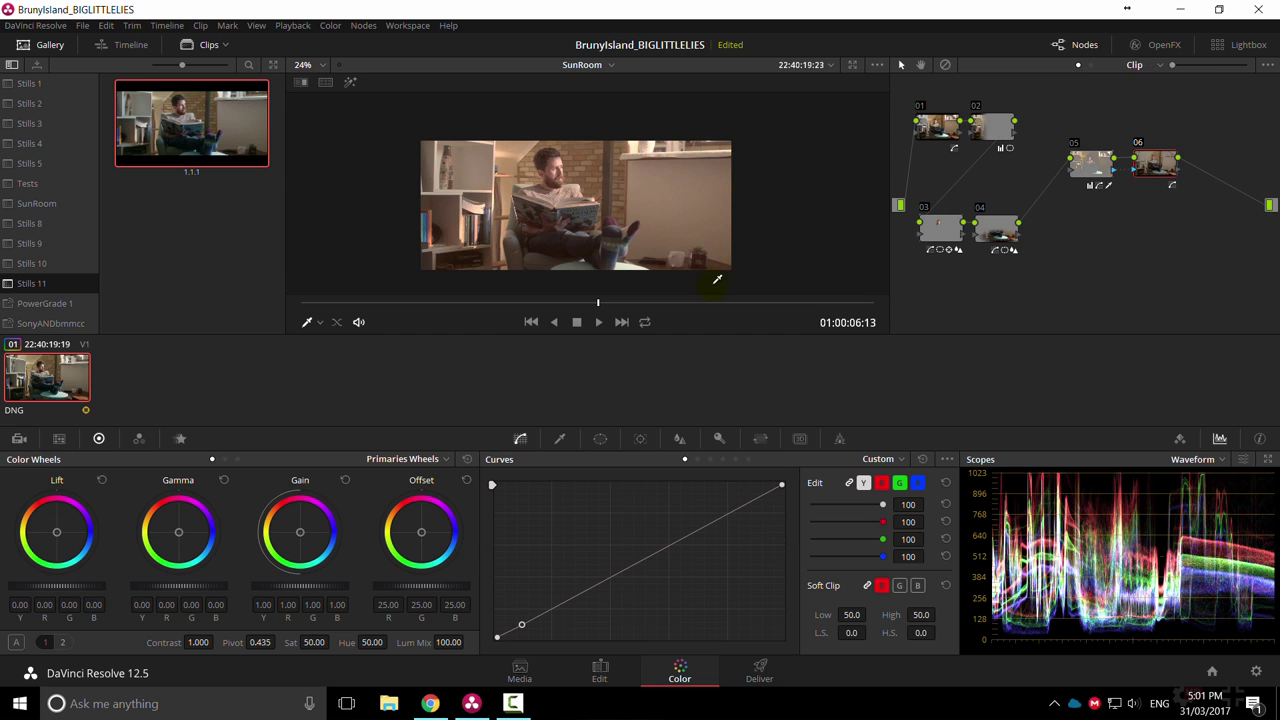
Delete the test node from the timeline graph and open the PowerGrade 1 album.
click(1148, 65)
click(1157, 100)
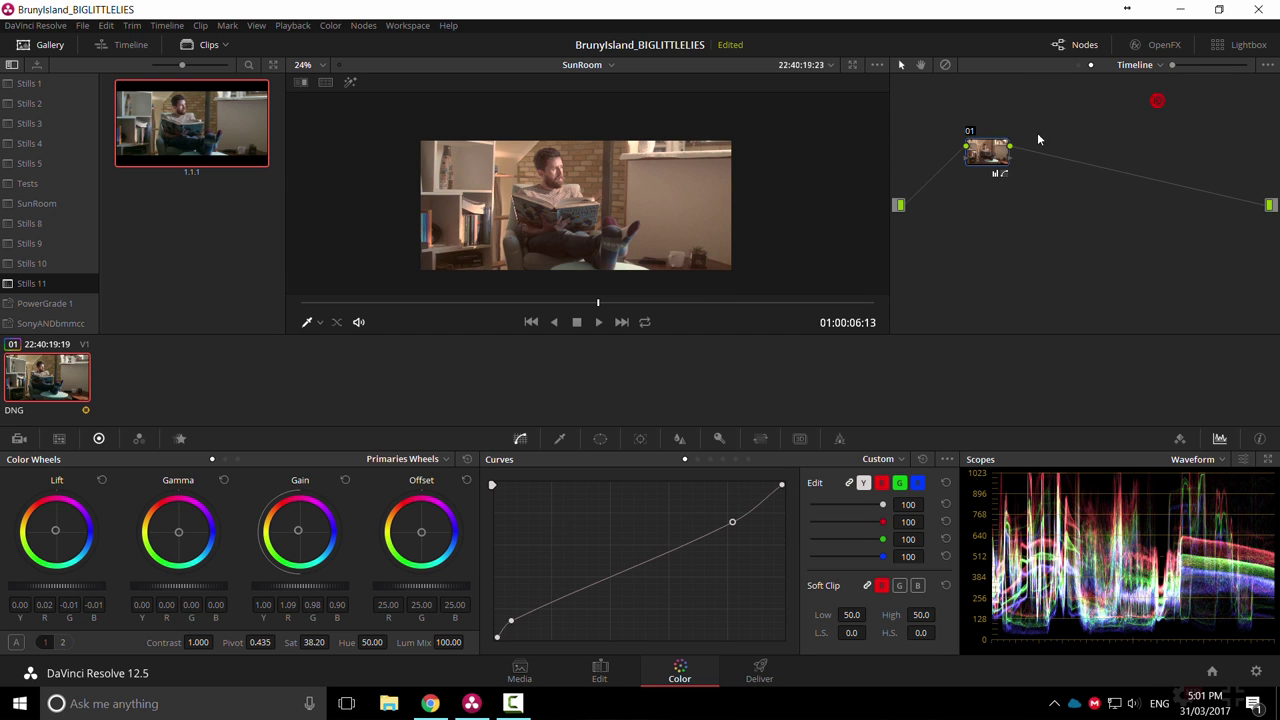
click(989, 157)
key(Delete)
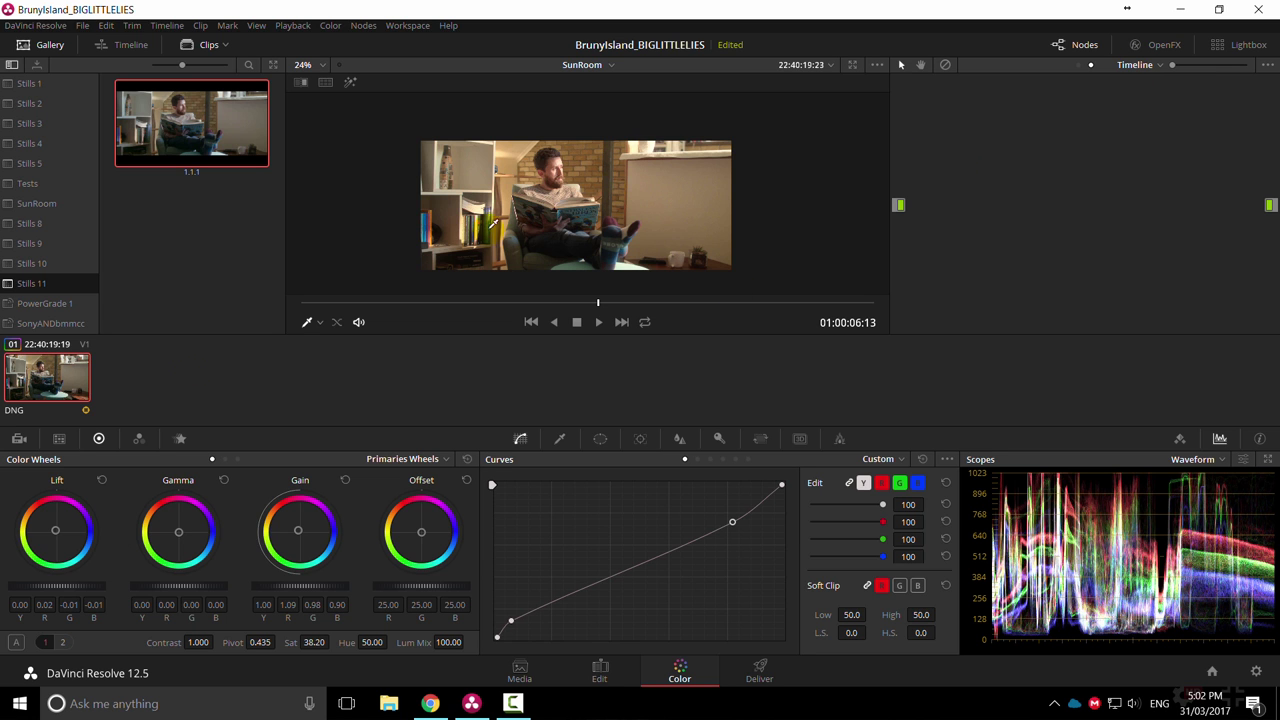
click(43, 302)
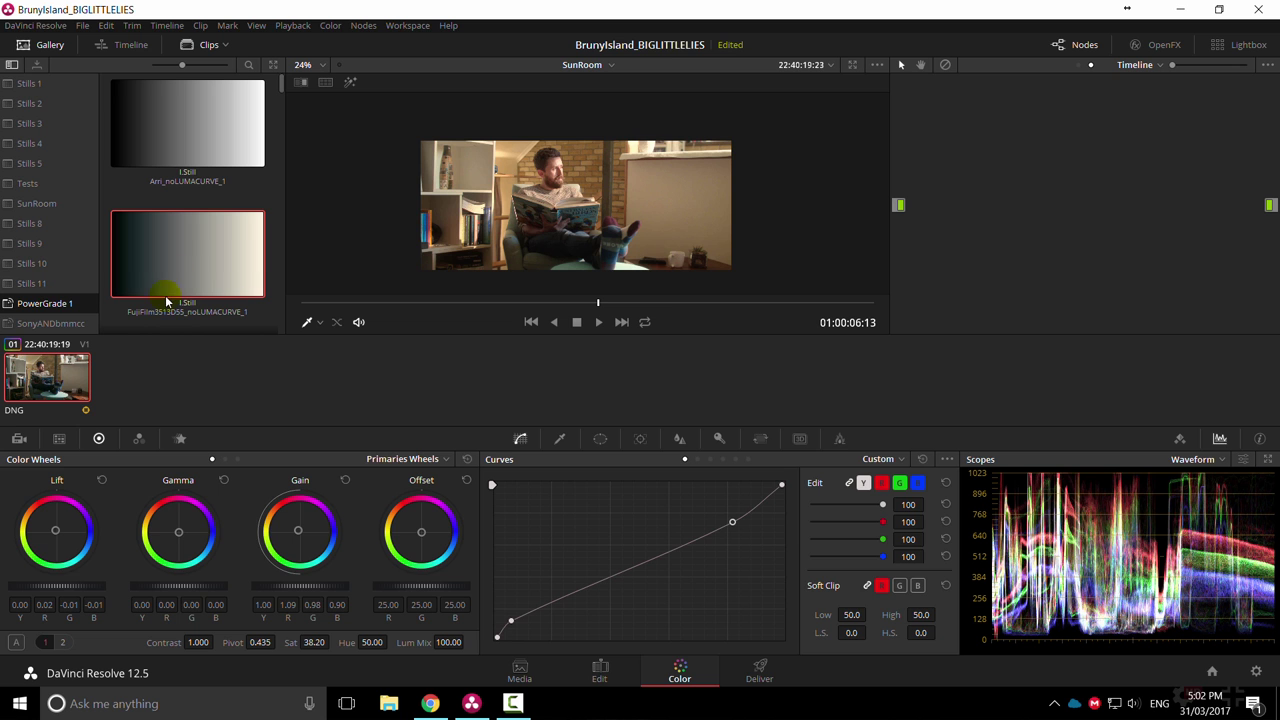
Add a serial node to the timeline graph and apply the Rec709 Fujifilm 3513DI D55 film look LUT to it.
right_click(975, 188)
click(925, 198)
key(alt+s)
right_click(996, 154)
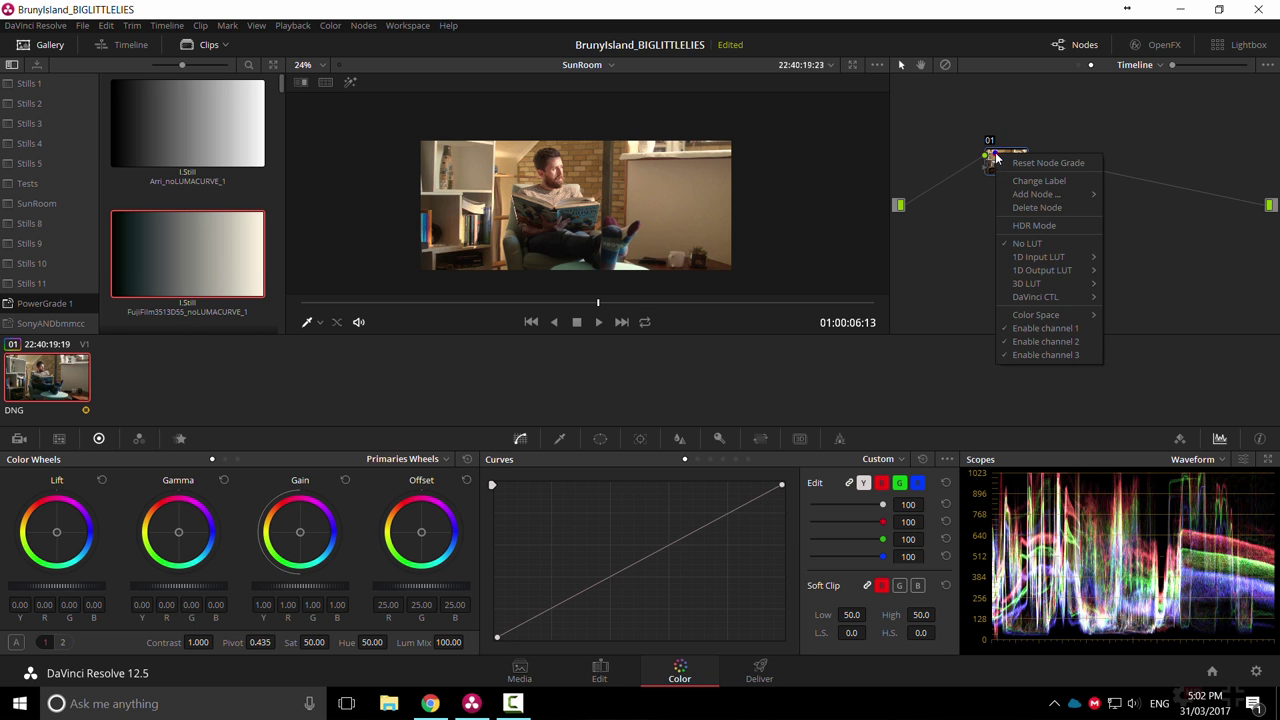
click(1044, 283)
mouse_move(828, 394)
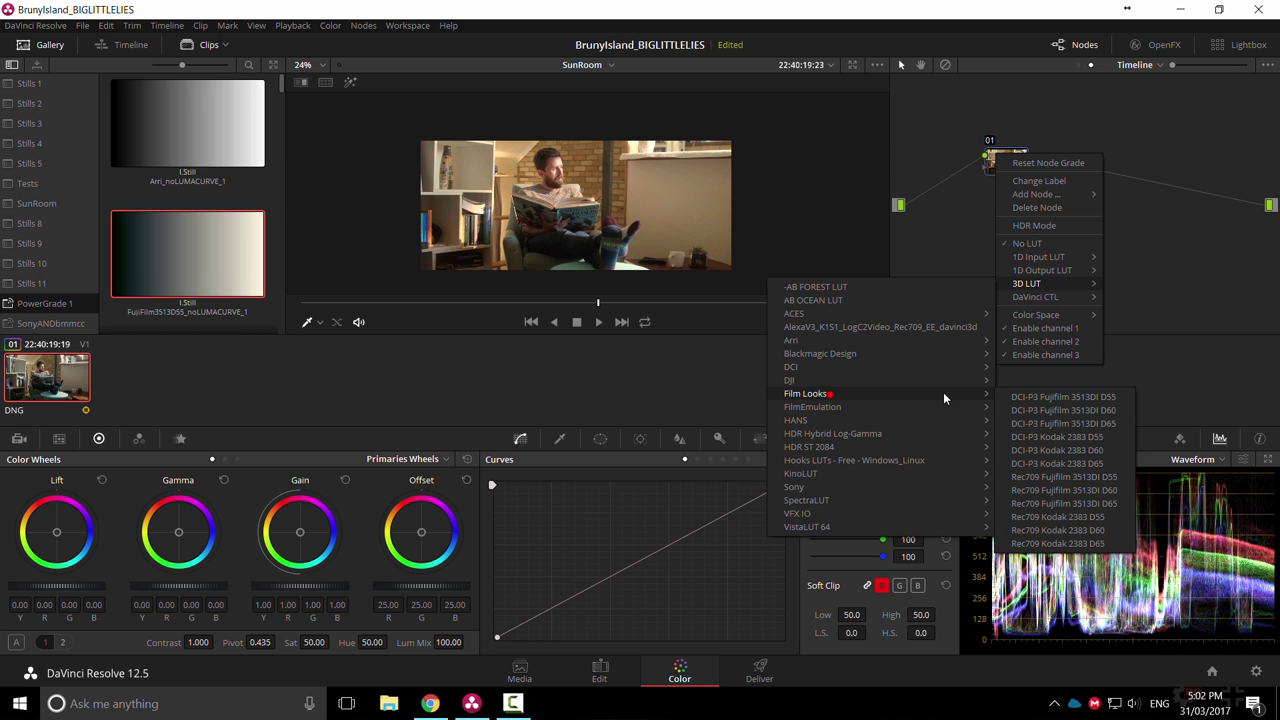
click(1063, 477)
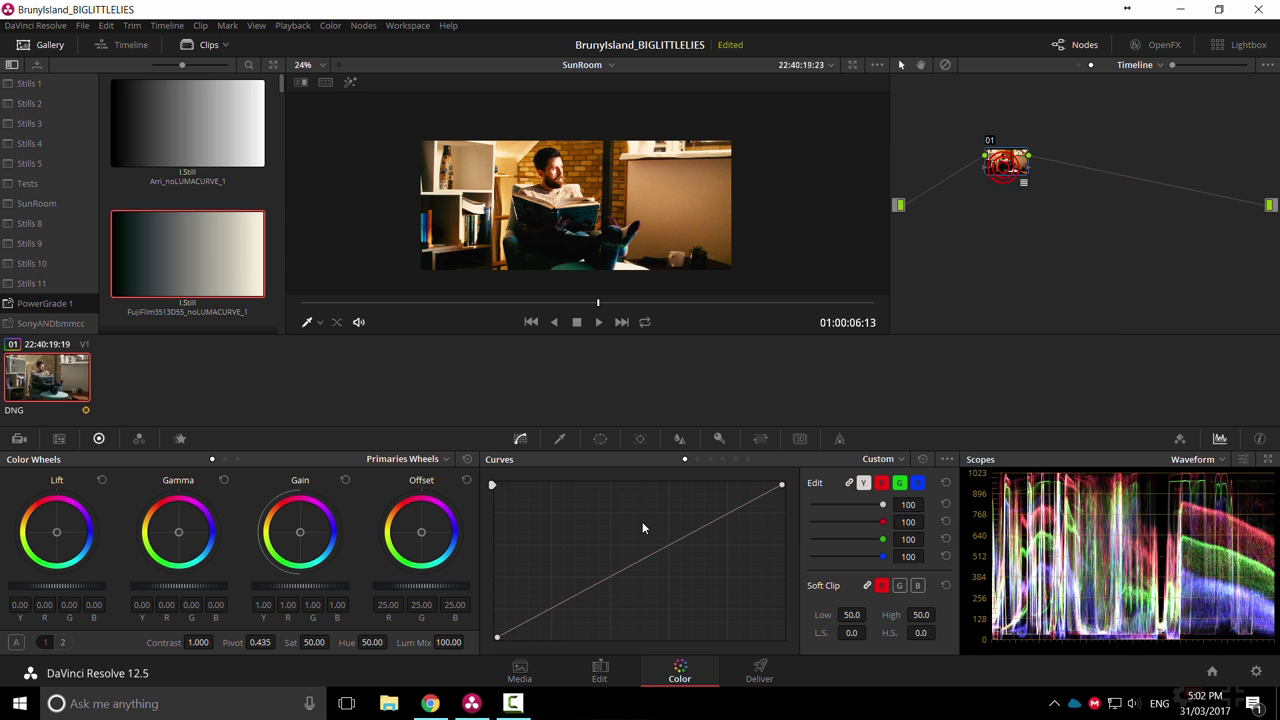
Reshape the LUT node's Custom curve with several points, raising shadows and midtones and pulling down the highlights.
drag(515, 627, 536, 580)
drag(571, 567, 572, 554)
drag(616, 541, 616, 550)
drag(684, 523, 729, 528)
click(772, 497)
click(765, 512)
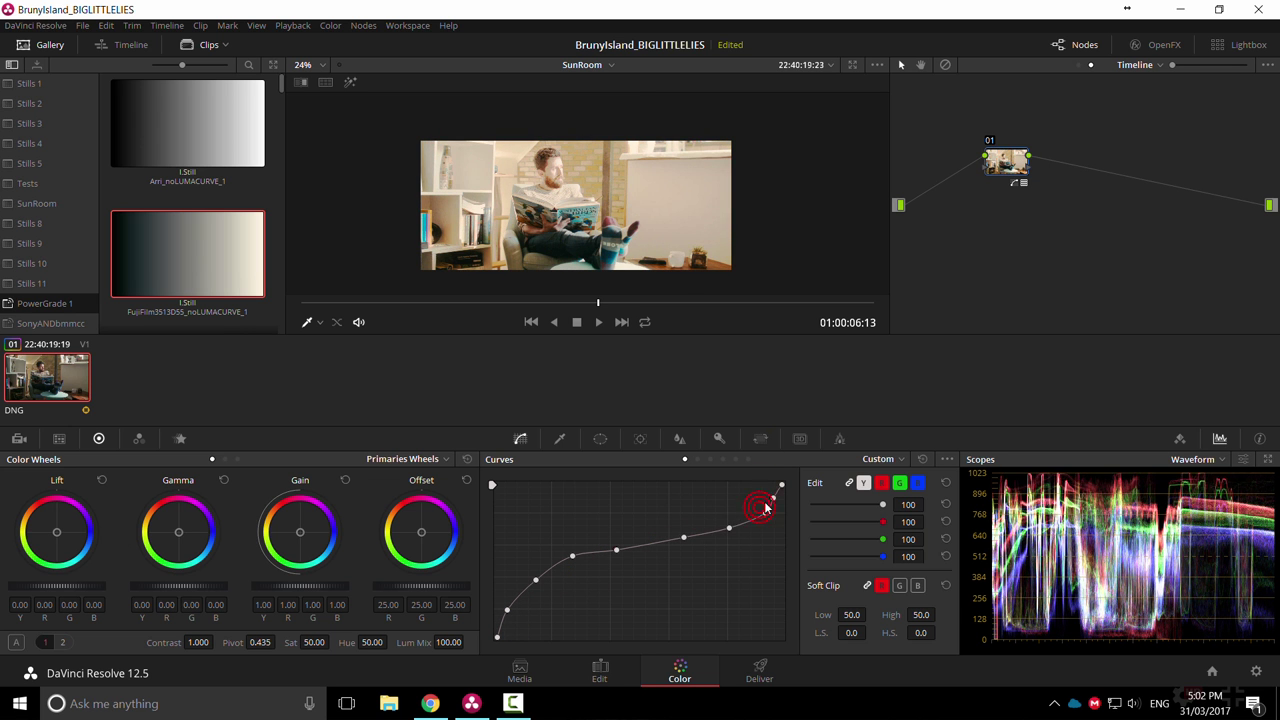
Remove the LUT node from the timeline graph, leaving no serial nodes in it.
right_click(1070, 249)
click(1086, 252)
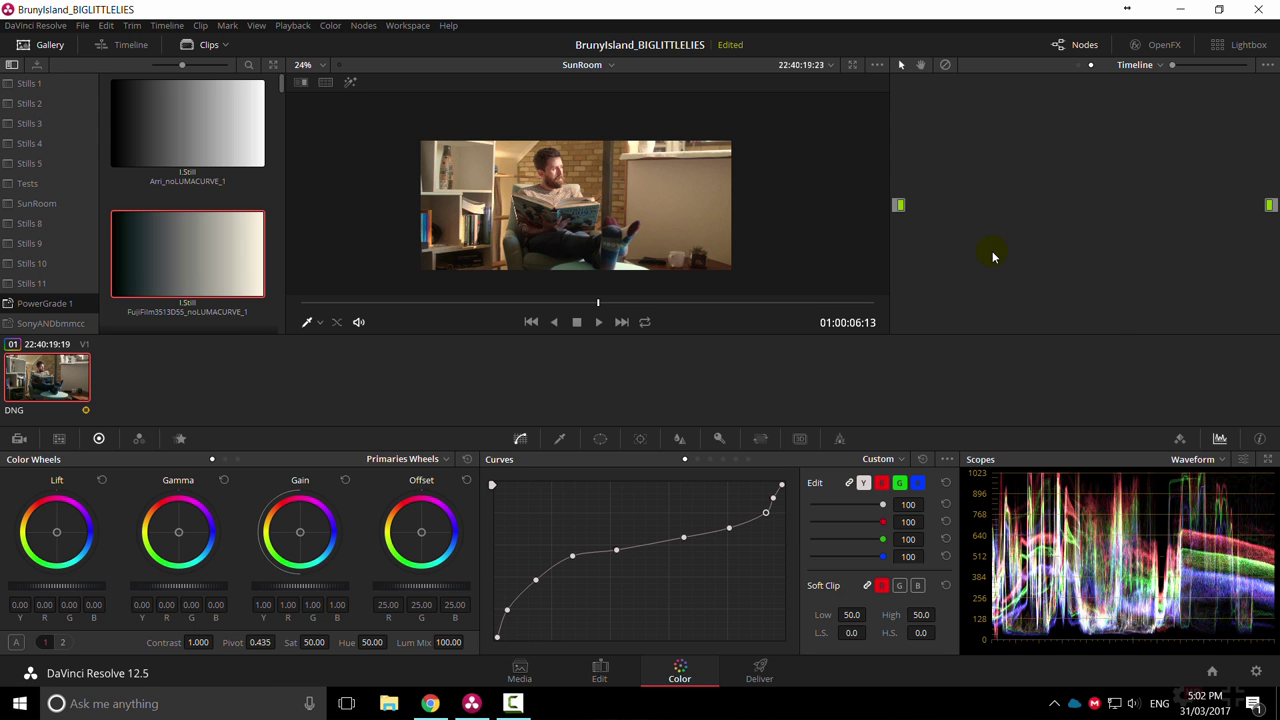
key(alt+s)
click(1012, 152)
key(Delete)
Try applying the FujiFilm3513D55_noLUMACURVE_1 still to a new timeline node and connecting its output, and undo the attempt.
drag(214, 284, 203, 266)
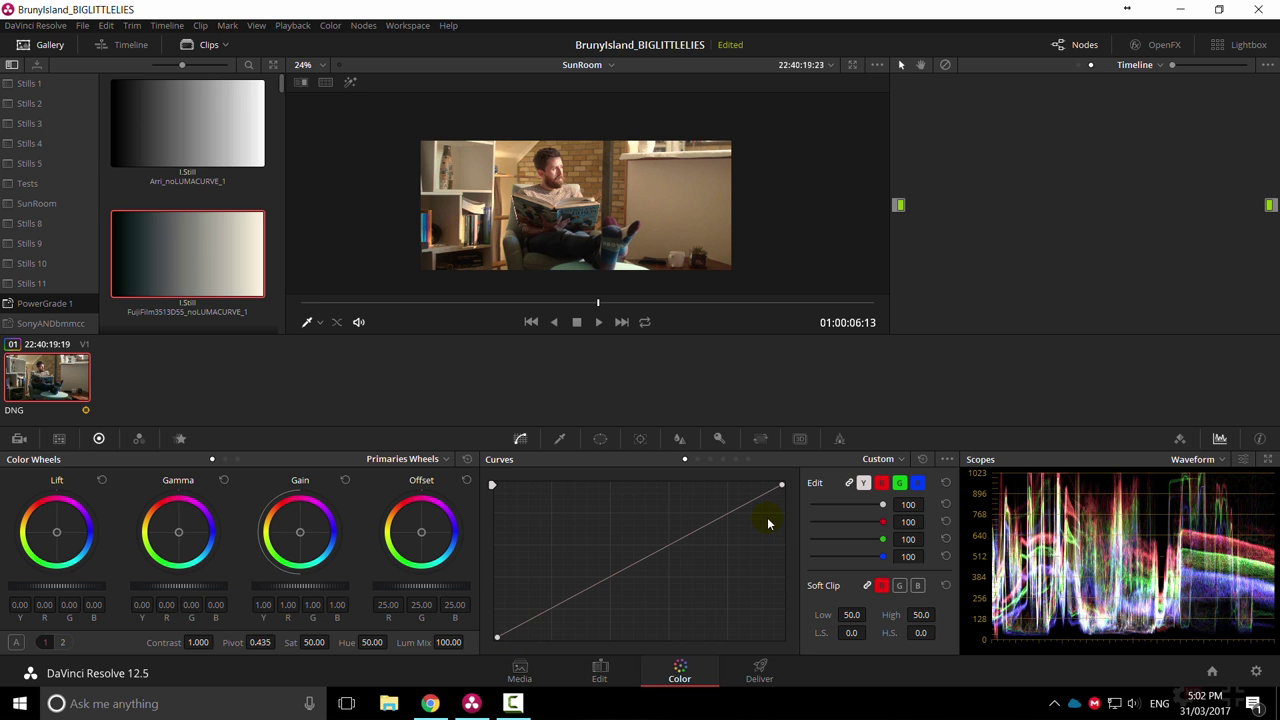
click(186, 264)
key(alt+s)
middle_click(186, 259)
click(186, 255)
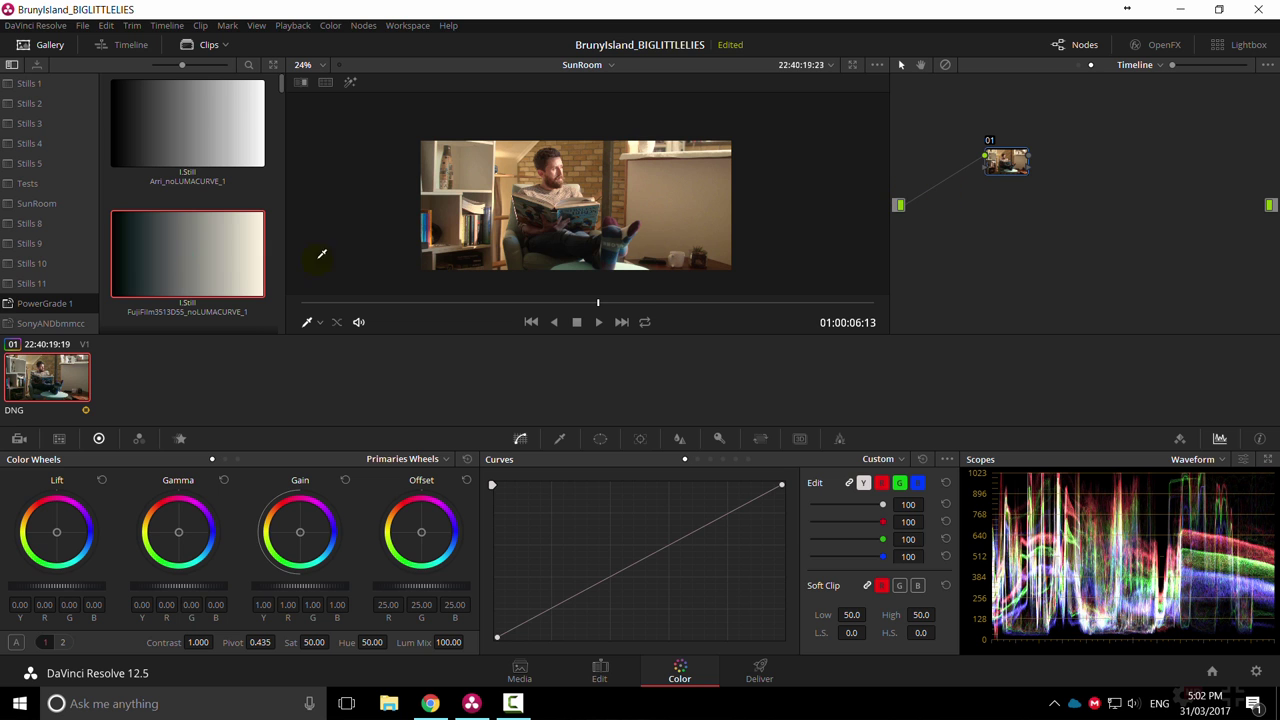
click(218, 267)
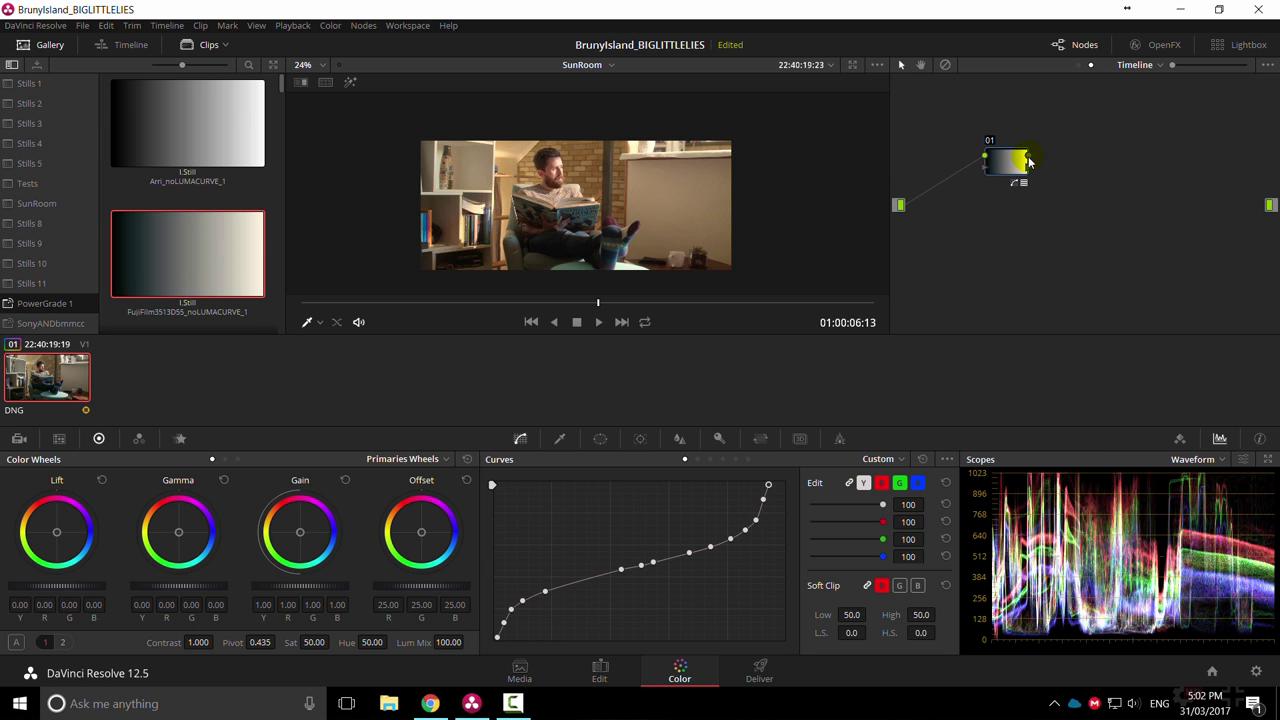
drag(1028, 157, 1271, 208)
drag(1028, 166, 1270, 205)
key(ctrl+z)
key(ctrl+z)
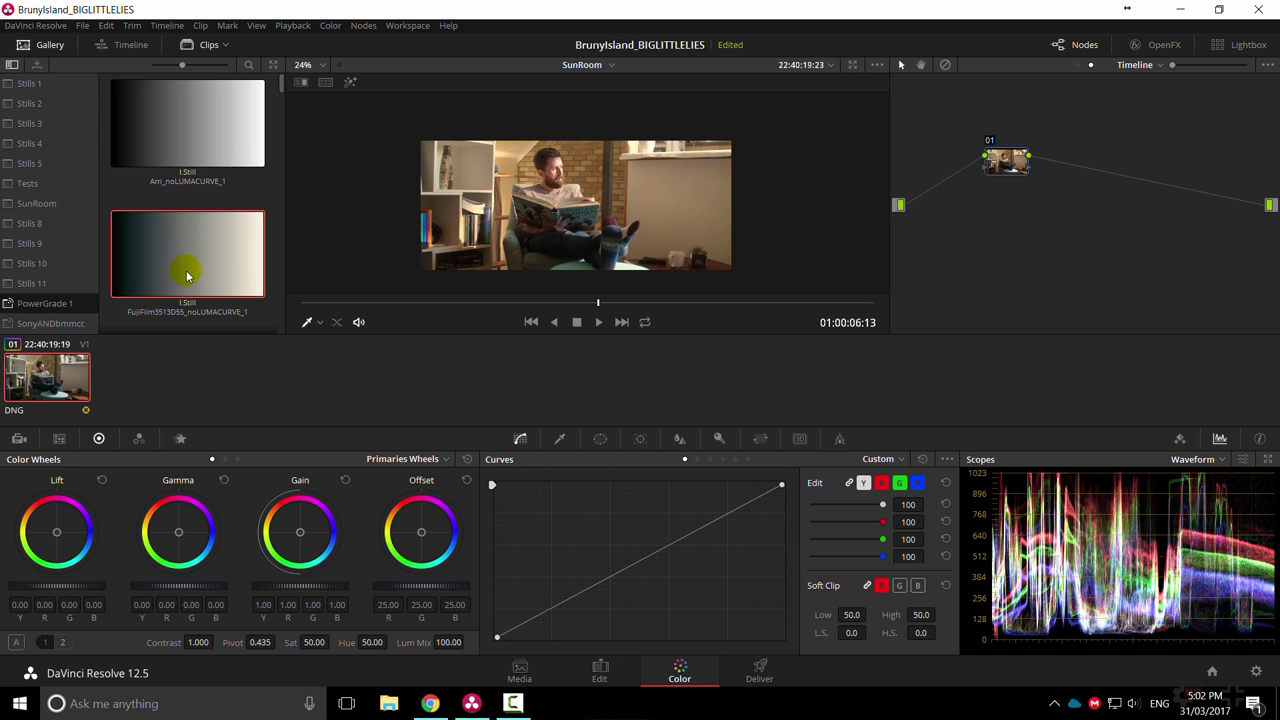
Apply the FujiFilm3513D55_noLUMACURVE_1 grade to timeline node 01 and delete that node again.
drag(192, 271, 1007, 162)
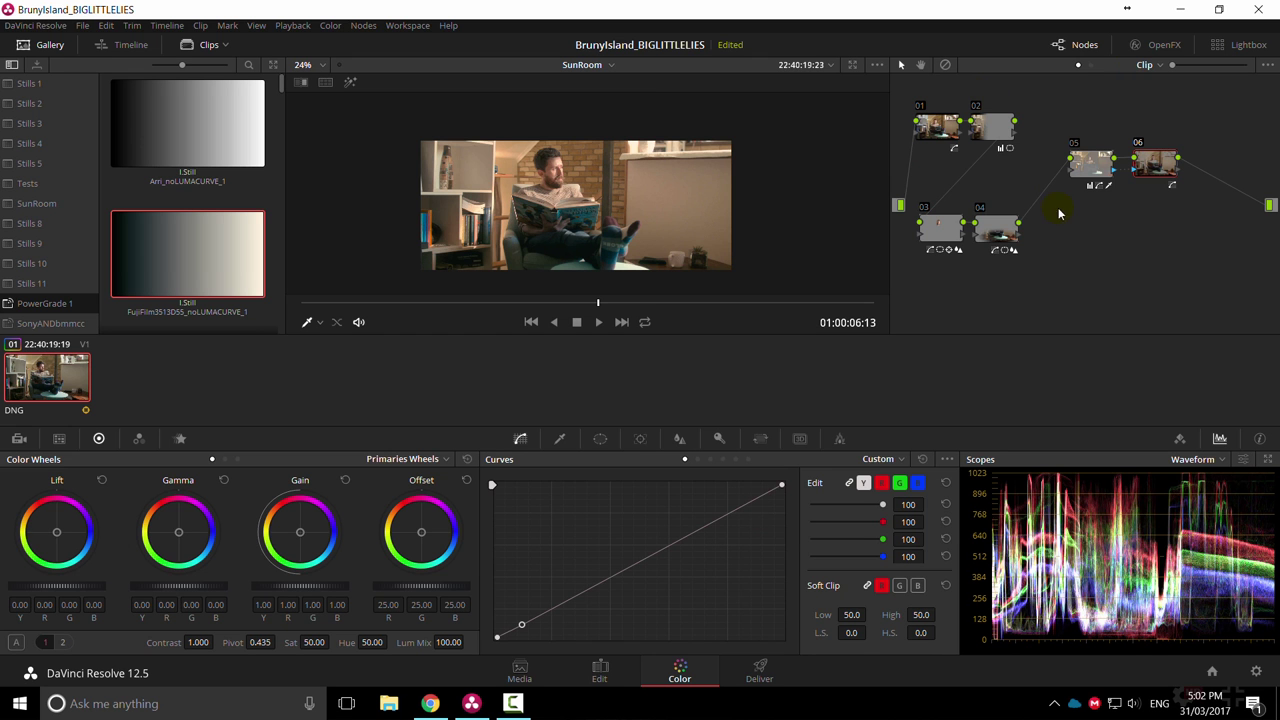
click(1091, 65)
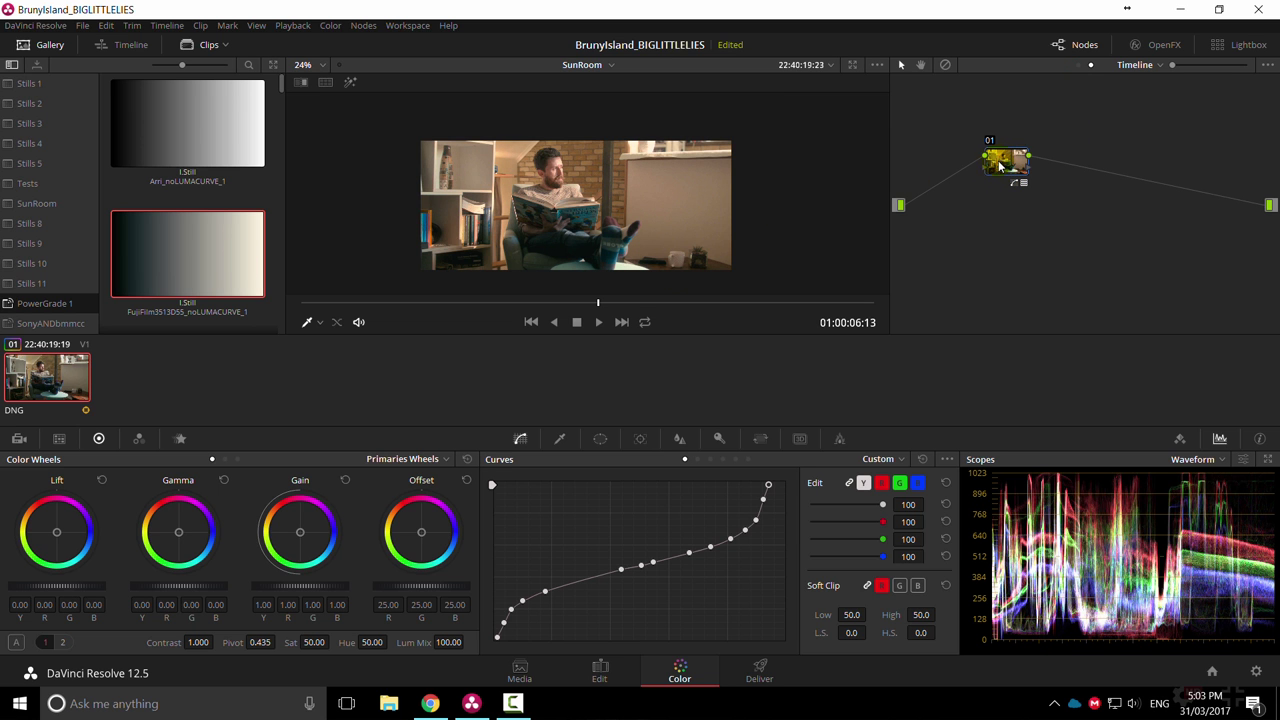
key(Delete)
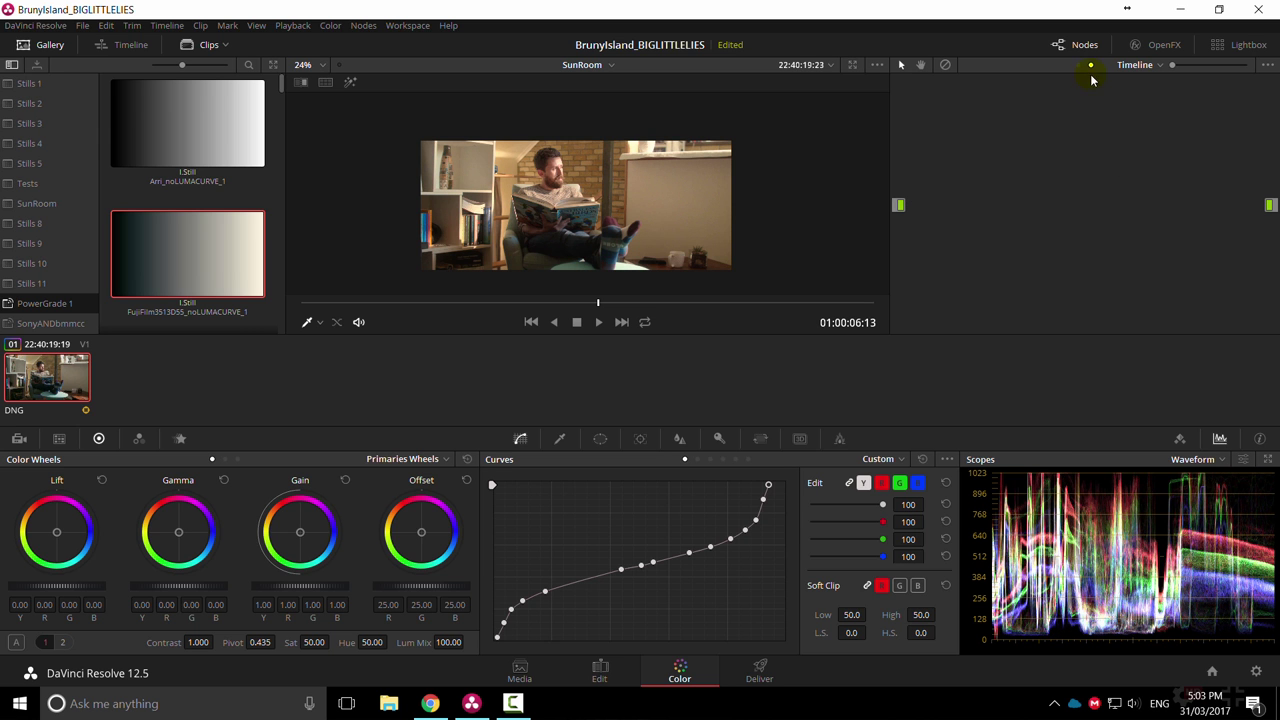
In the clip graph, make room before node 01, insert serial node 07 there, and add a parallel node below it.
click(1078, 64)
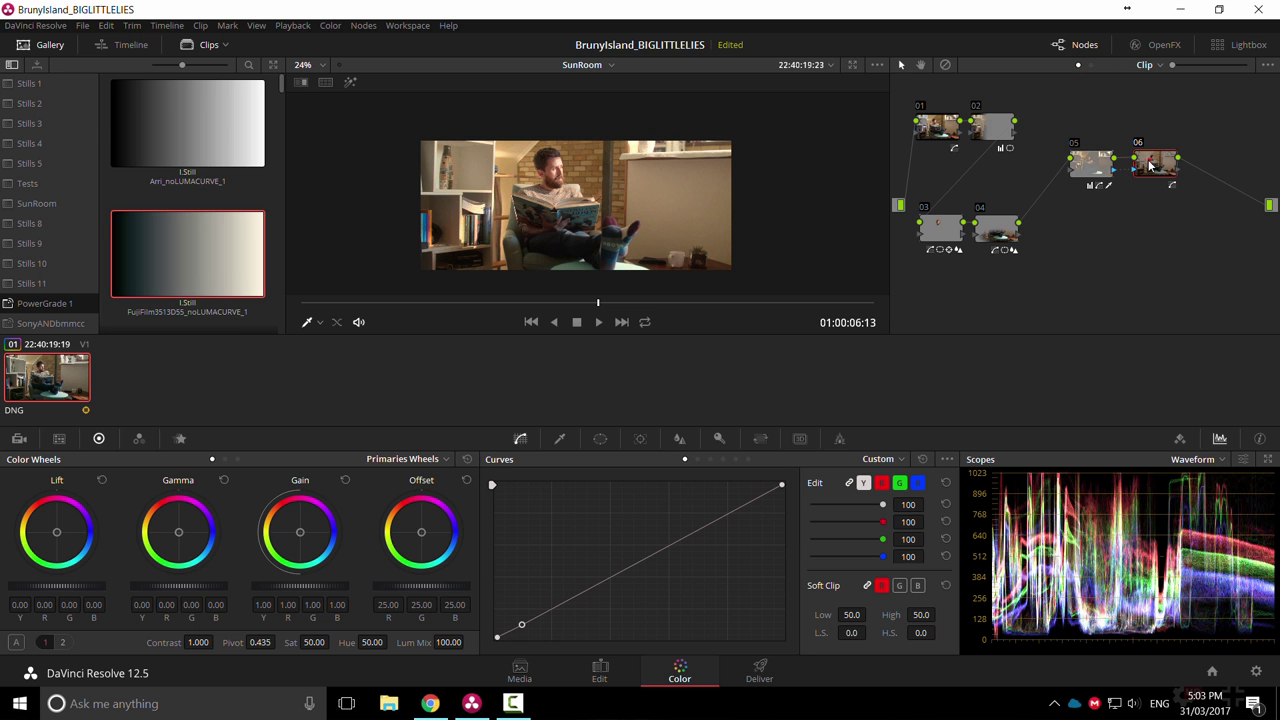
drag(938, 125, 1032, 120)
click(1033, 120)
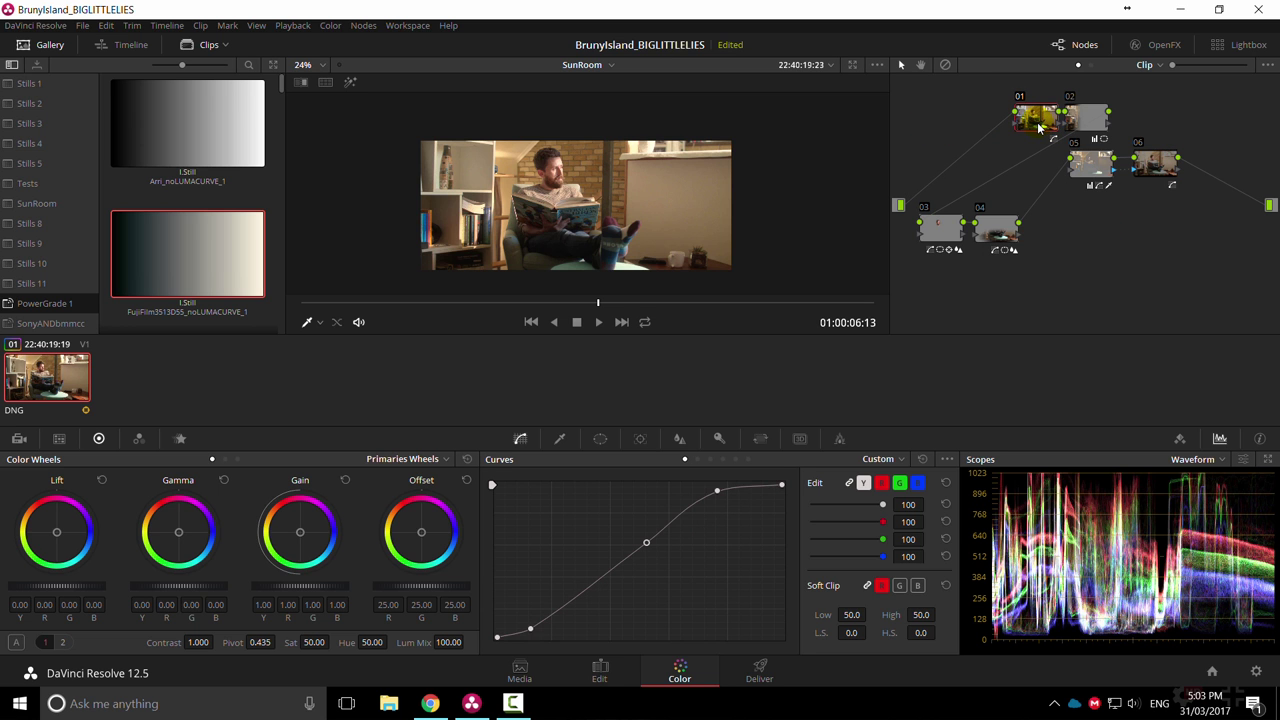
key(shift+s)
drag(1038, 166, 942, 126)
key(alt+p)
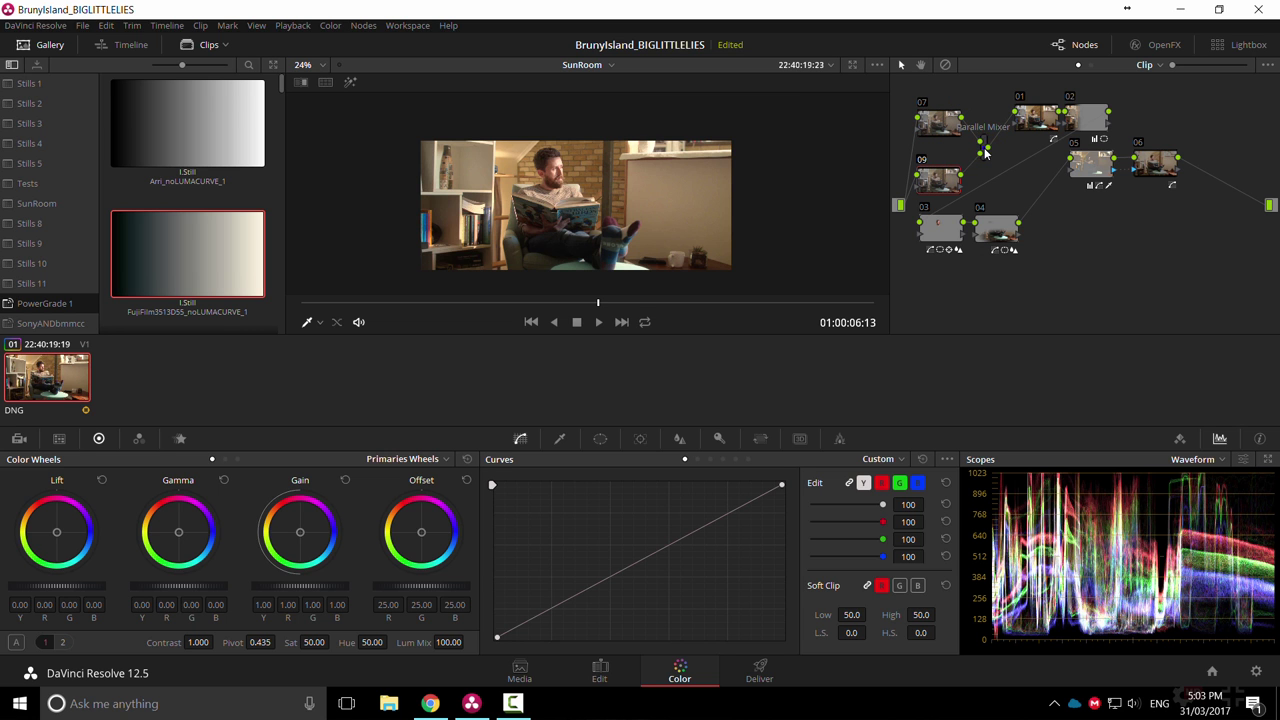
Morph the Parallel Mixer into a Layer Mixer and set its composite mode to Add.
right_click(983, 147)
click(1062, 213)
right_click(984, 150)
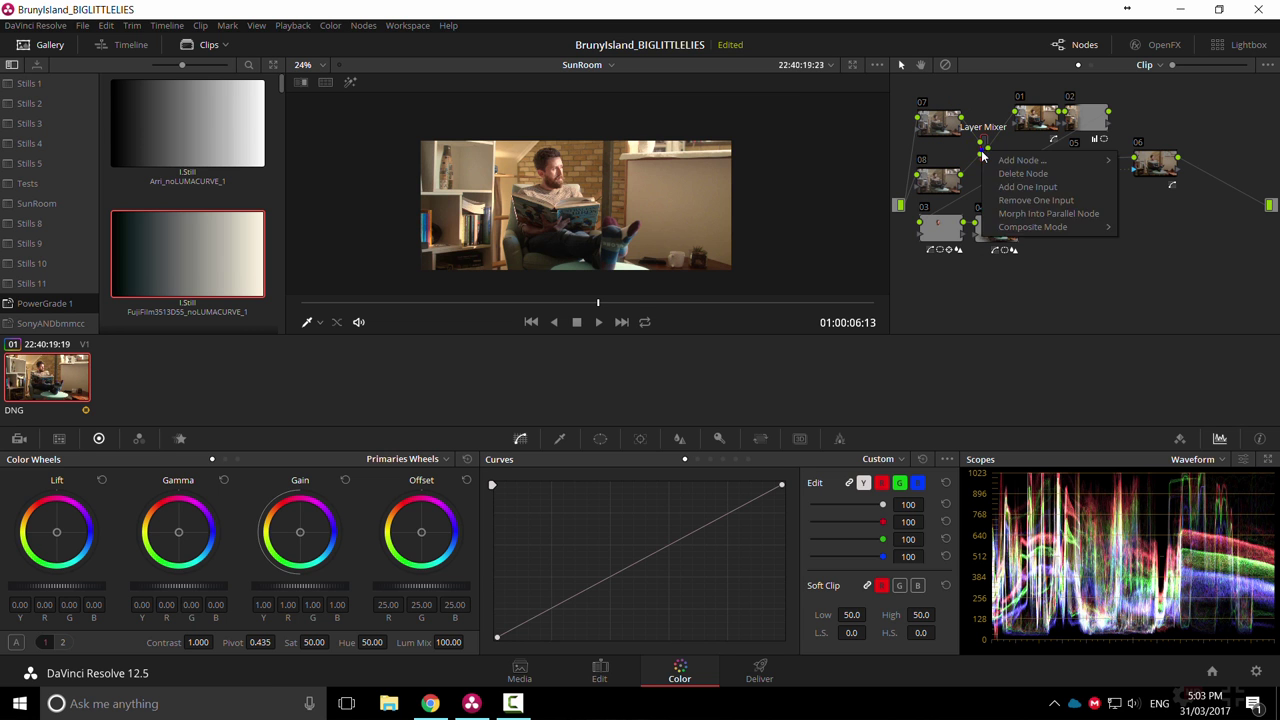
mouse_move(1028, 228)
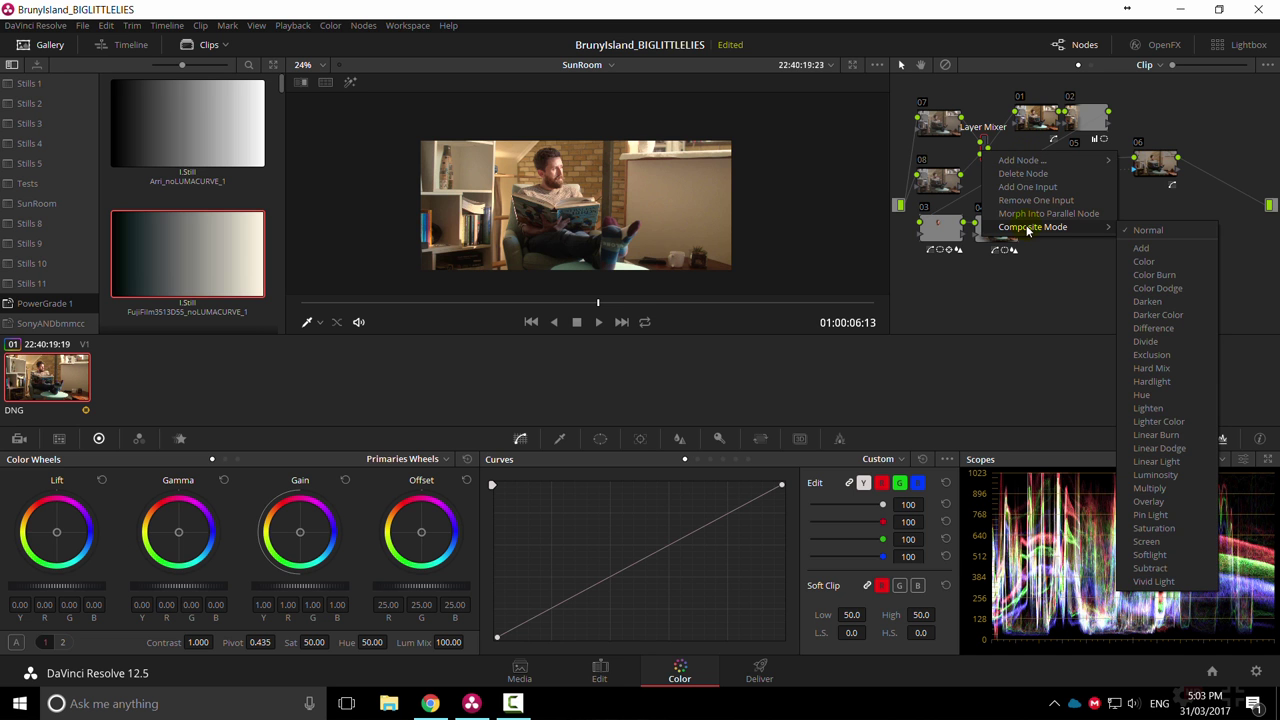
click(1155, 250)
Show the RGB Mixer for node 07 and check the Layer Mixer's composite mode.
click(932, 120)
click(19, 438)
click(138, 438)
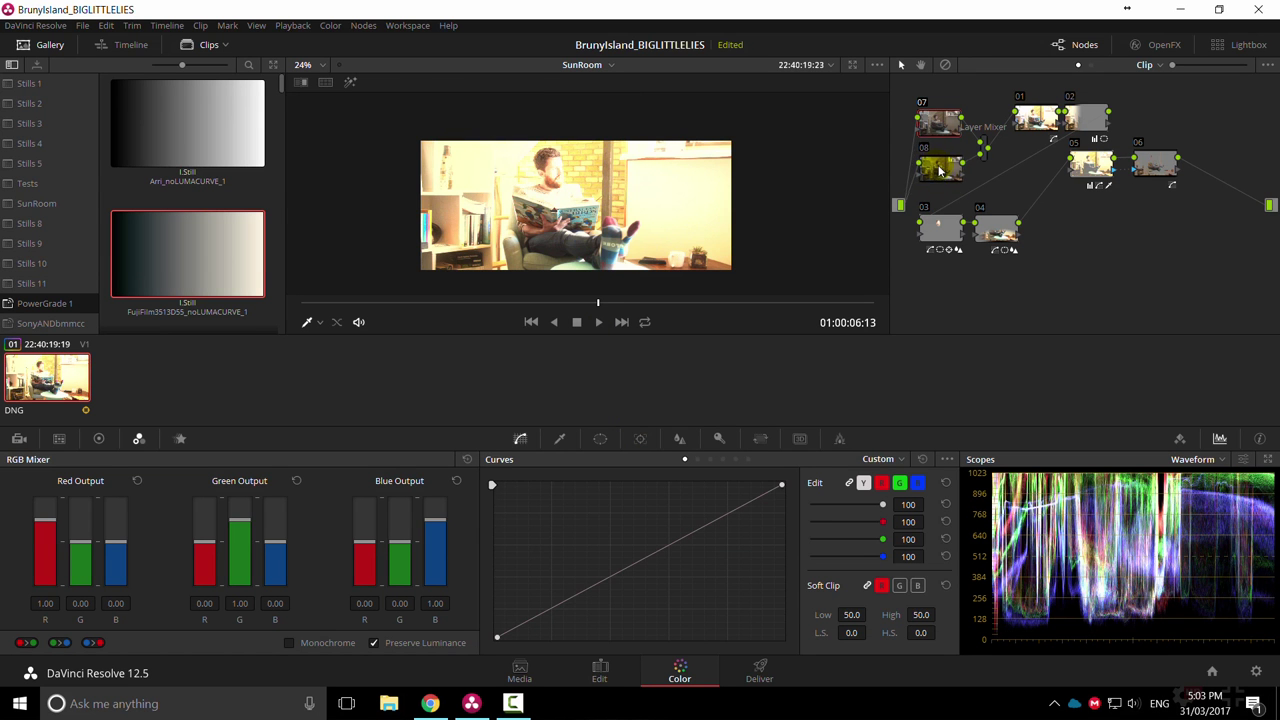
right_click(987, 147)
mouse_move(1035, 220)
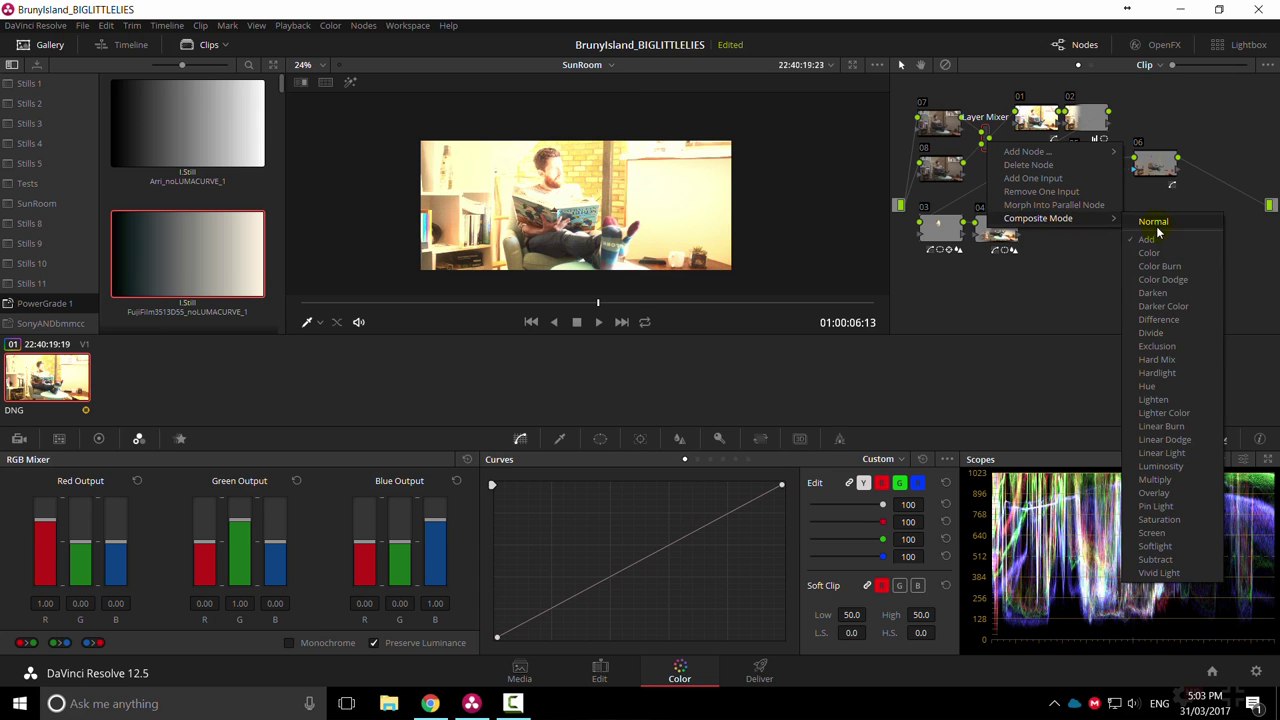
Lower node 07's luminance (Y) gain to 0.01 using the Primaries Bars.
click(943, 123)
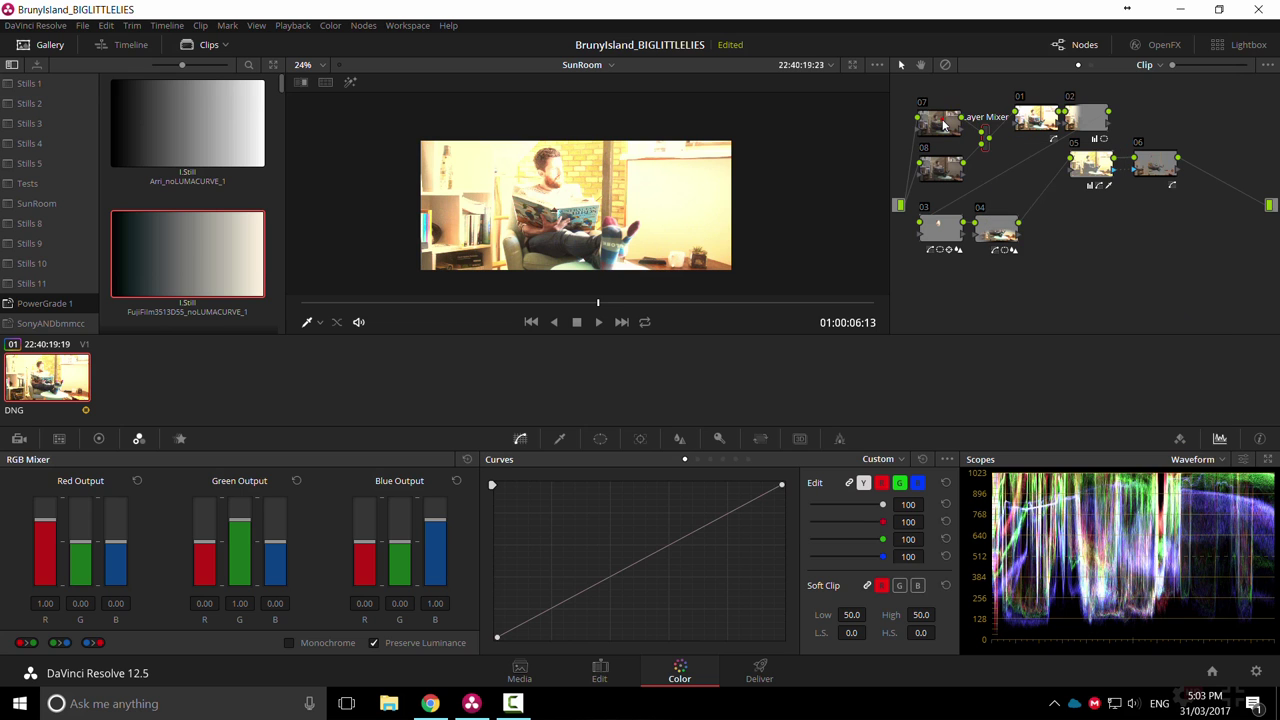
click(99, 438)
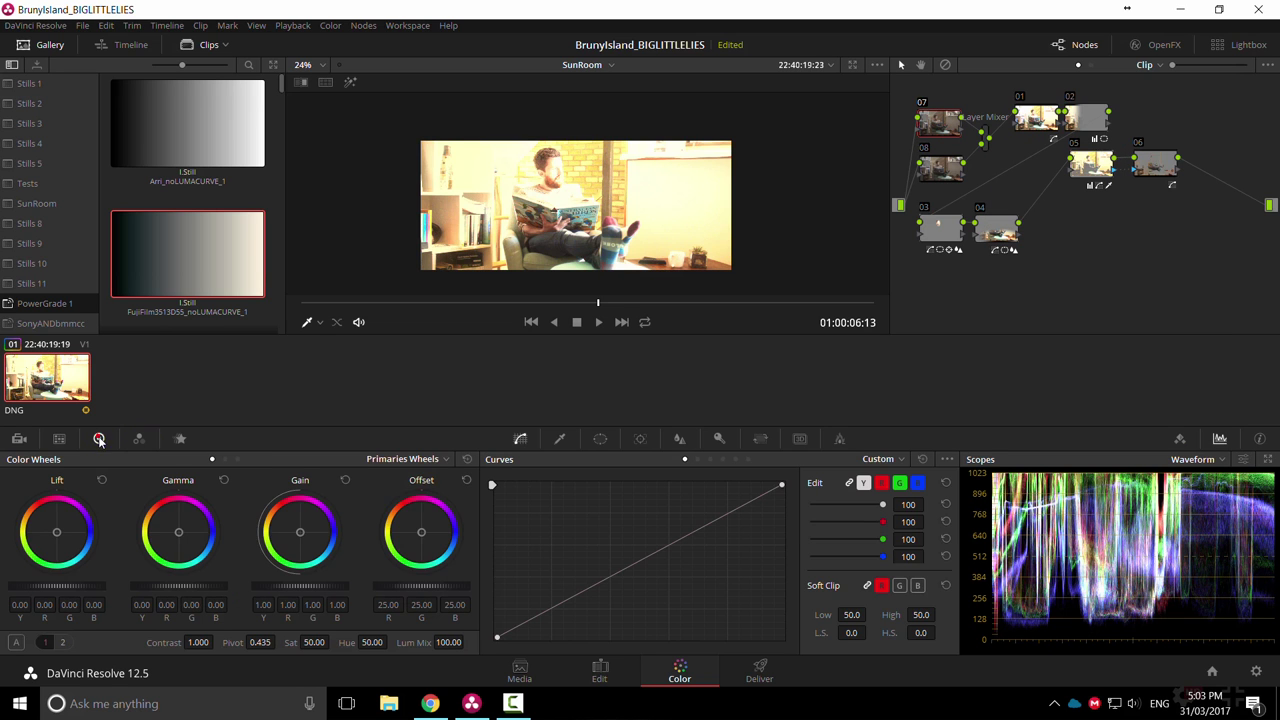
click(434, 459)
click(412, 494)
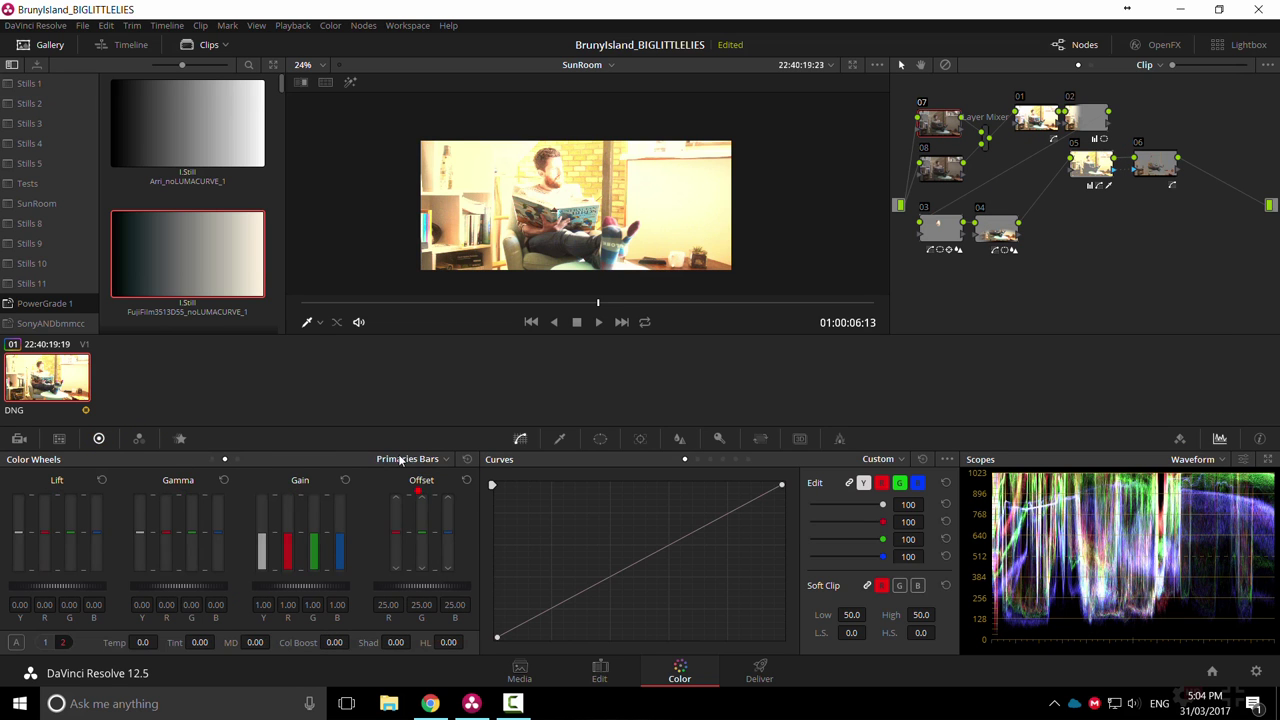
drag(266, 541, 263, 564)
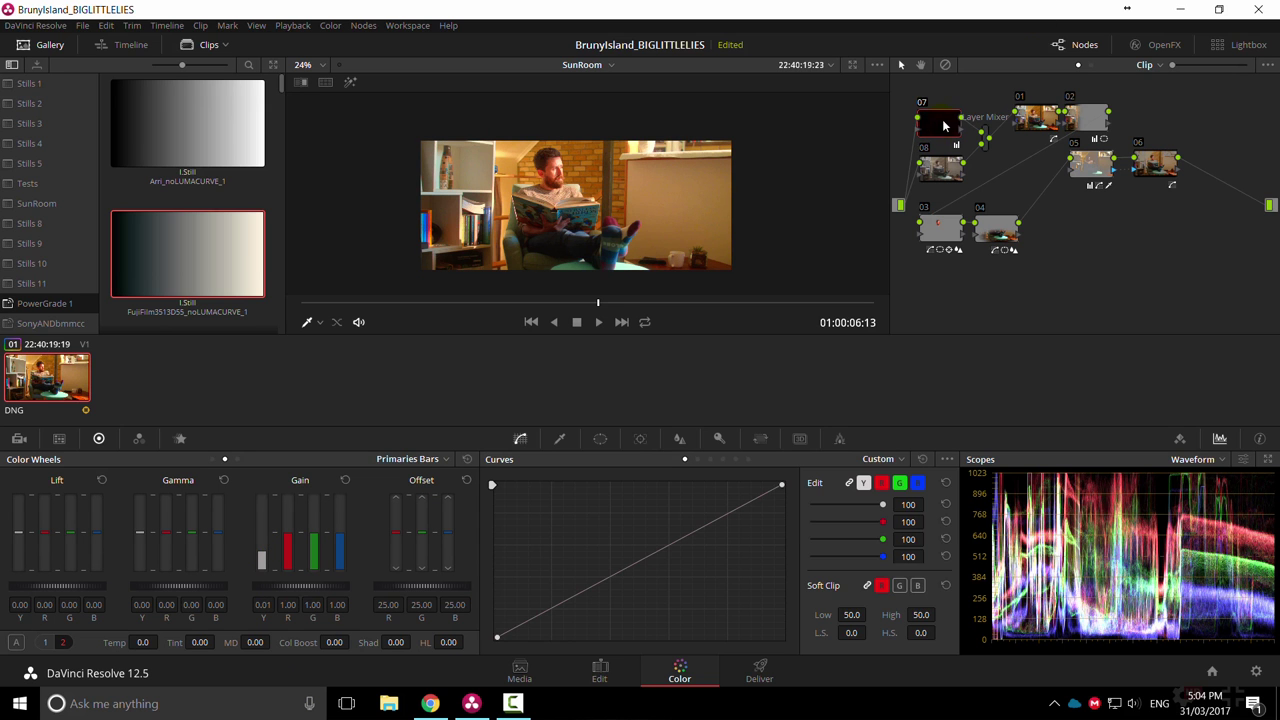
Desaturate node 08 completely by setting its saturation to 0.00 in the Primaries Wheels.
click(940, 170)
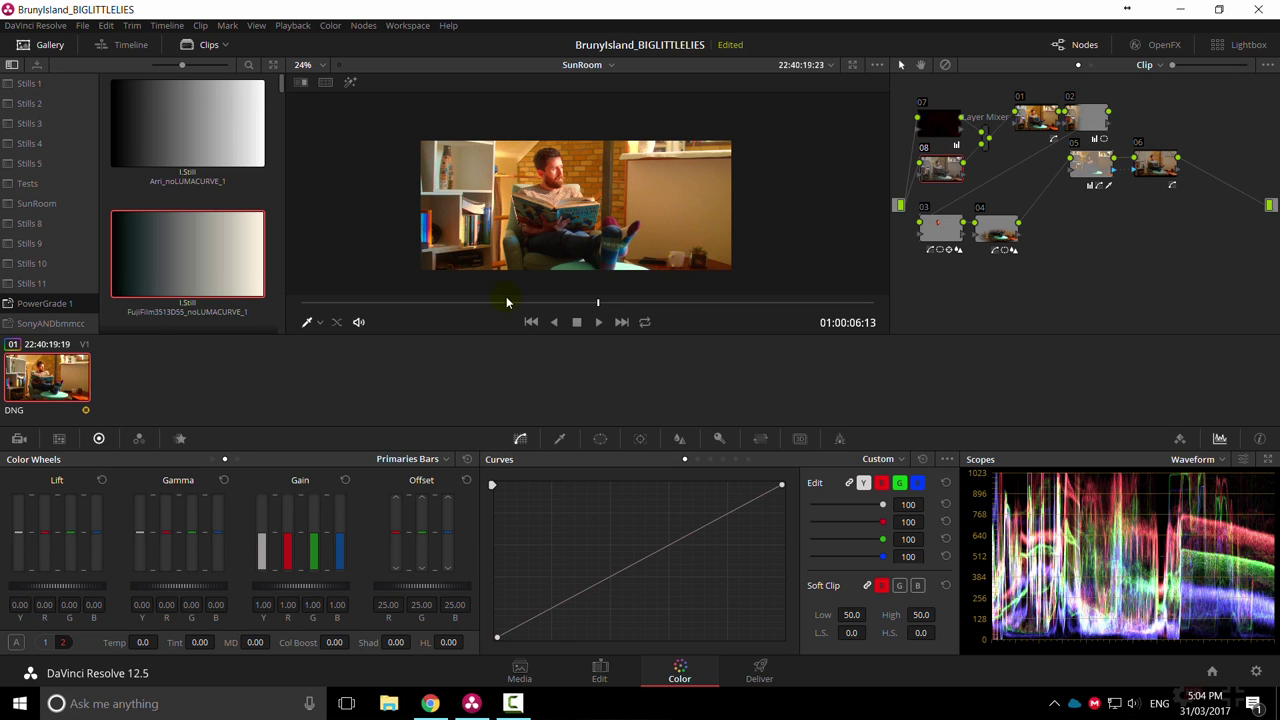
click(438, 459)
click(422, 483)
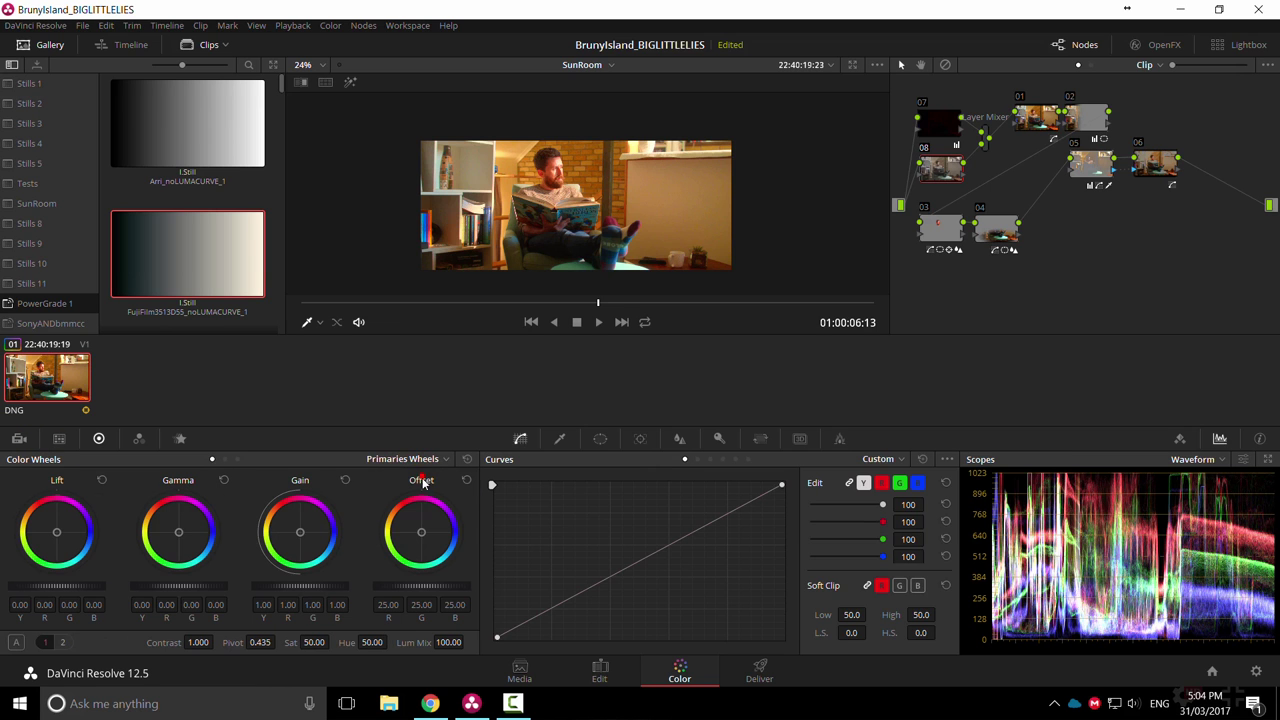
drag(315, 643, 262, 643)
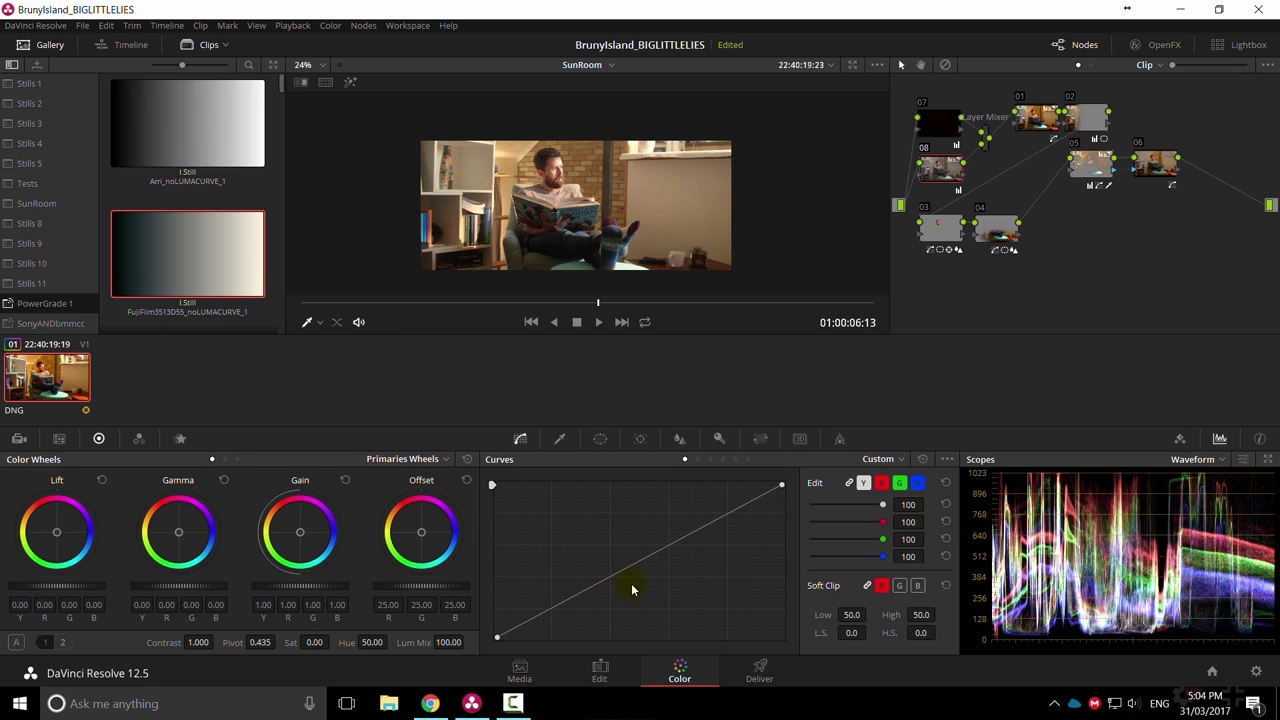
Set node 07's blur radius to 0.65 and move node 08 slightly further below node 07.
click(945, 122)
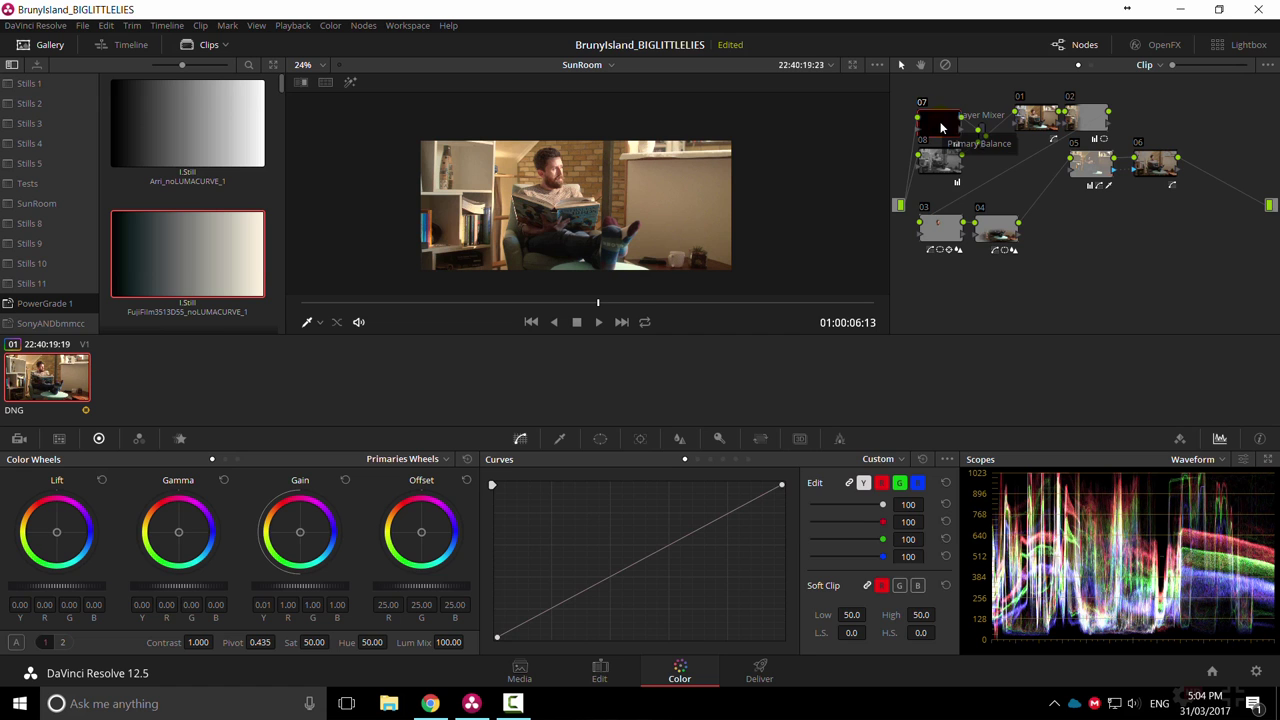
click(679, 438)
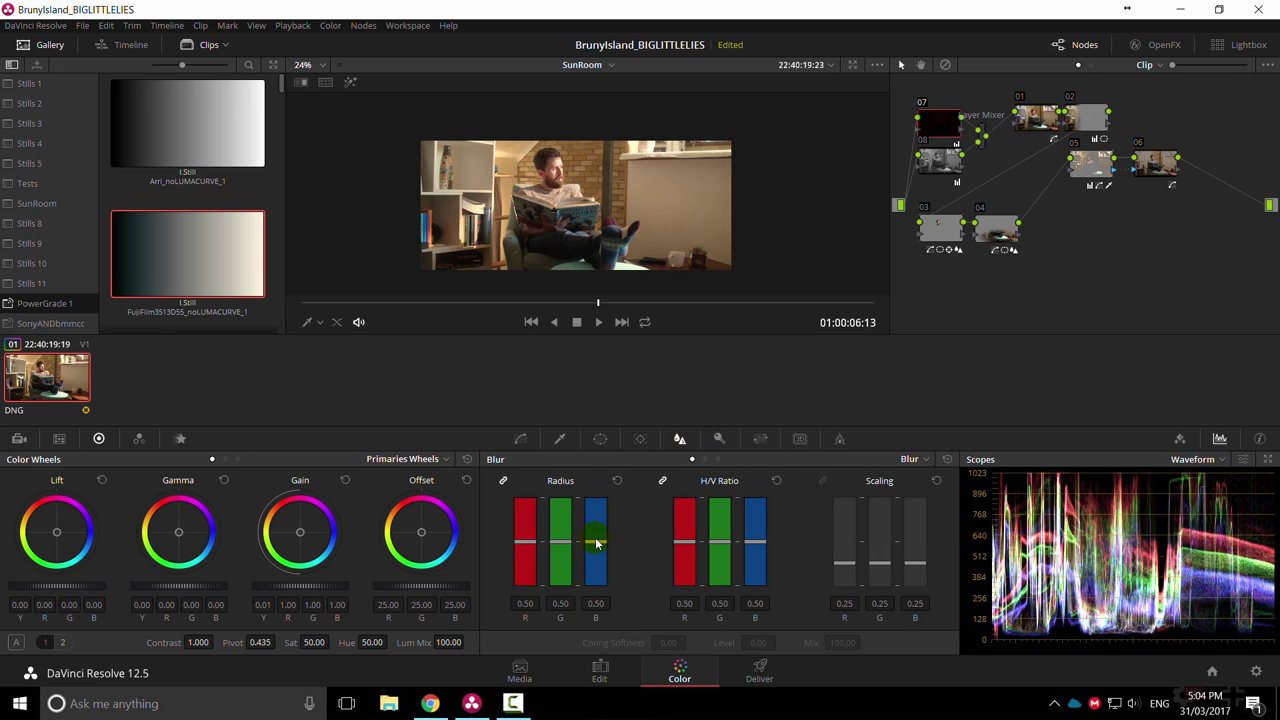
drag(595, 542, 598, 532)
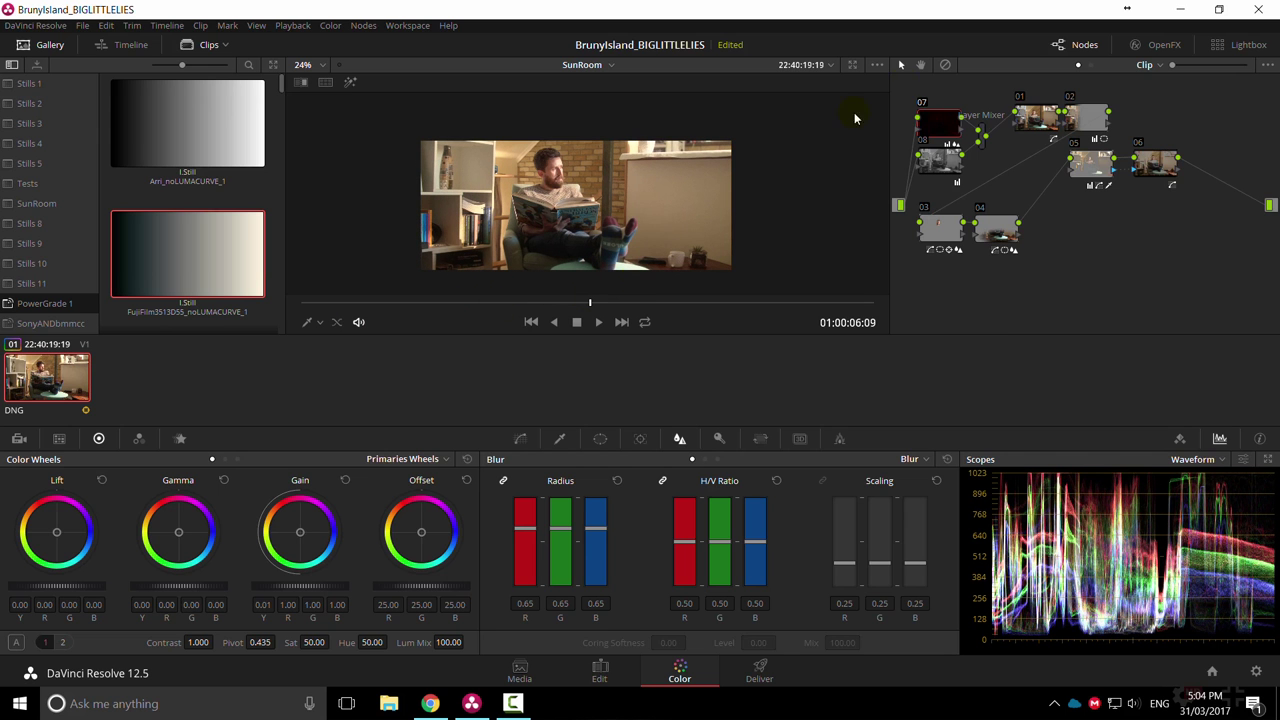
drag(944, 168, 943, 178)
click(940, 172)
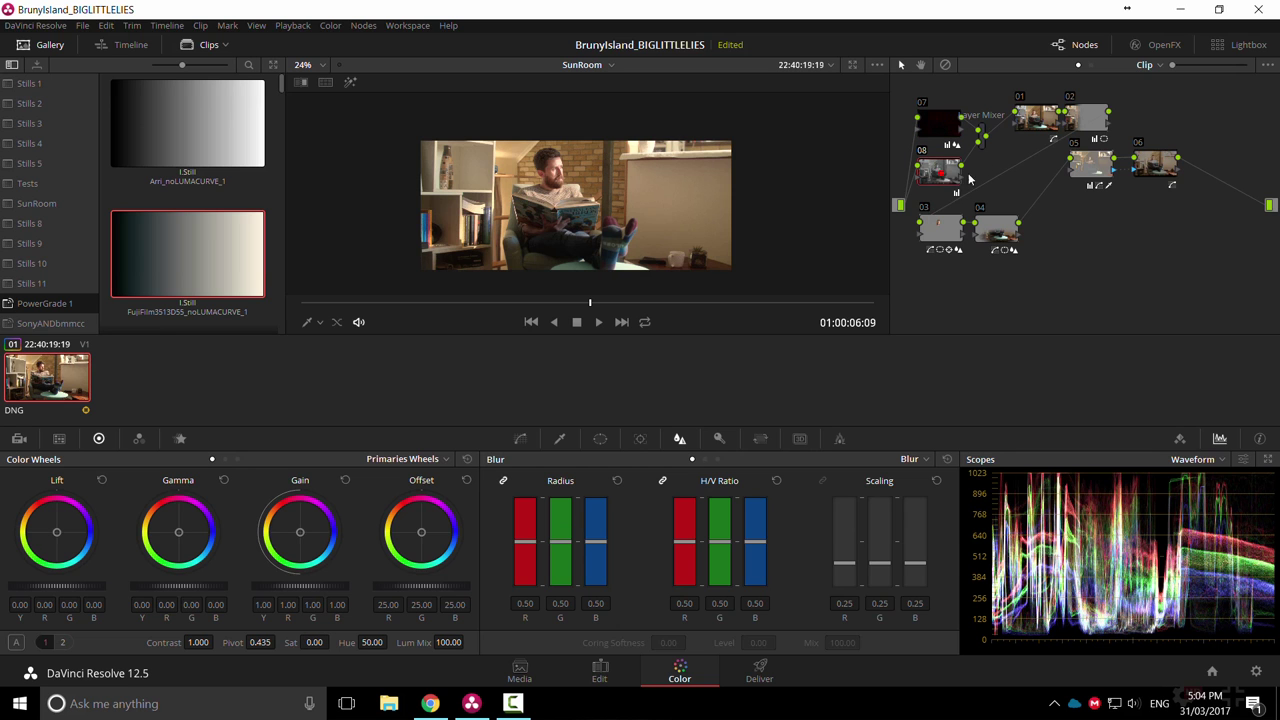
Try turning node 07 into a compound node, alone and together with the Layer Mixer, and undo both attempts.
right_click(940, 128)
click(999, 370)
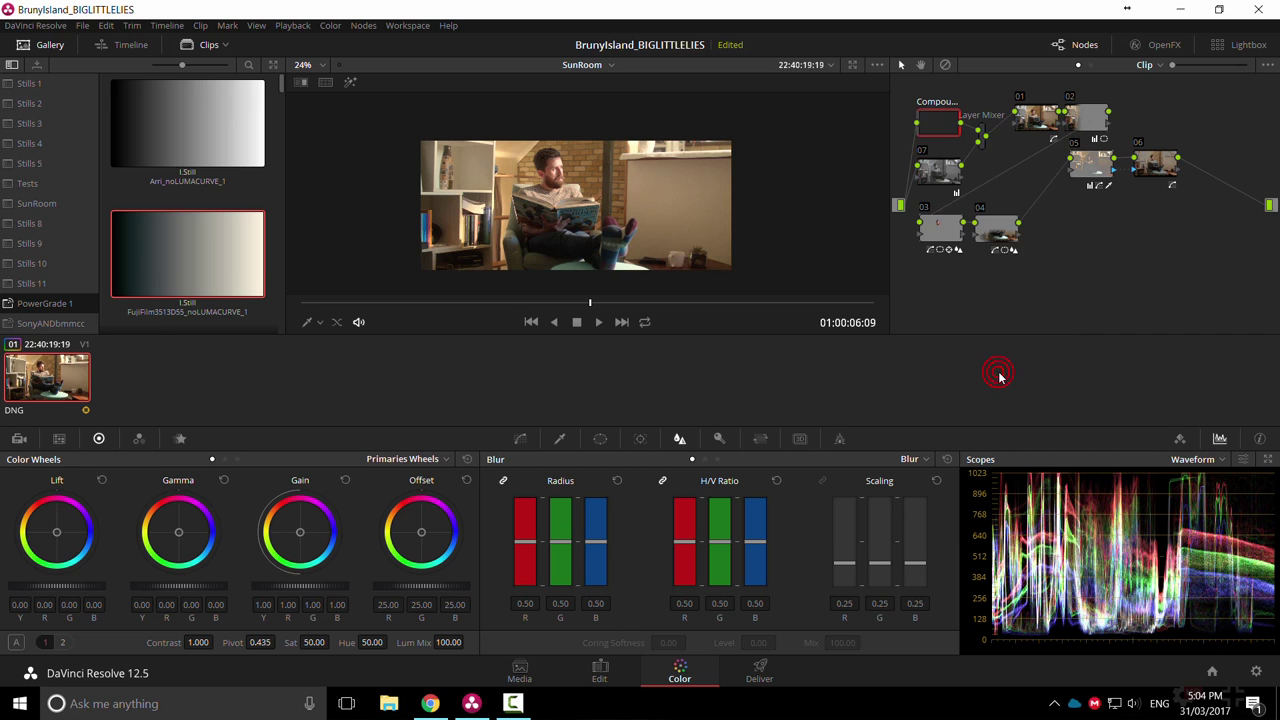
key(ctrl+z)
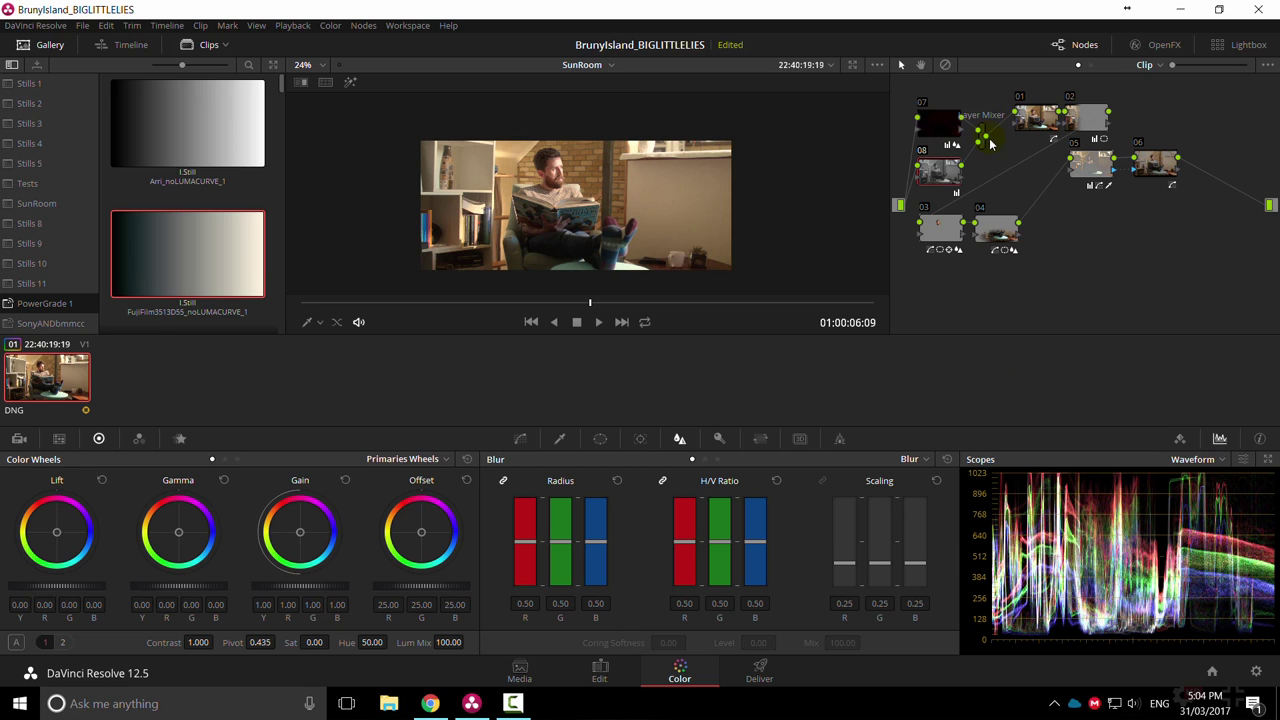
right_click(934, 124)
click(995, 368)
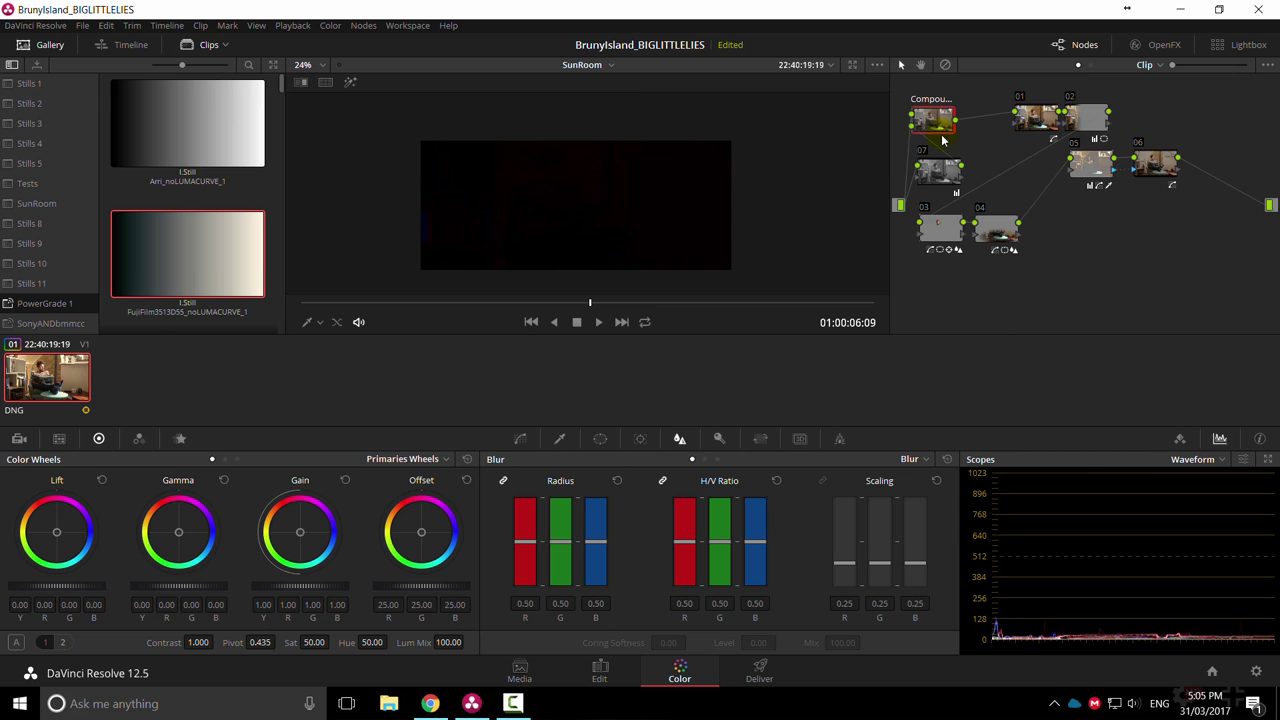
drag(940, 124, 954, 116)
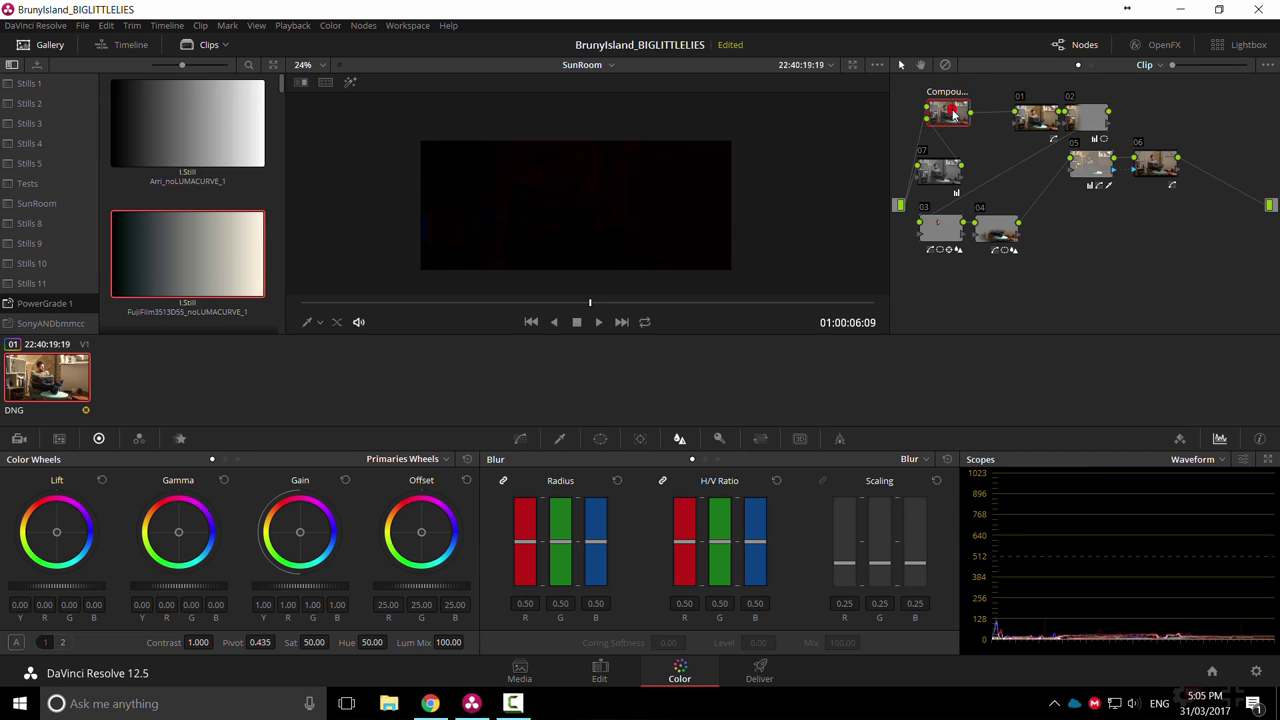
key(ctrl+z)
key(ctrl+z)
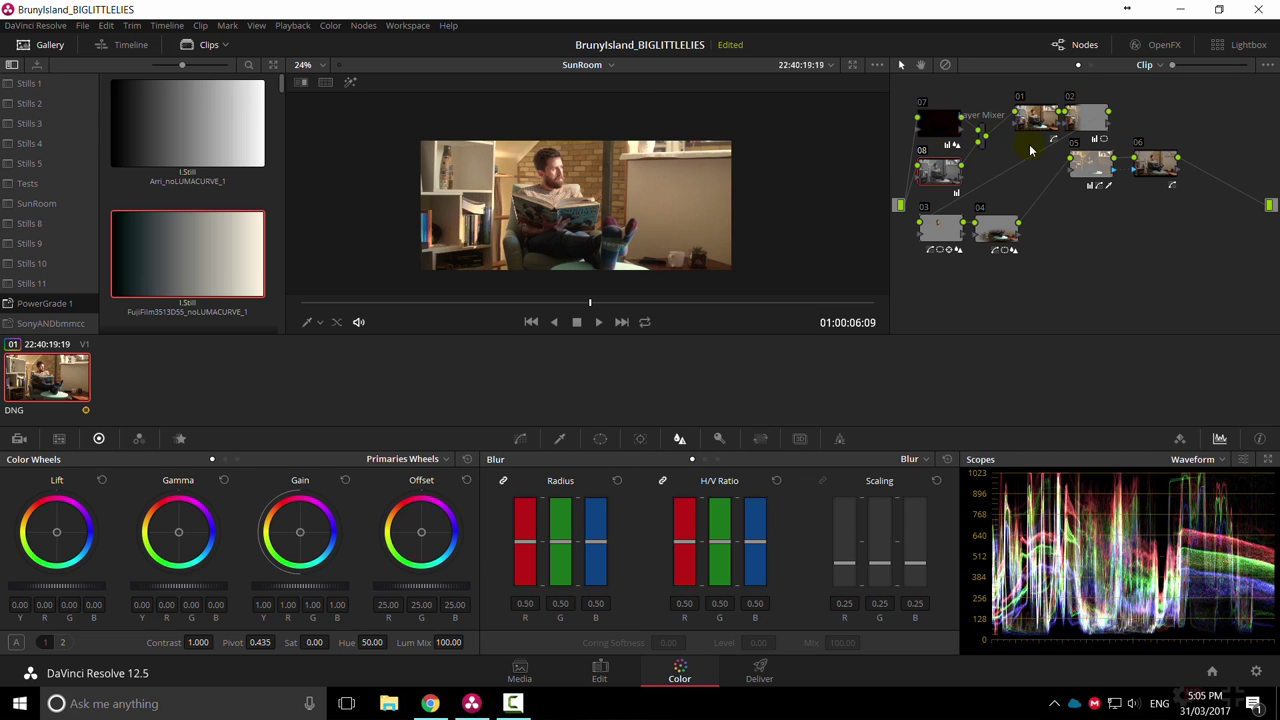
Add serial node 10 after node 06 and place it in the empty area below the other nodes.
click(1152, 163)
key(alt+s)
drag(1208, 204, 1091, 296)
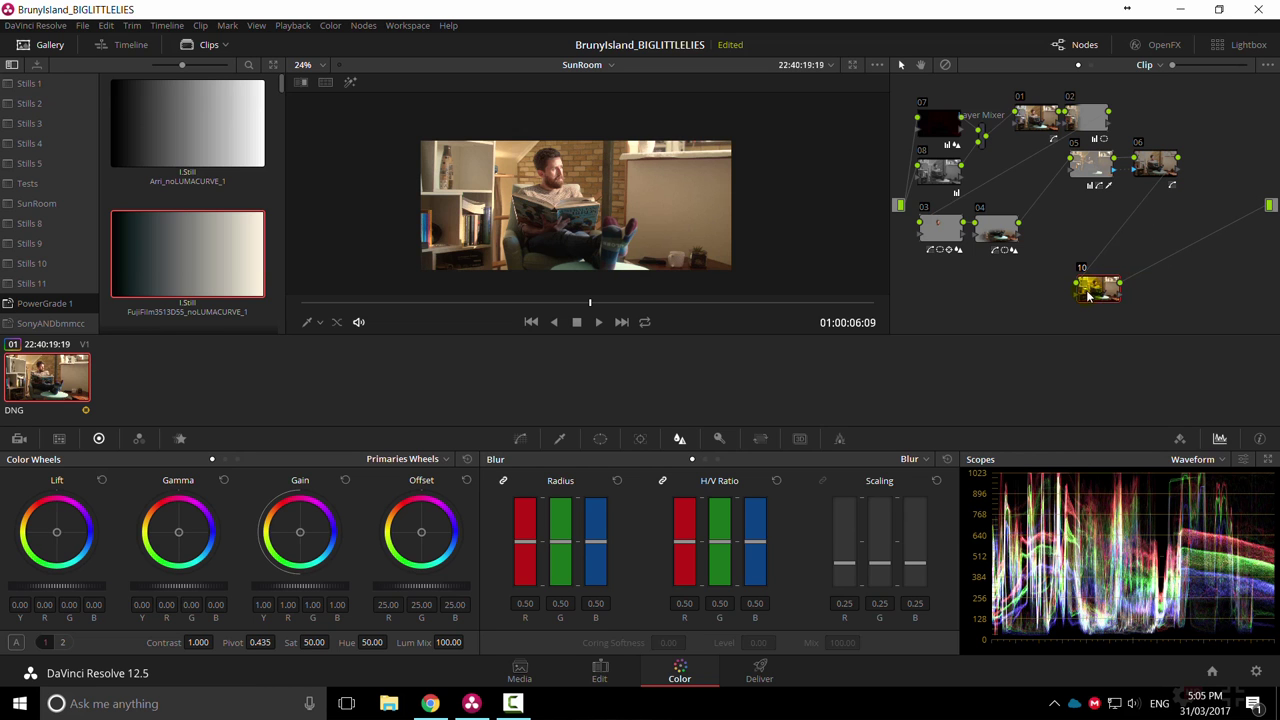
Reset node 10's trial curve point and pull the red curve down slightly with two points in the shadows and lower midtones.
click(562, 439)
click(521, 439)
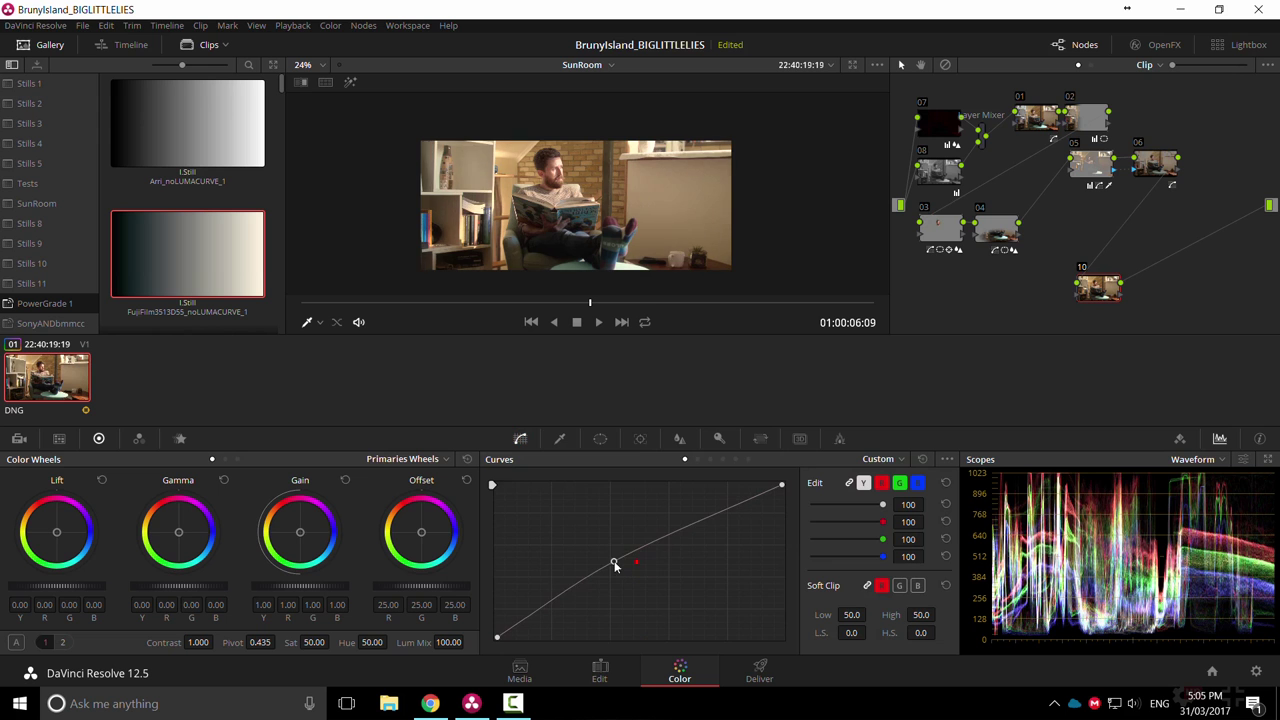
click(628, 561)
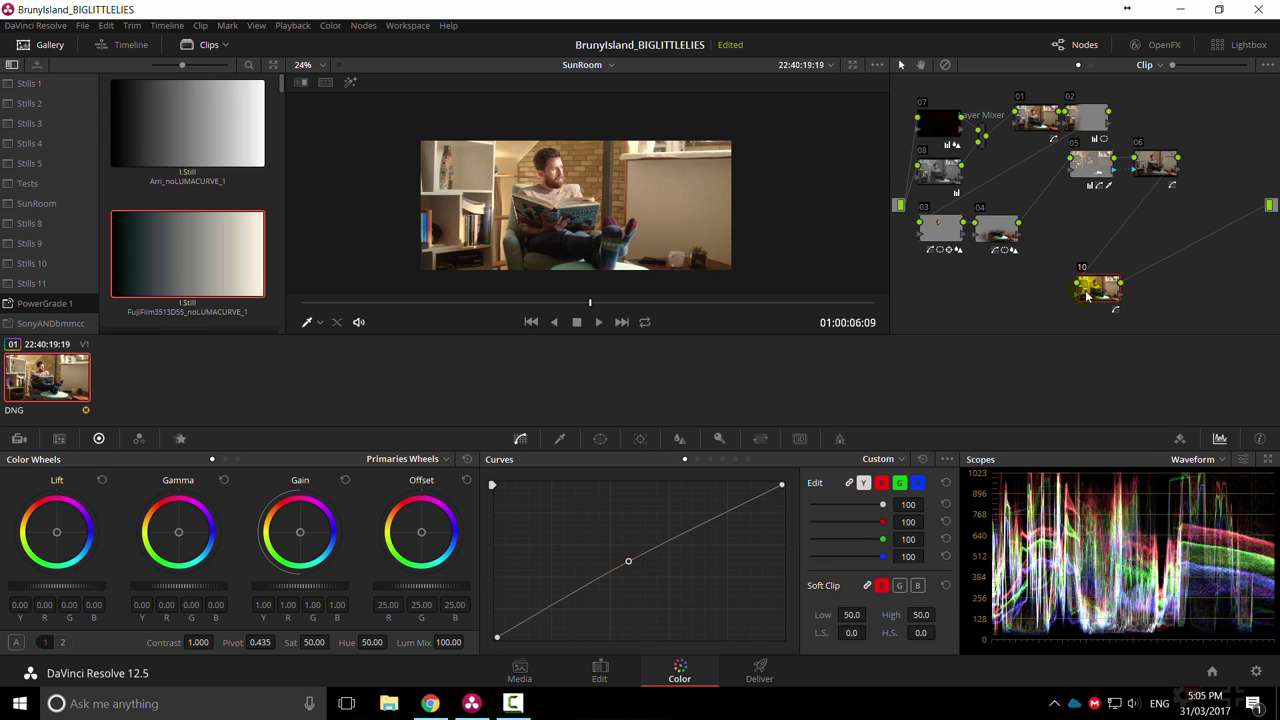
click(921, 459)
click(881, 483)
click(553, 610)
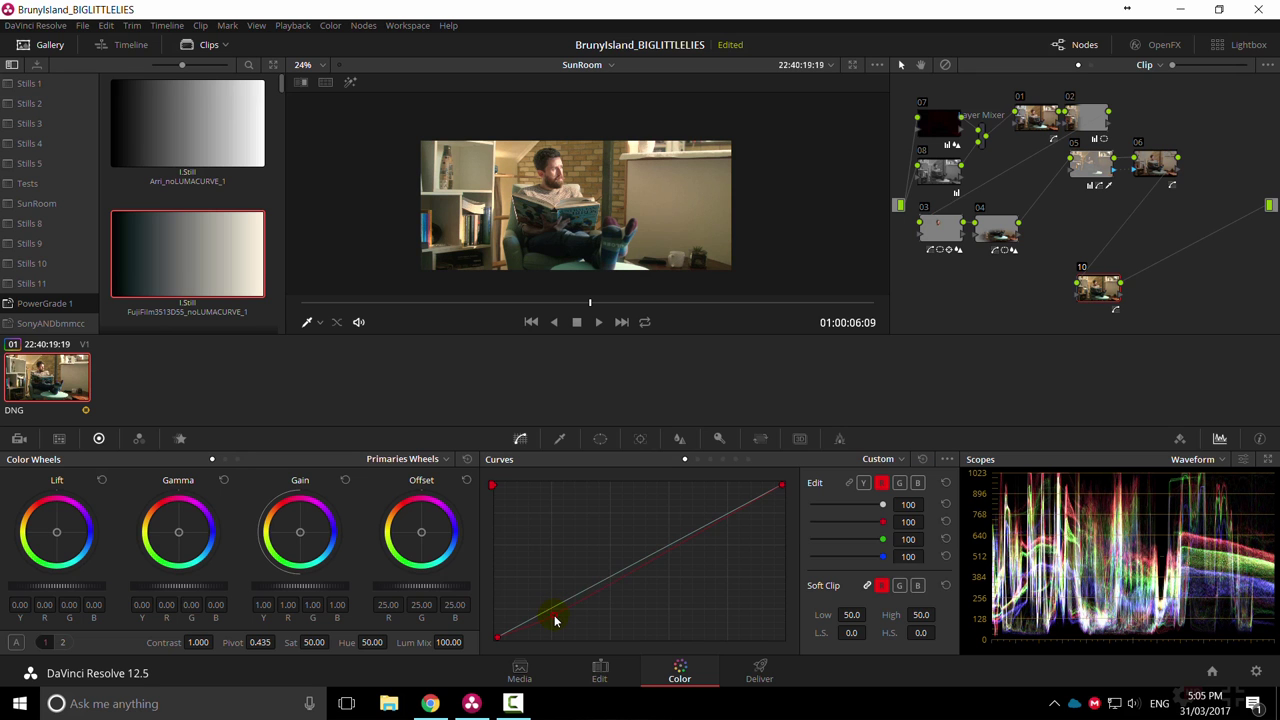
click(610, 586)
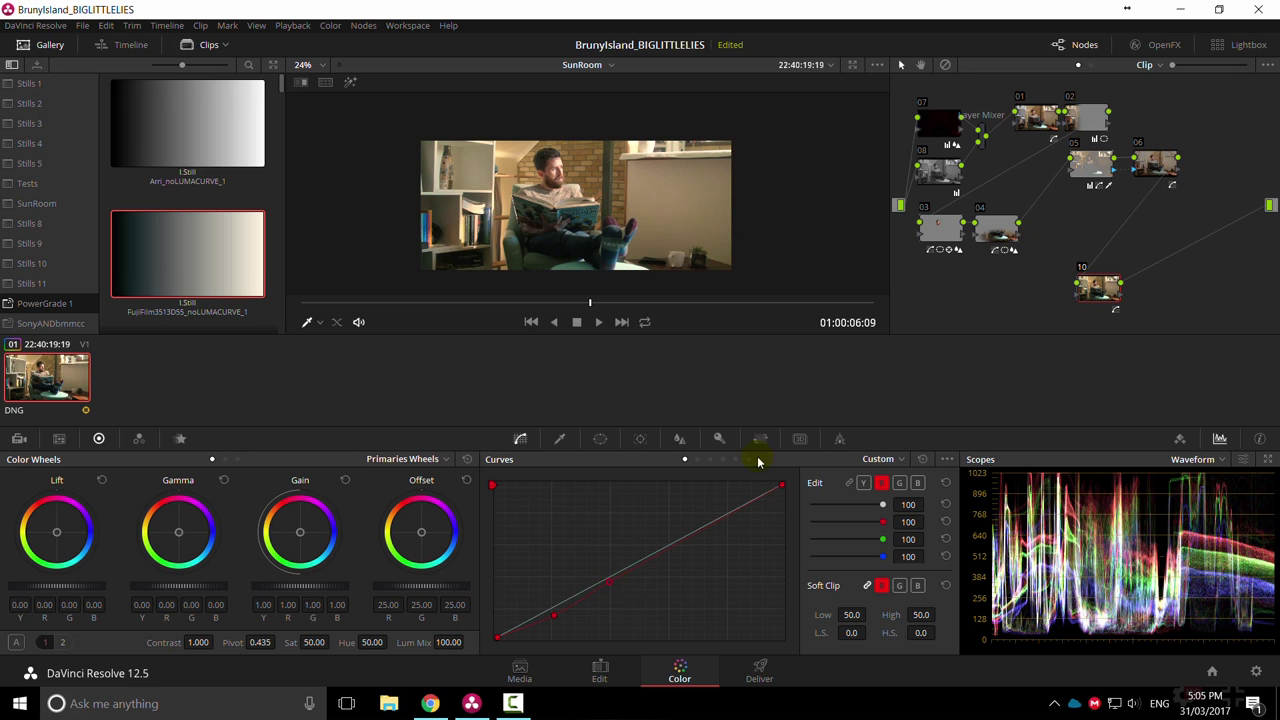
Add serial node 11 after node 10 and pull its blue curve down with two points in the highlights and upper midtones.
key(alt+s)
click(918, 483)
click(733, 515)
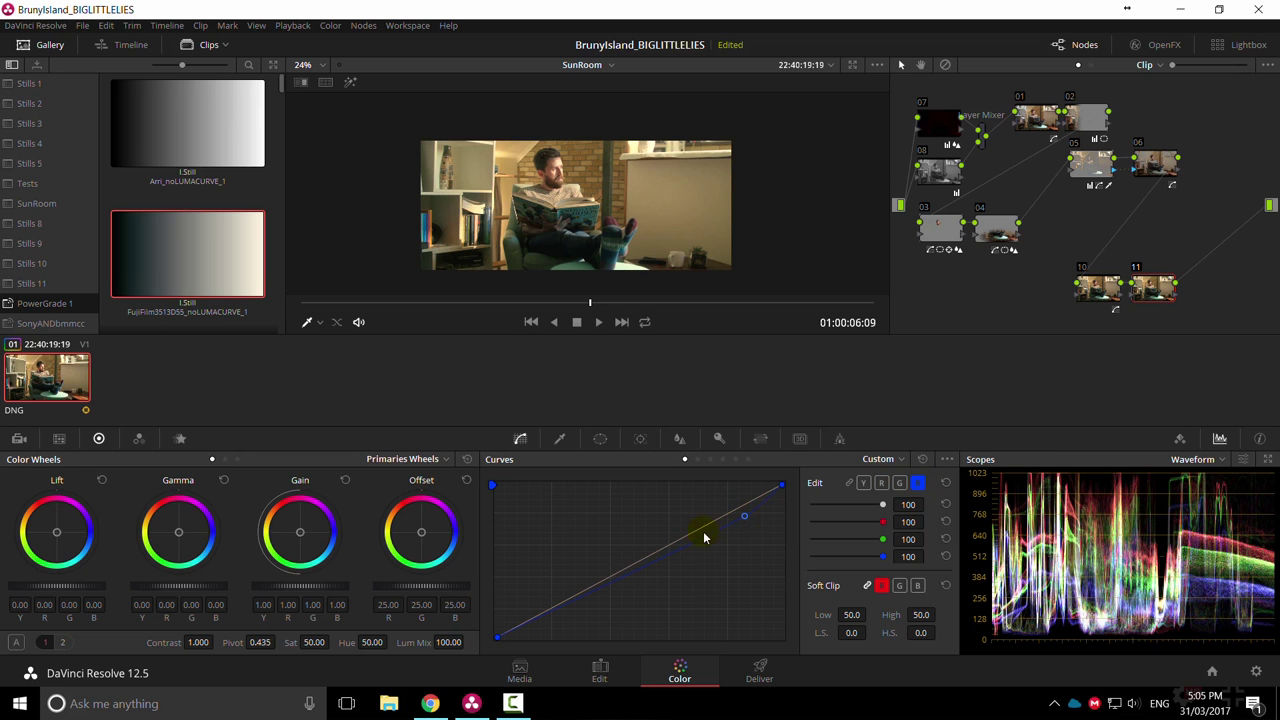
drag(683, 548, 680, 553)
Space node 10 apart from node 11 and combine both nodes into a compound node.
drag(1106, 294, 1098, 294)
click(1099, 291)
click(1163, 292)
click(1100, 292)
click(1160, 292)
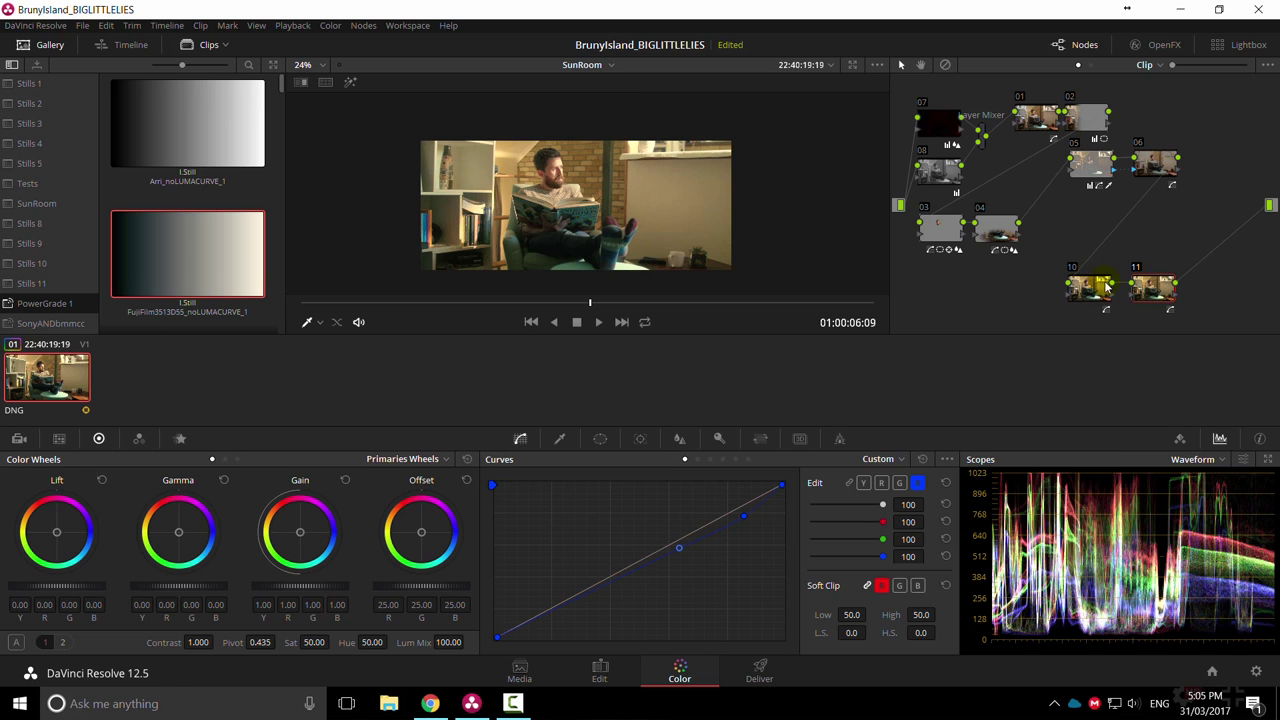
click(560, 176)
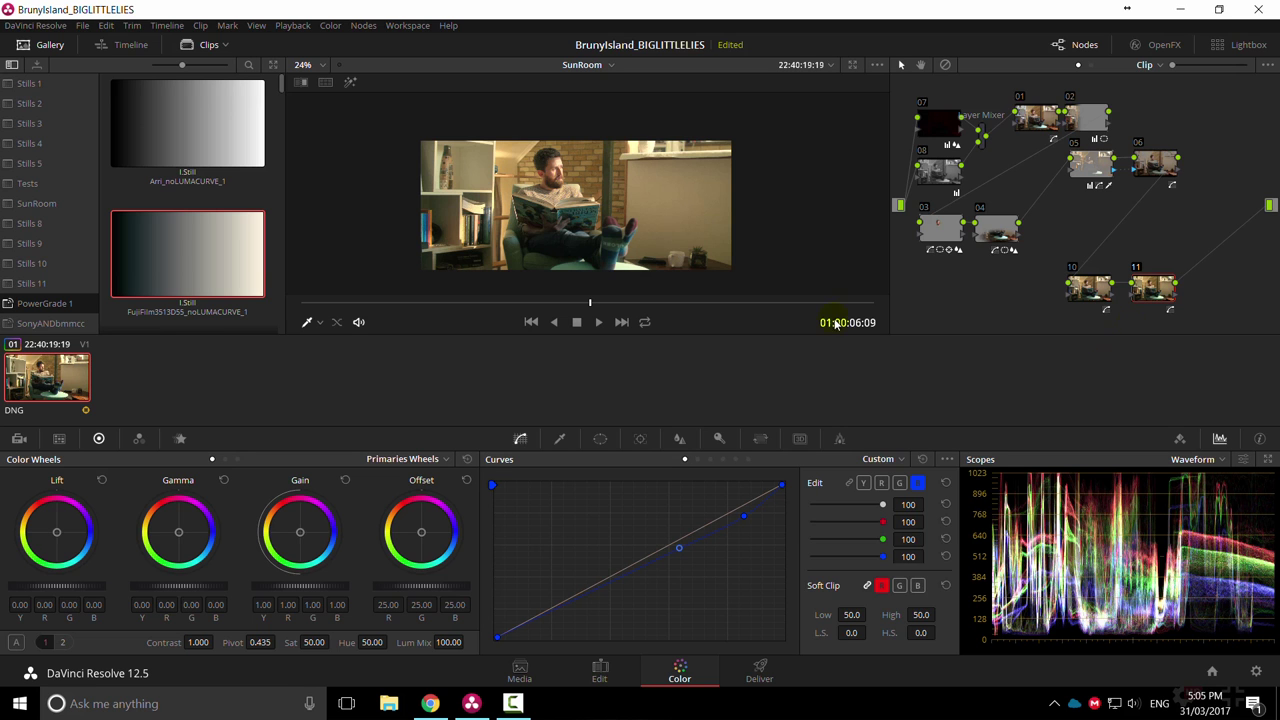
drag(1200, 325, 1055, 285)
right_click(1090, 292)
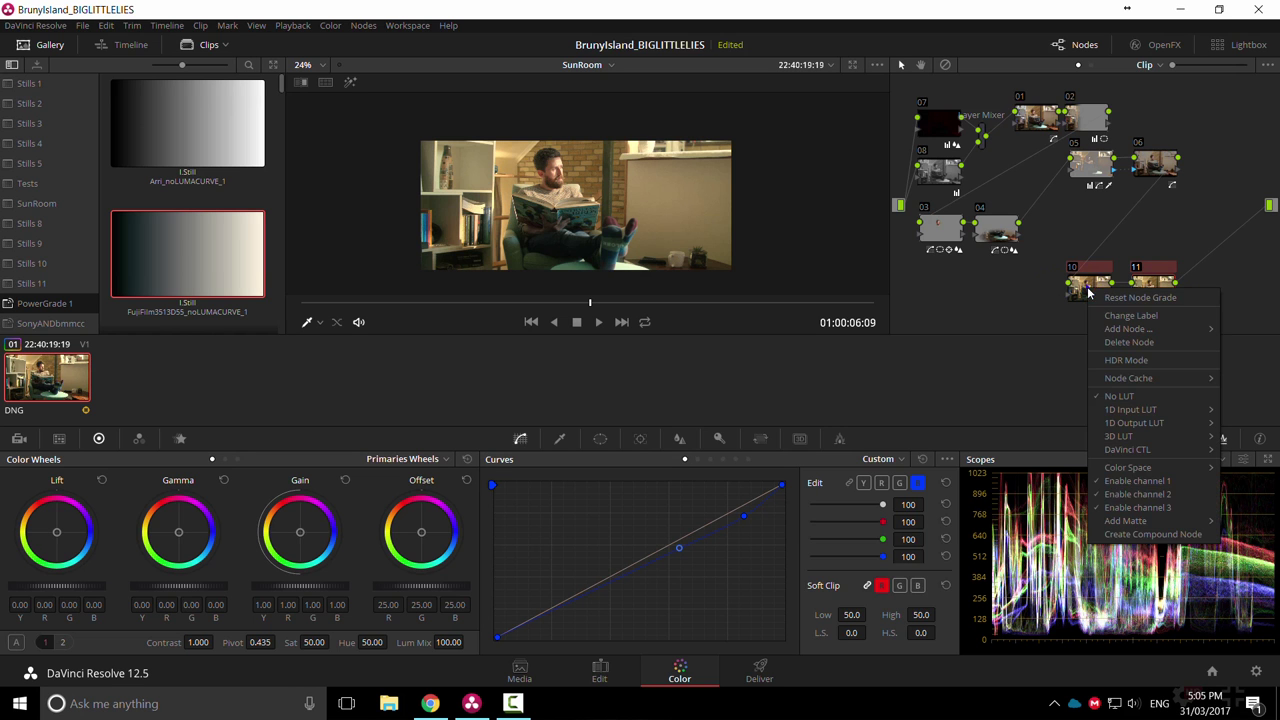
click(1157, 534)
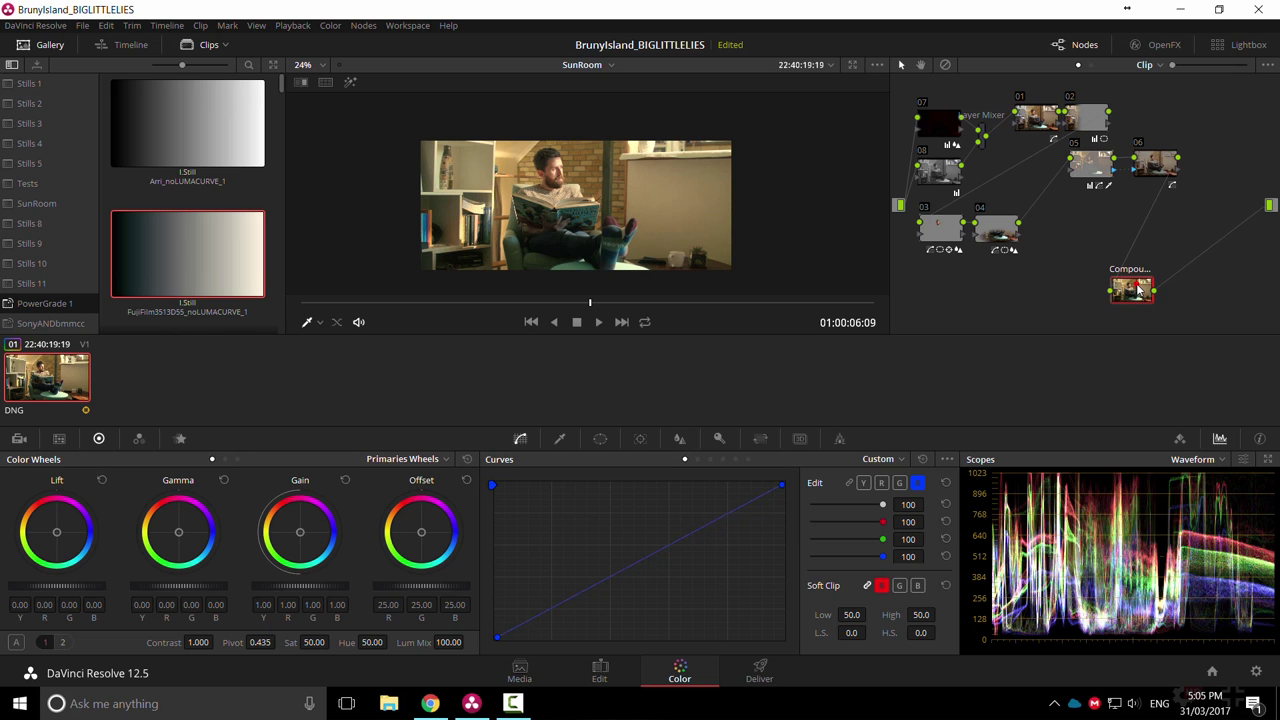
Reduce the compound node's key output gain to 0.387 and delete the compound node.
click(719, 438)
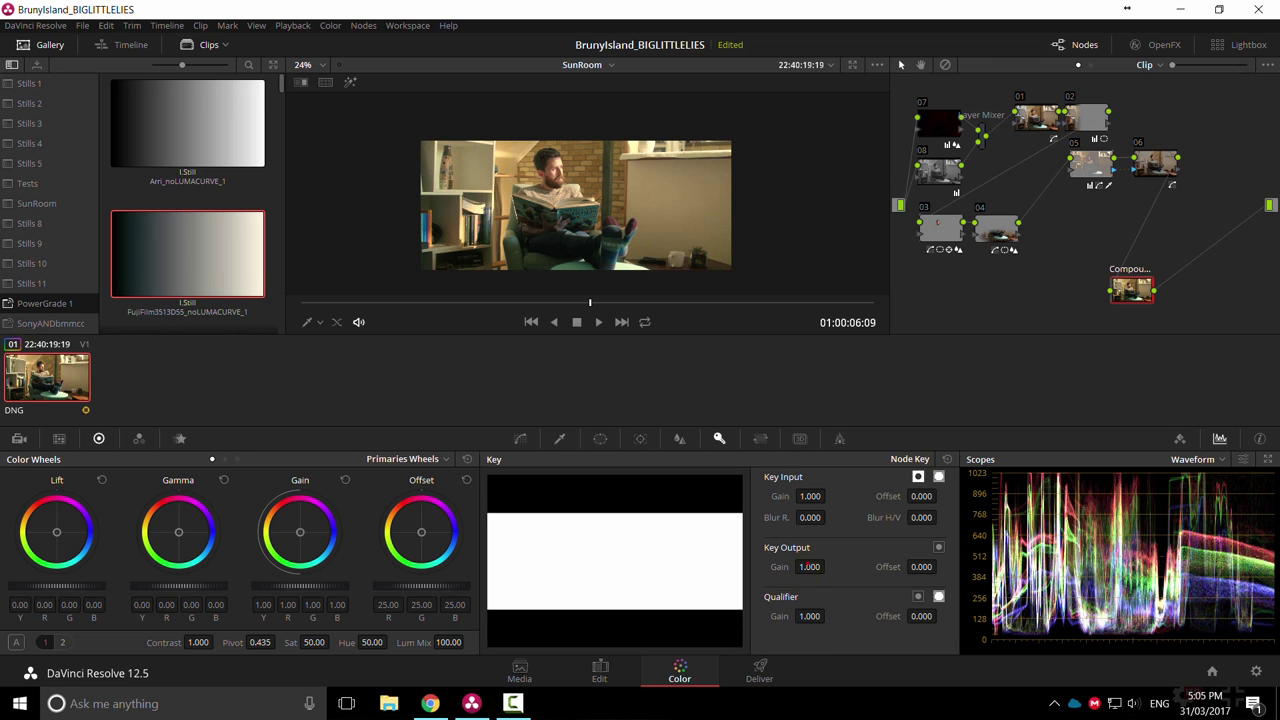
mouse_move(808, 566)
mouse_down()
mouse_move(740, 566)
mouse_move(940, 566)
mouse_move(446, 510)
mouse_move(828, 566)
mouse_up()
drag(640, 458, 475, 455)
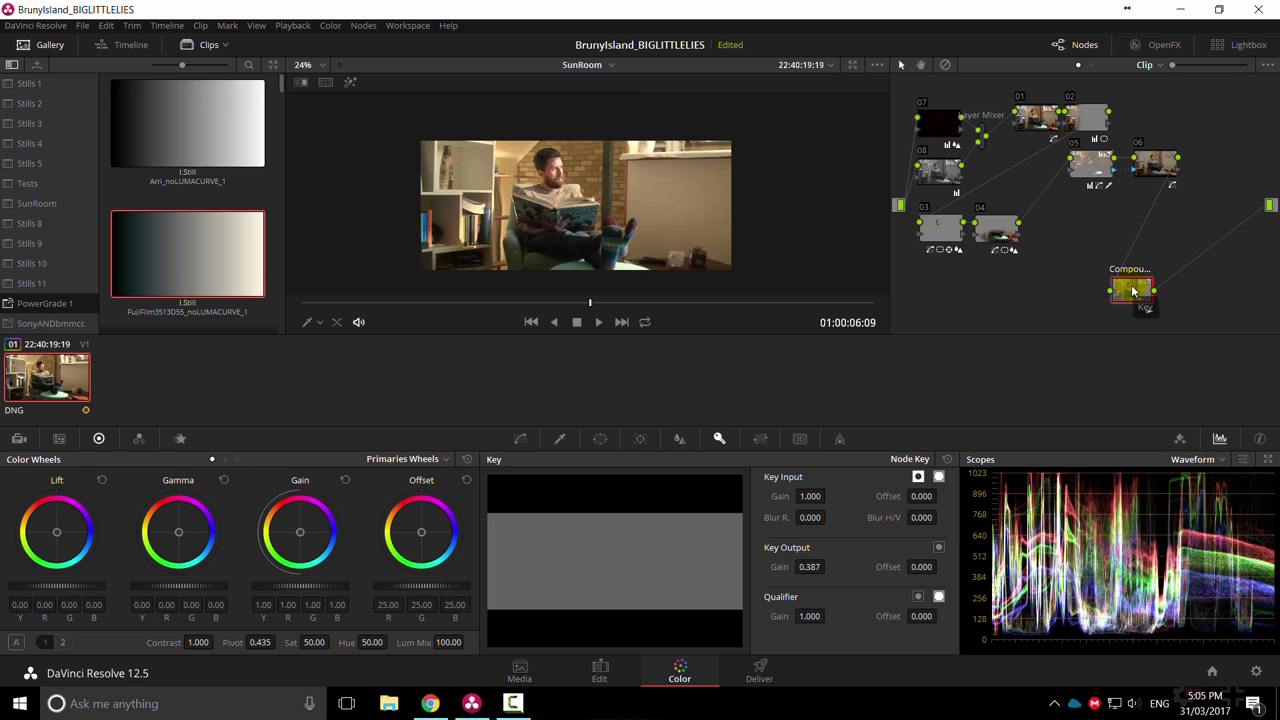
key(Delete)
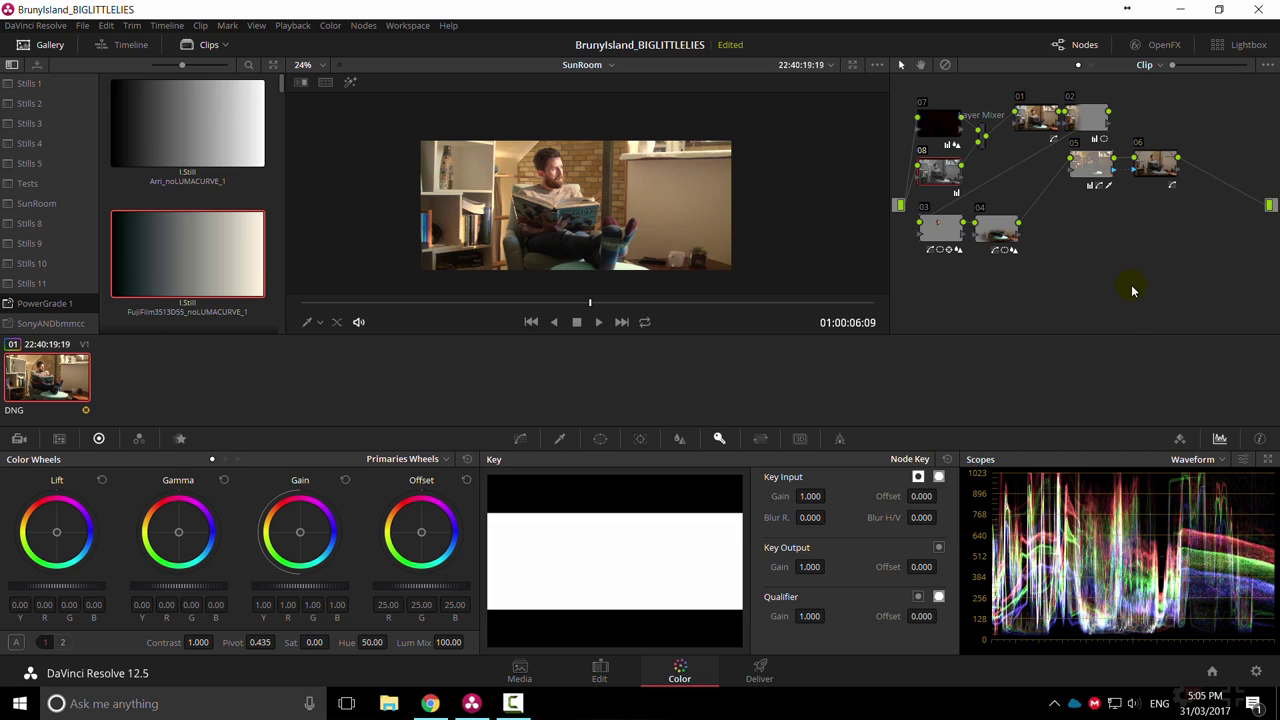